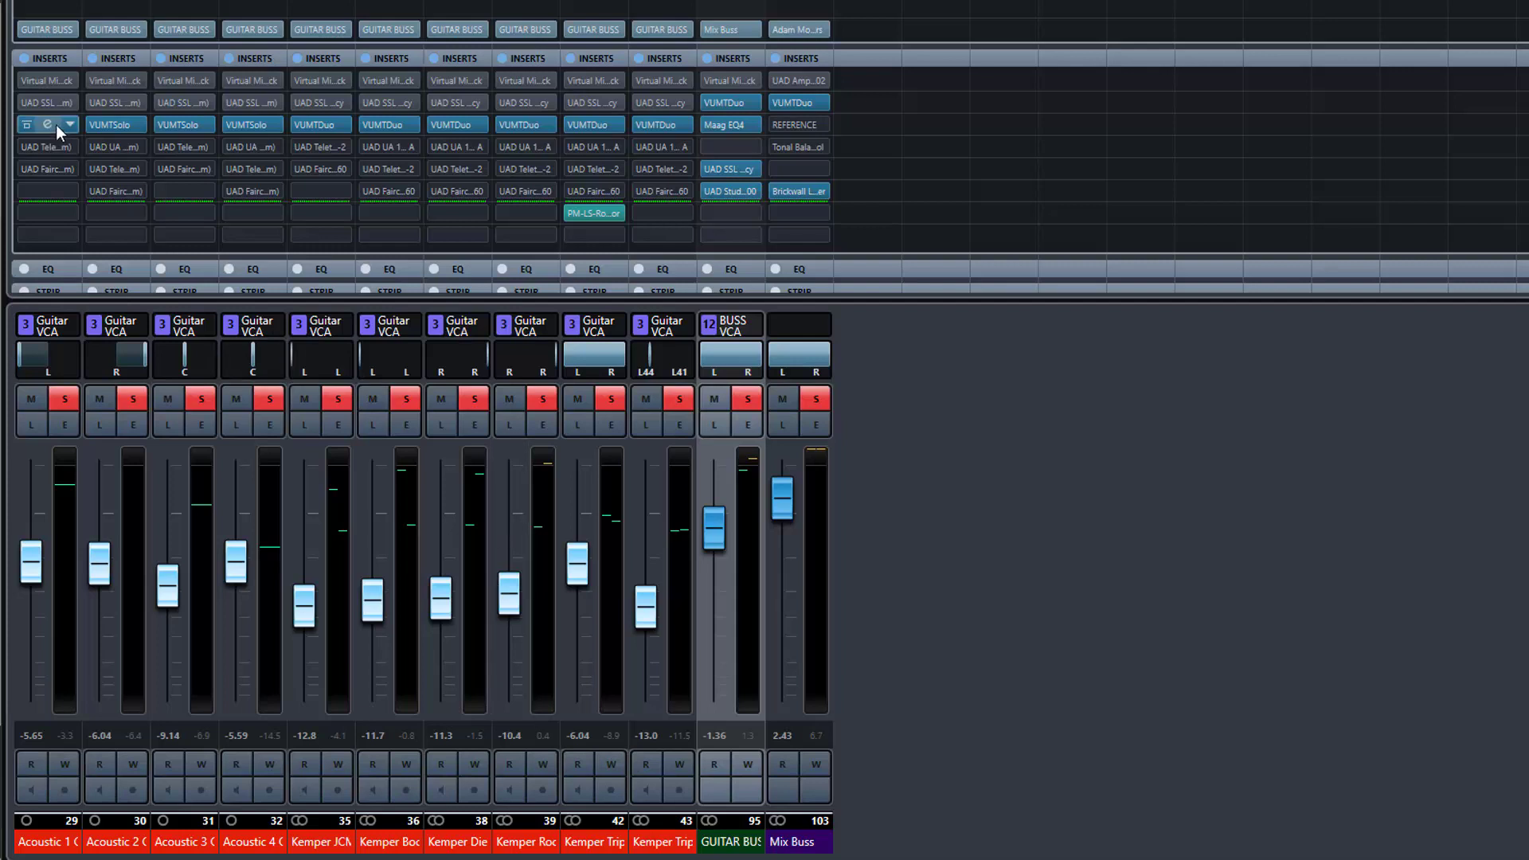
Check Acoustic 1's Virtual Mix Rack, then clear all solos and solo Acoustic 3
{"action": "left_click", "coordinate": [46, 76]}
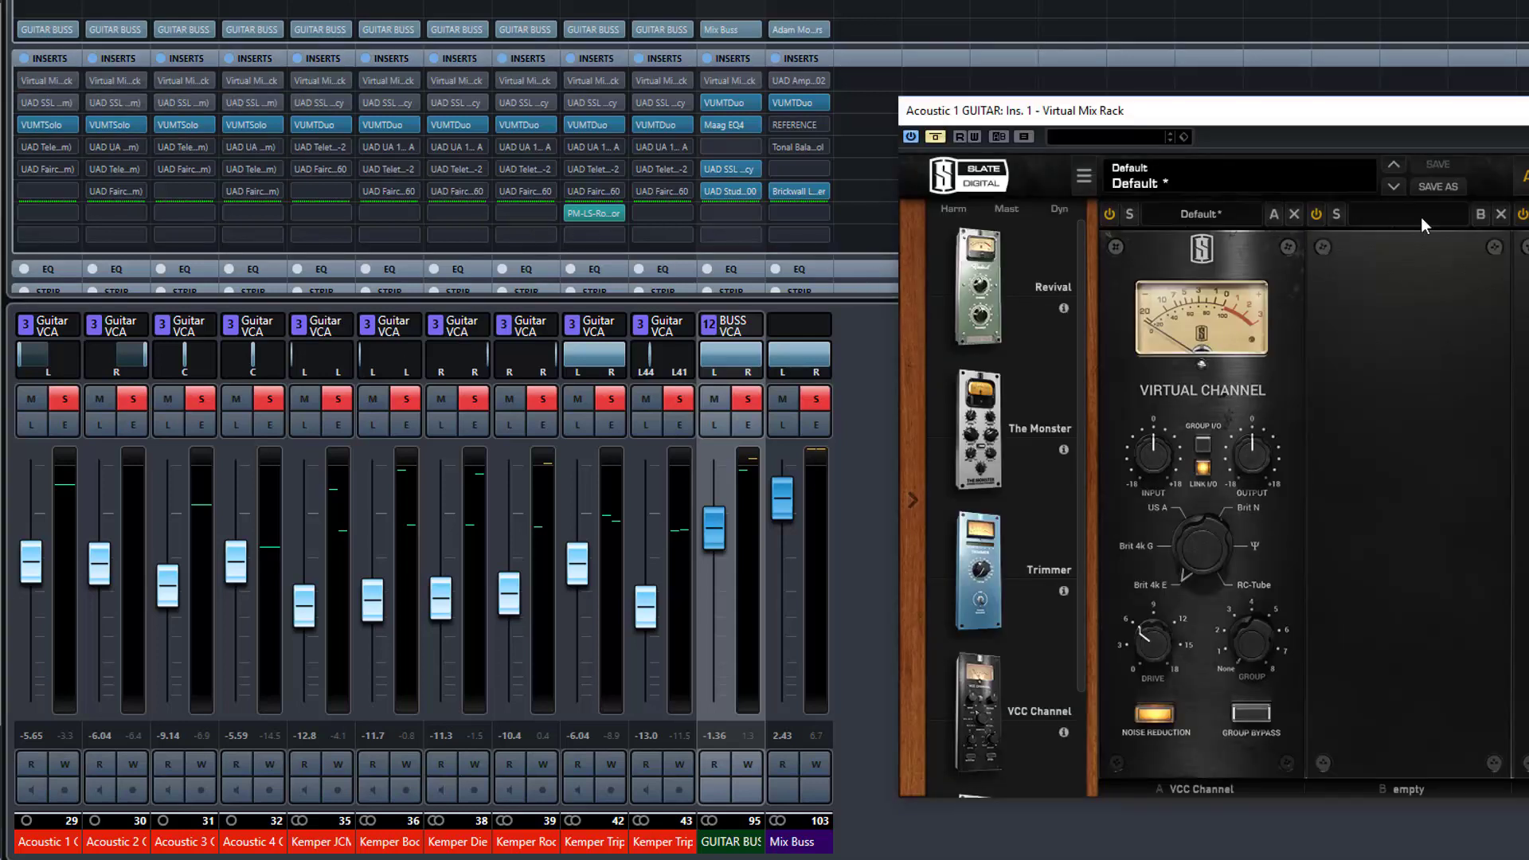
{"action": "left_click", "coordinate": [901, 157]}
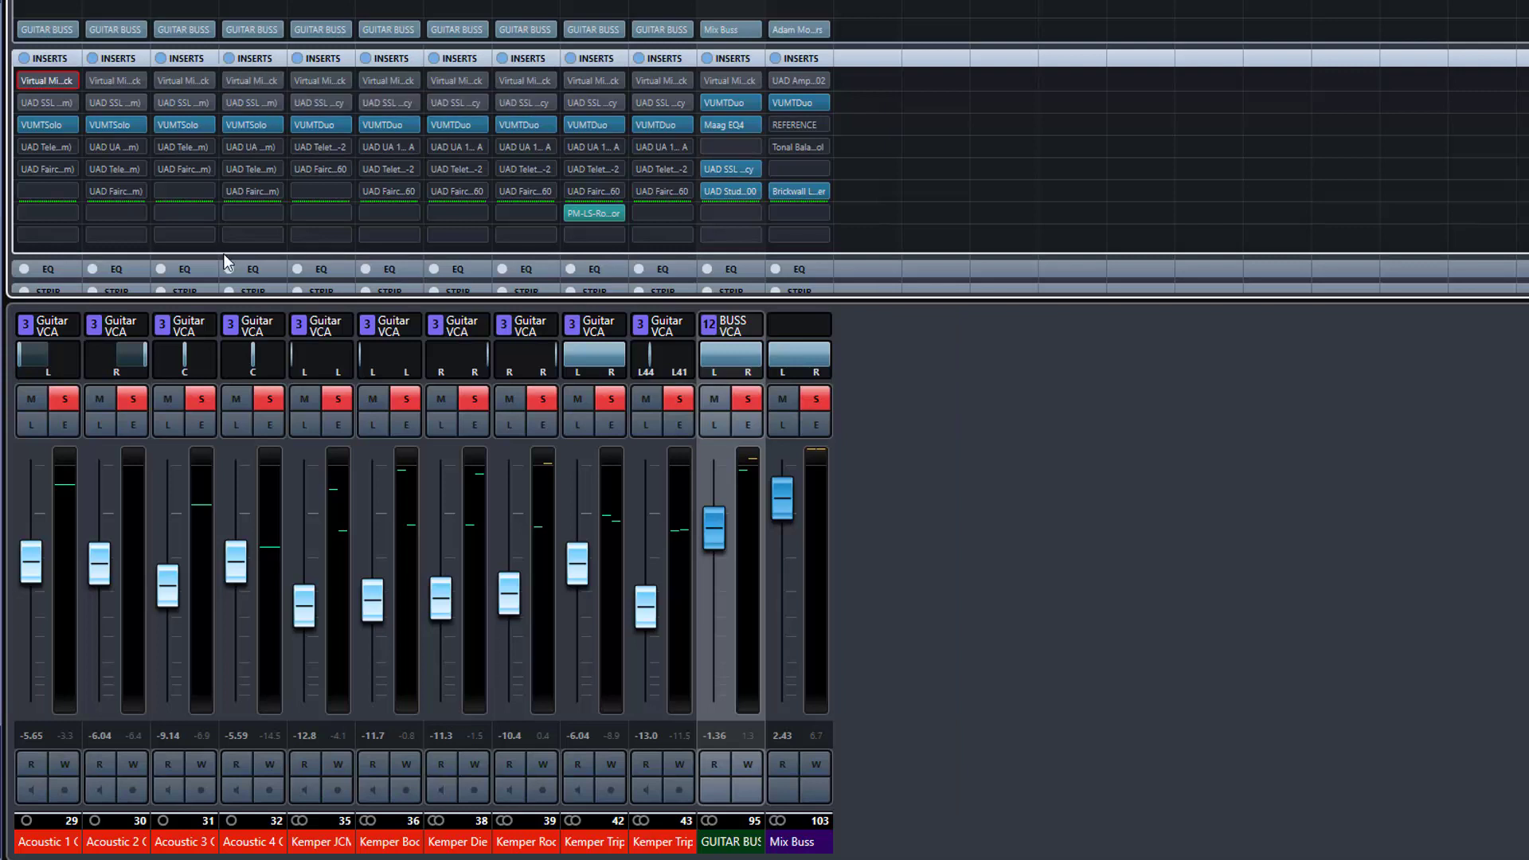
{"action": "left_click", "coordinate": [752, 400]}
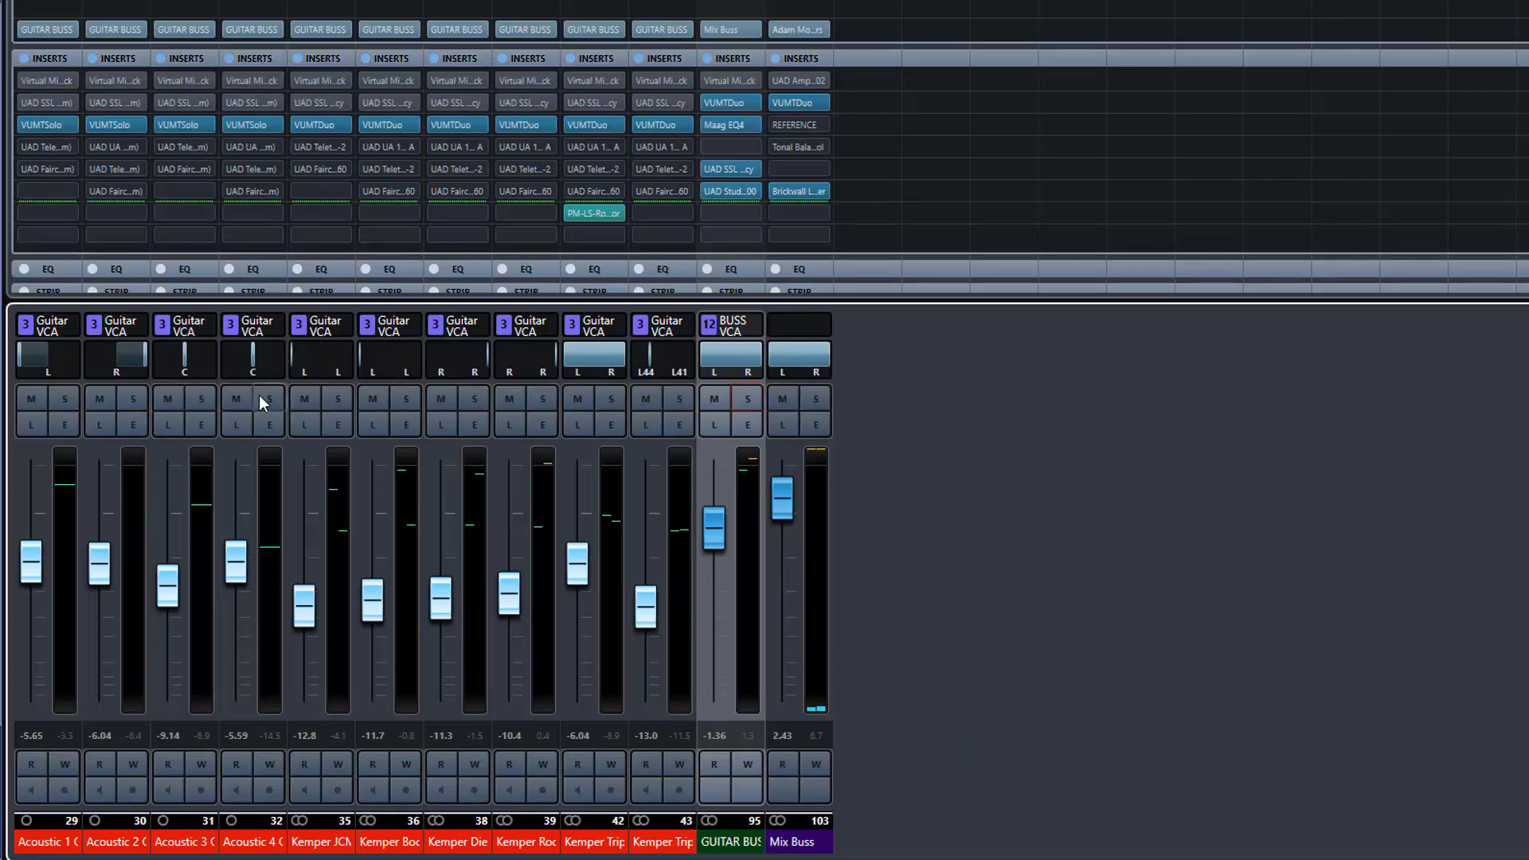
{"action": "left_click", "coordinate": [200, 400]}
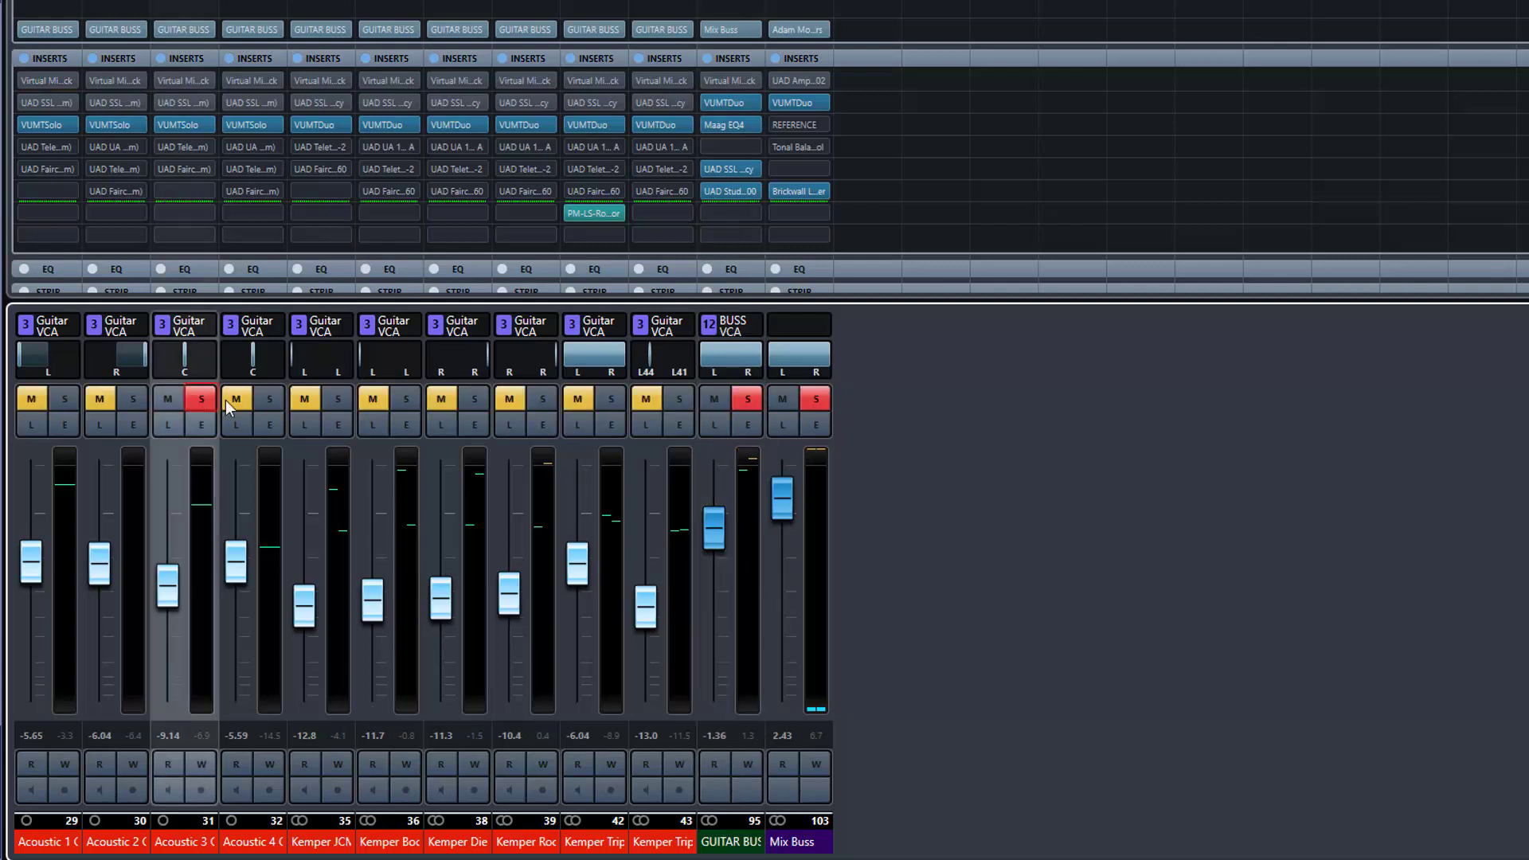
Audition Acoustic 3 through its Virtual Mix Rack insert during playback, then close the rack
{"action": "left_click", "coordinate": [183, 78]}
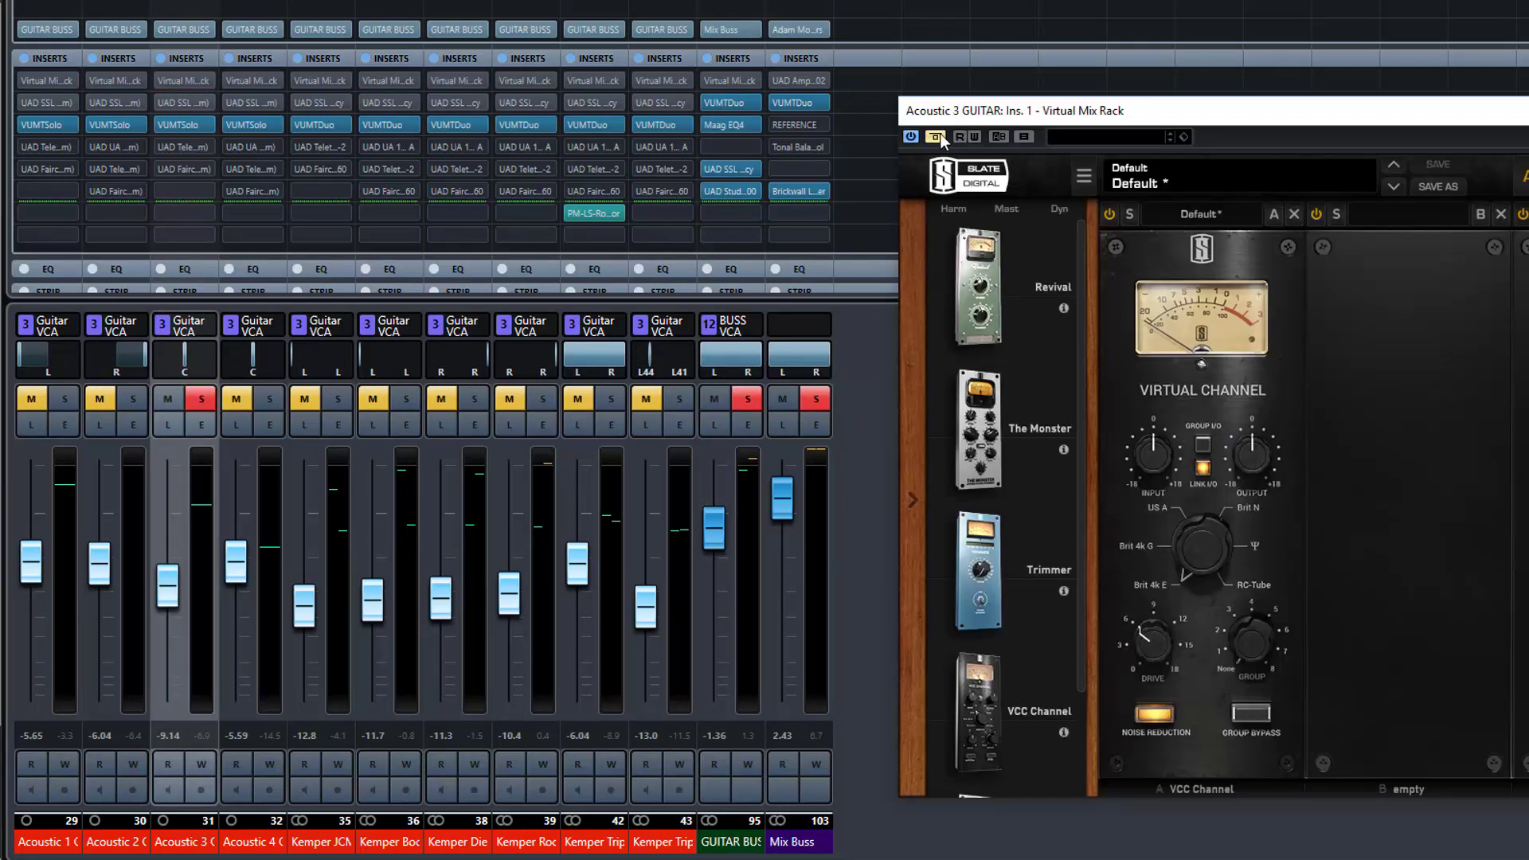
{"action": "left_click_drag", "start_coordinate": [1006, 121], "coordinate": [719, 118]}
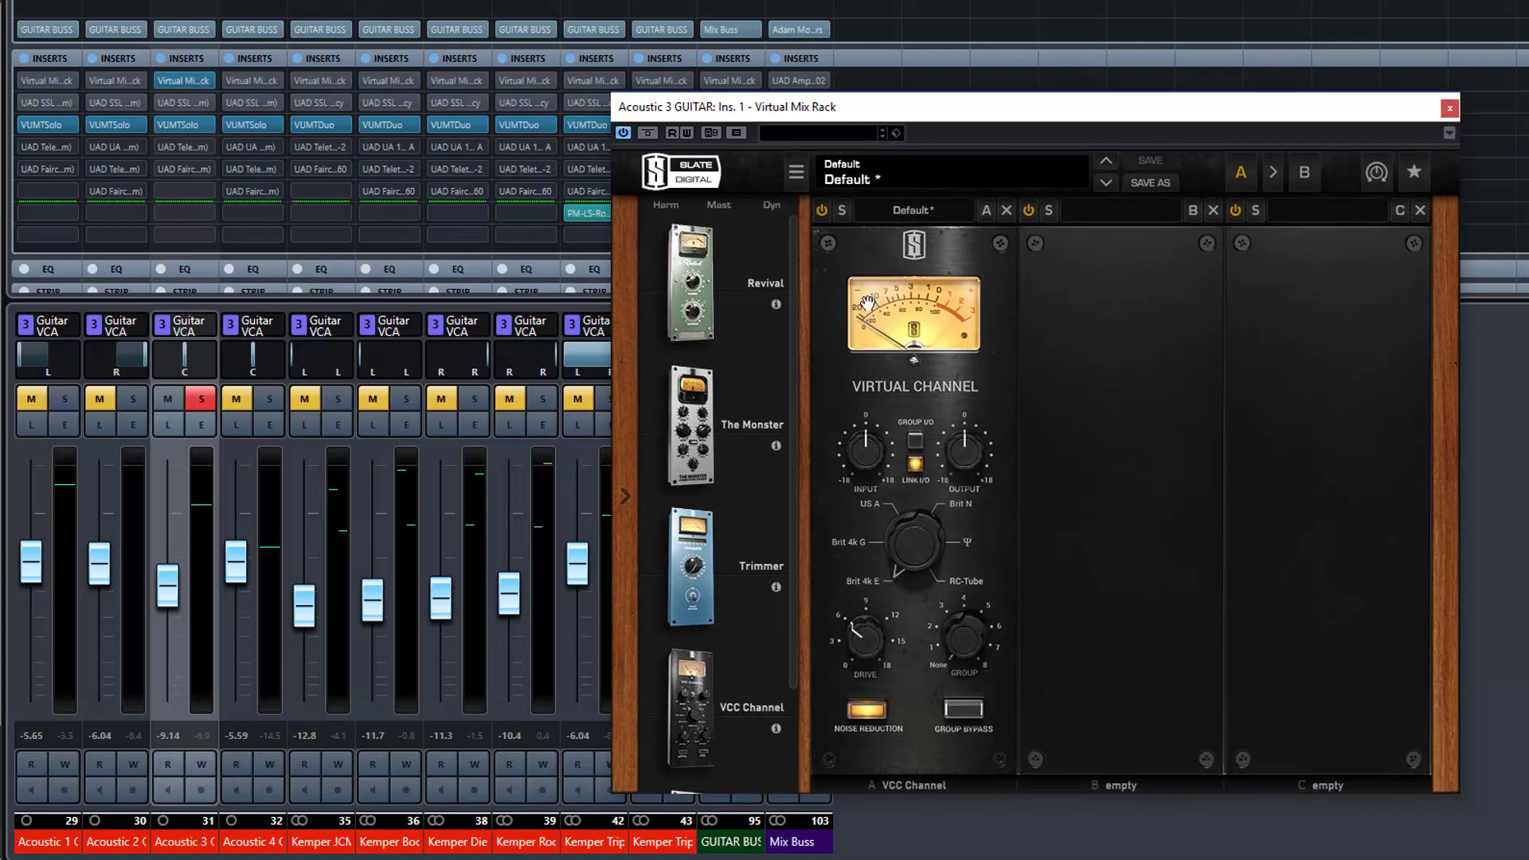
{"action": "key", "text": "space"}
{"action": "left_click", "coordinate": [1448, 110]}
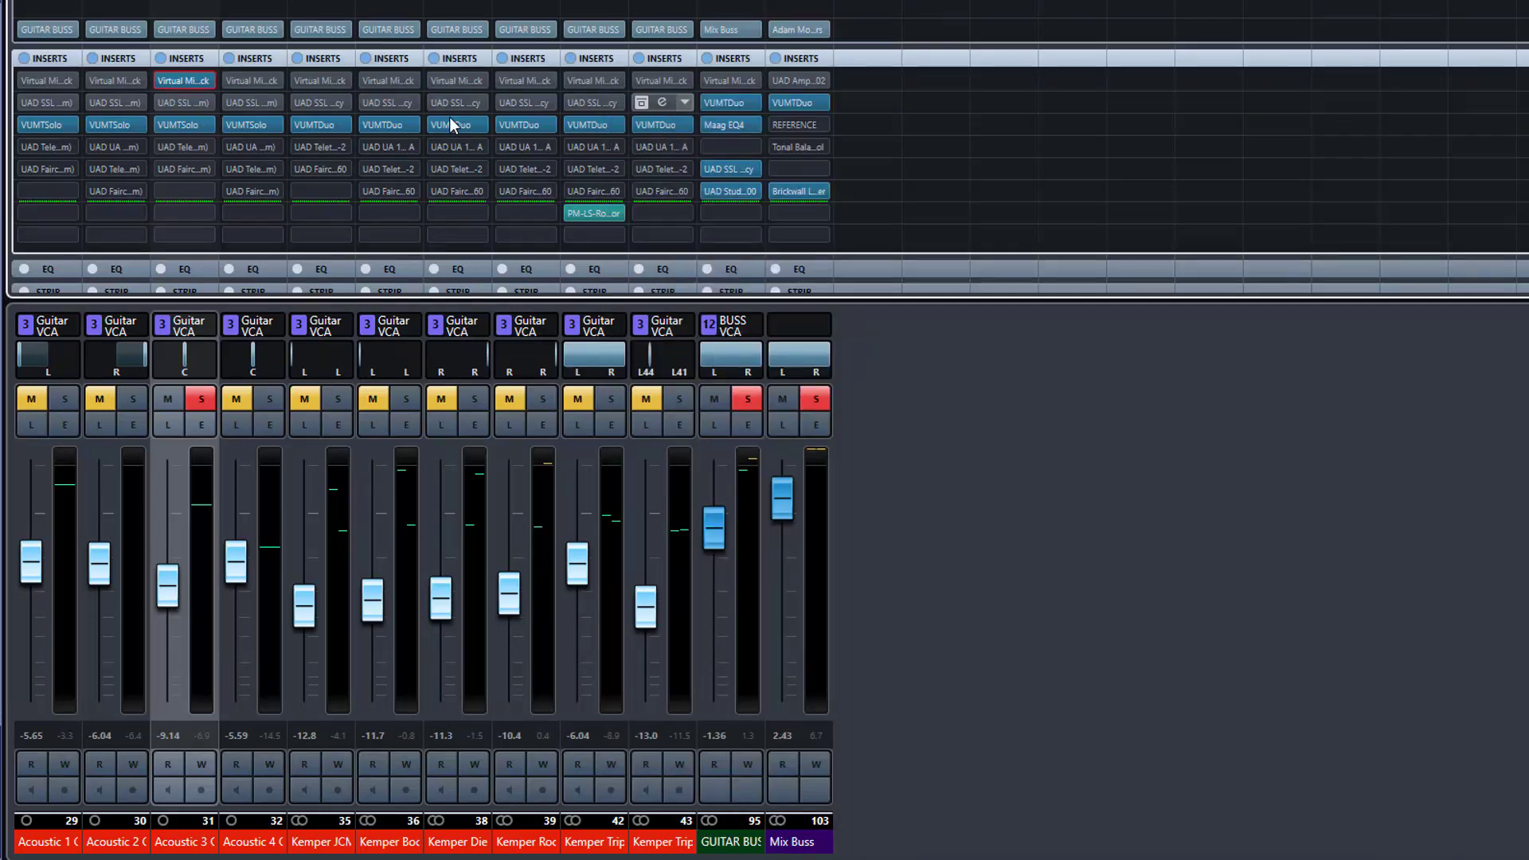
Bypass Acoustic 3's Virtual Mix Rack and bring up its VUMT meter window
{"action": "left_click", "coordinate": [165, 81]}
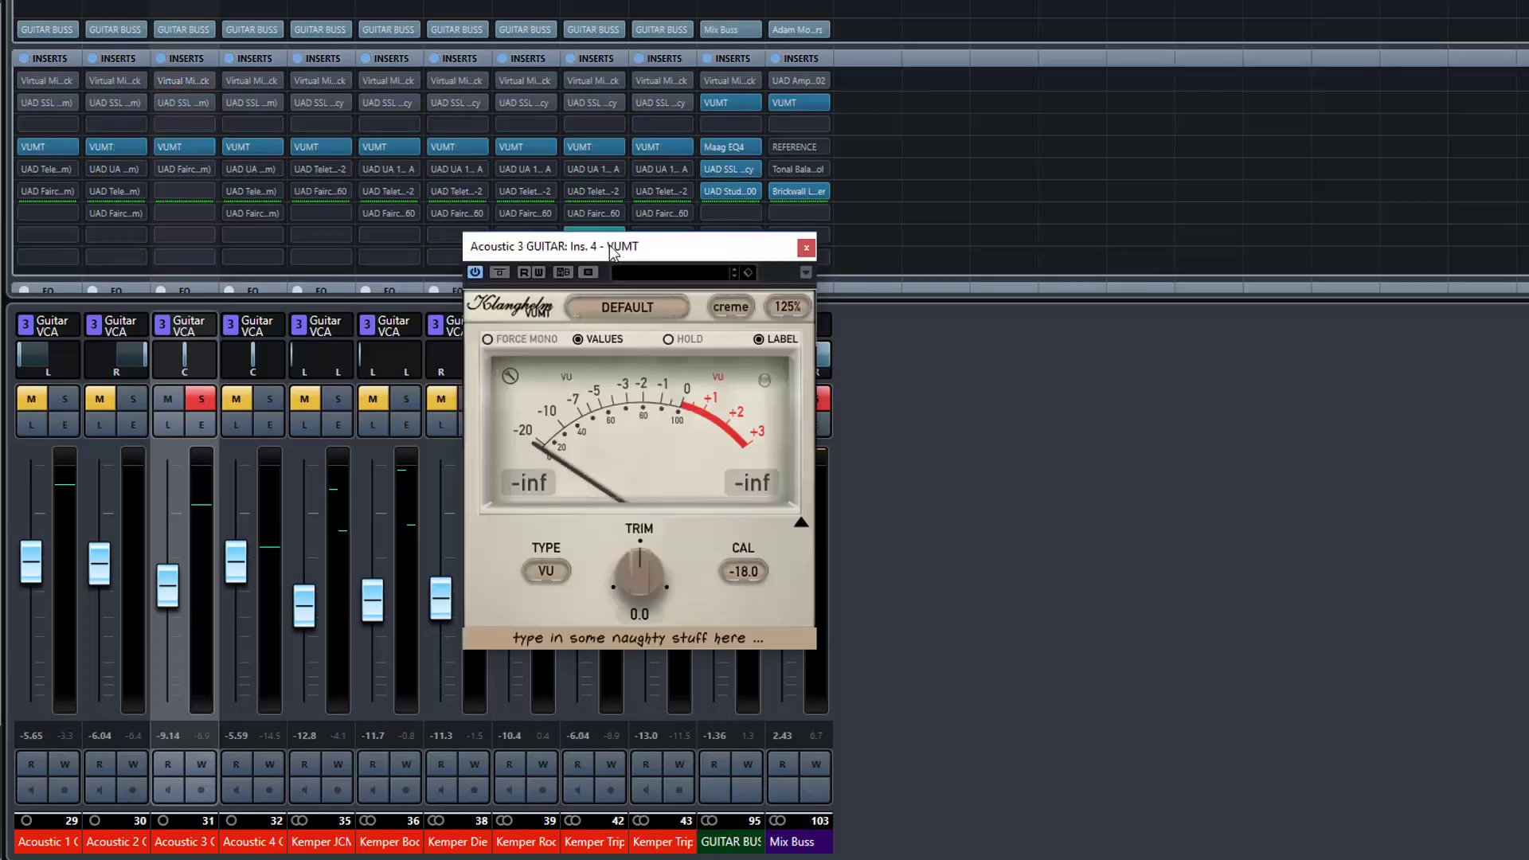
{"action": "left_click_drag", "start_coordinate": [609, 245], "coordinate": [633, 215]}
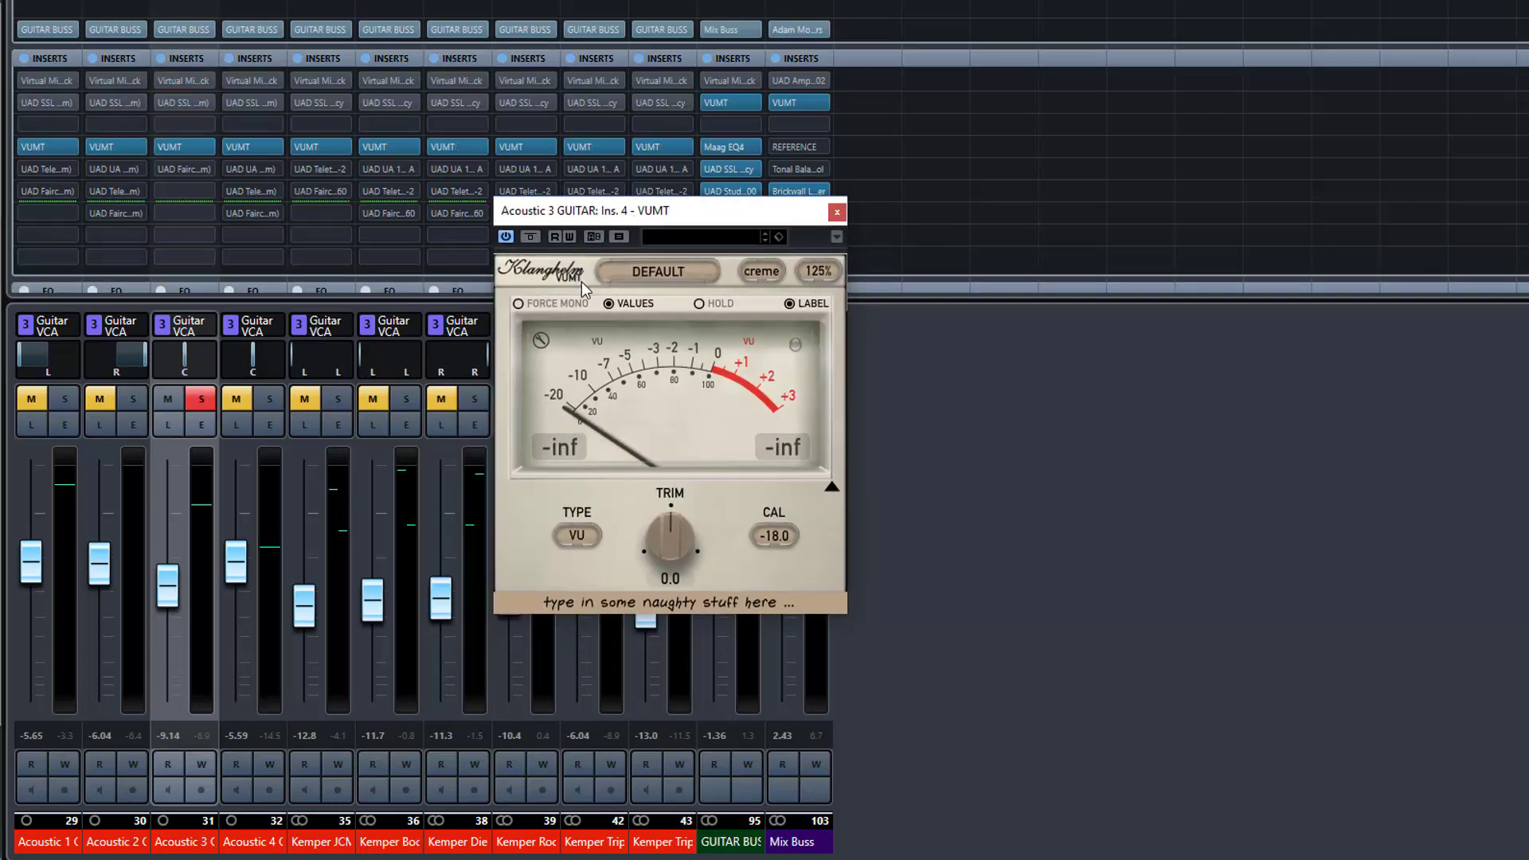
{"action": "left_click_drag", "start_coordinate": [632, 218], "coordinate": [642, 210]}
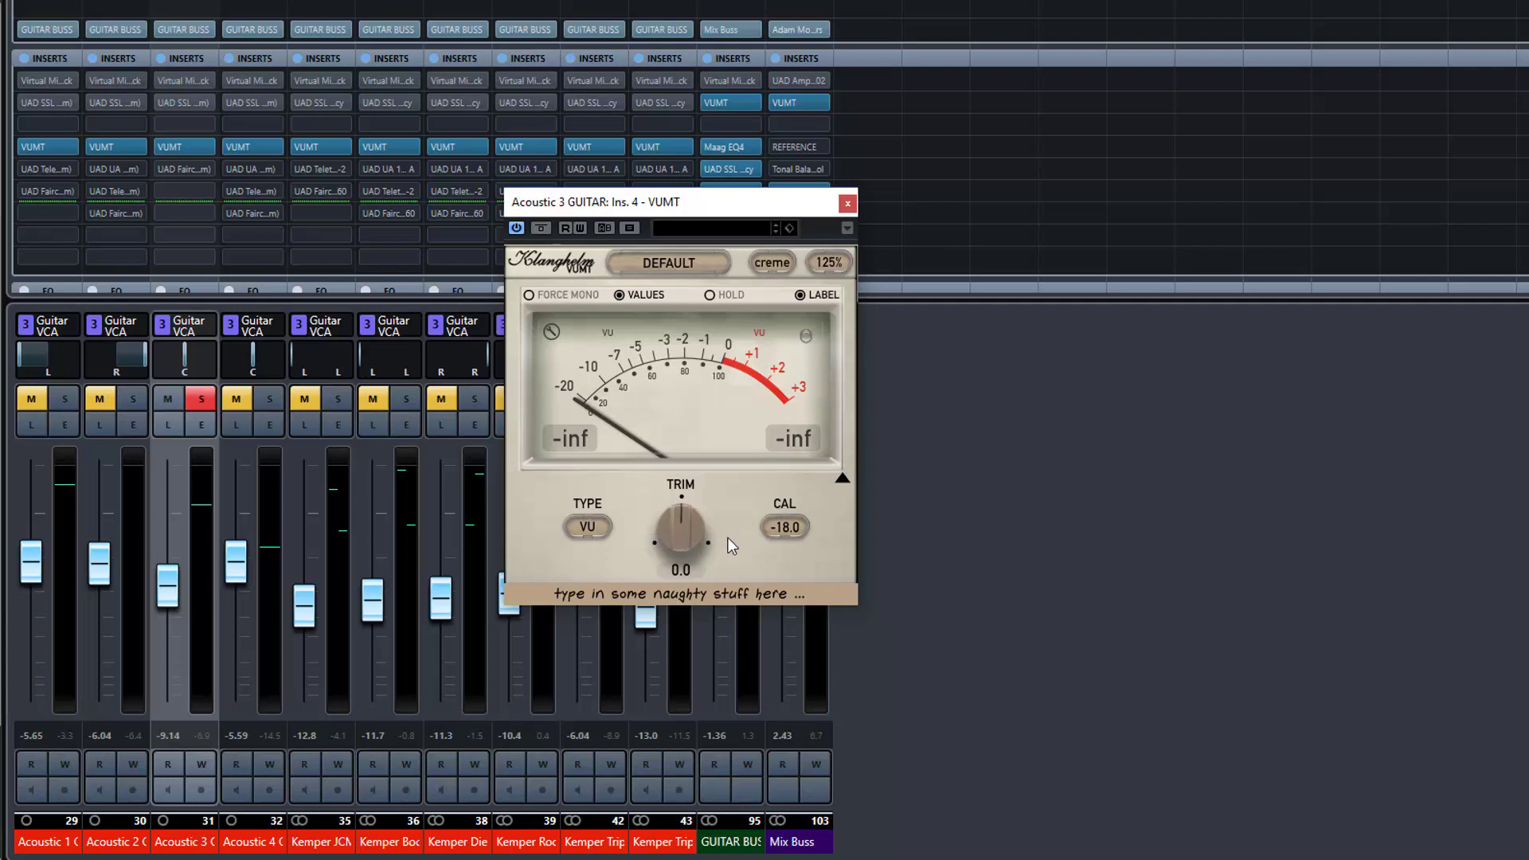
Adjust the VUMT meter's calibration level, passing through -15.7 and -10.6
{"action": "left_click", "coordinate": [776, 528]}
{"action": "mouse_move", "coordinate": [788, 527]}
{"action": "left_mouse_down"}
{"action": "mouse_move", "coordinate": [789, 509]}
{"action": "mouse_move", "coordinate": [785, 522]}
{"action": "left_mouse_up"}
{"action": "left_click_drag", "start_coordinate": [784, 523], "coordinate": [789, 509]}
{"action": "left_click_drag", "start_coordinate": [790, 524], "coordinate": [790, 535]}
Play Acoustic 3 with VUMT peak hold on, reset the held peaks, then switch to the arrange window
{"action": "key", "text": "space"}
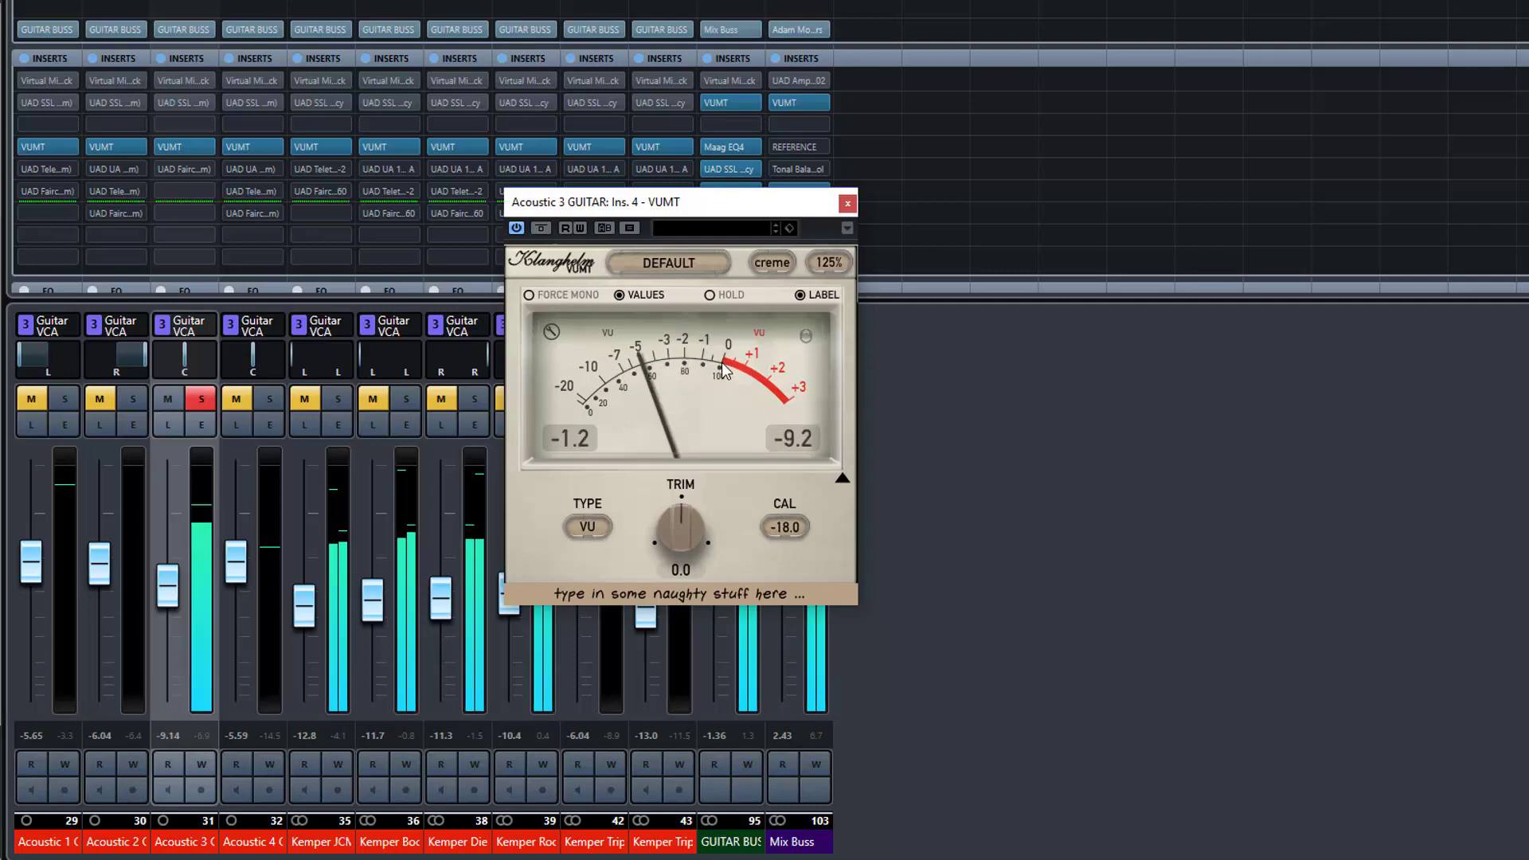
{"action": "left_click", "coordinate": [708, 295]}
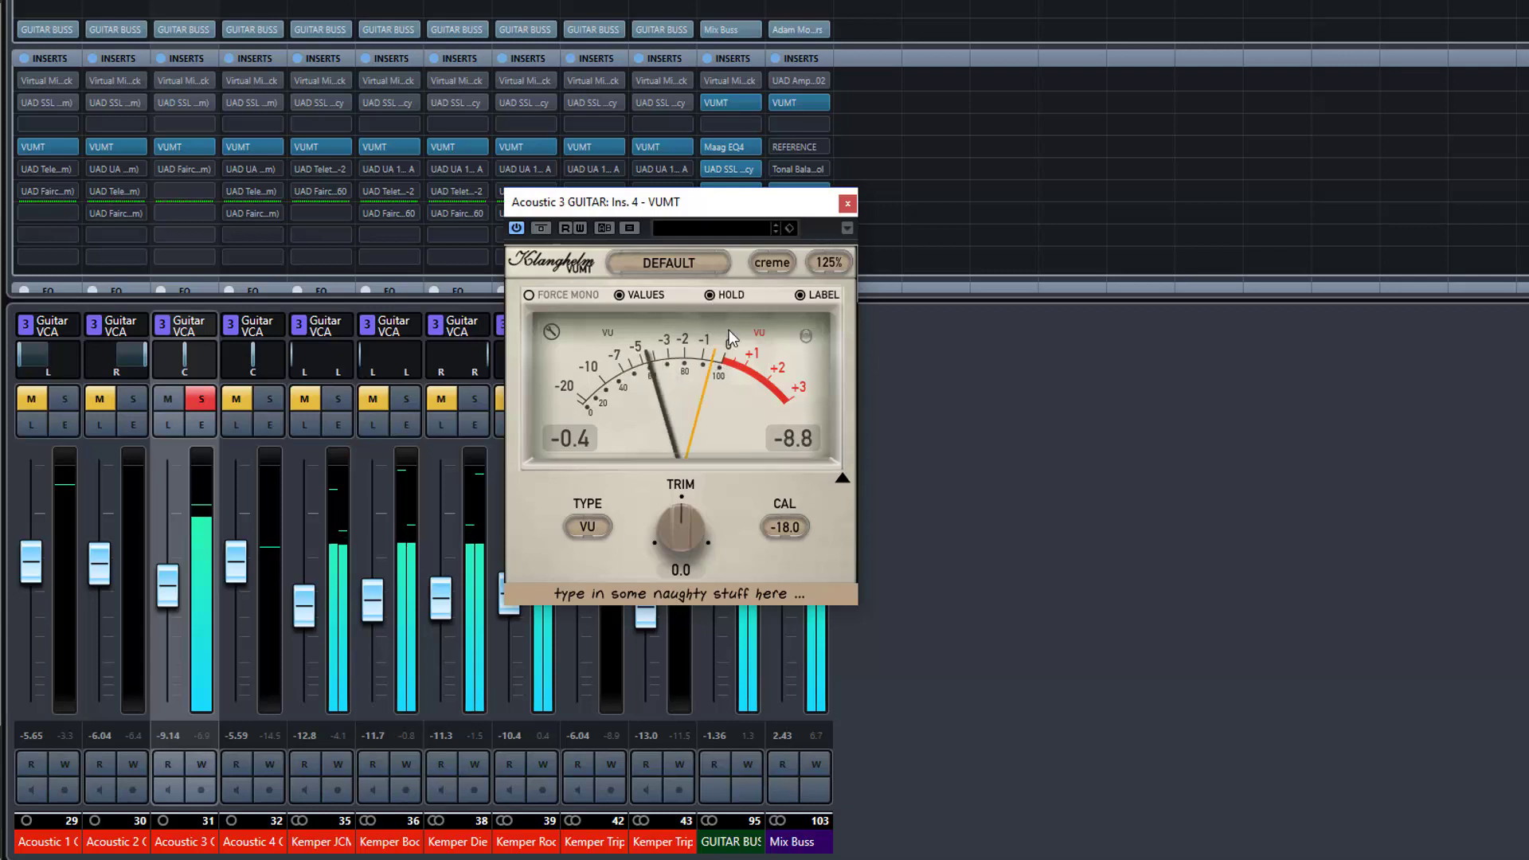
{"action": "left_click", "coordinate": [713, 371]}
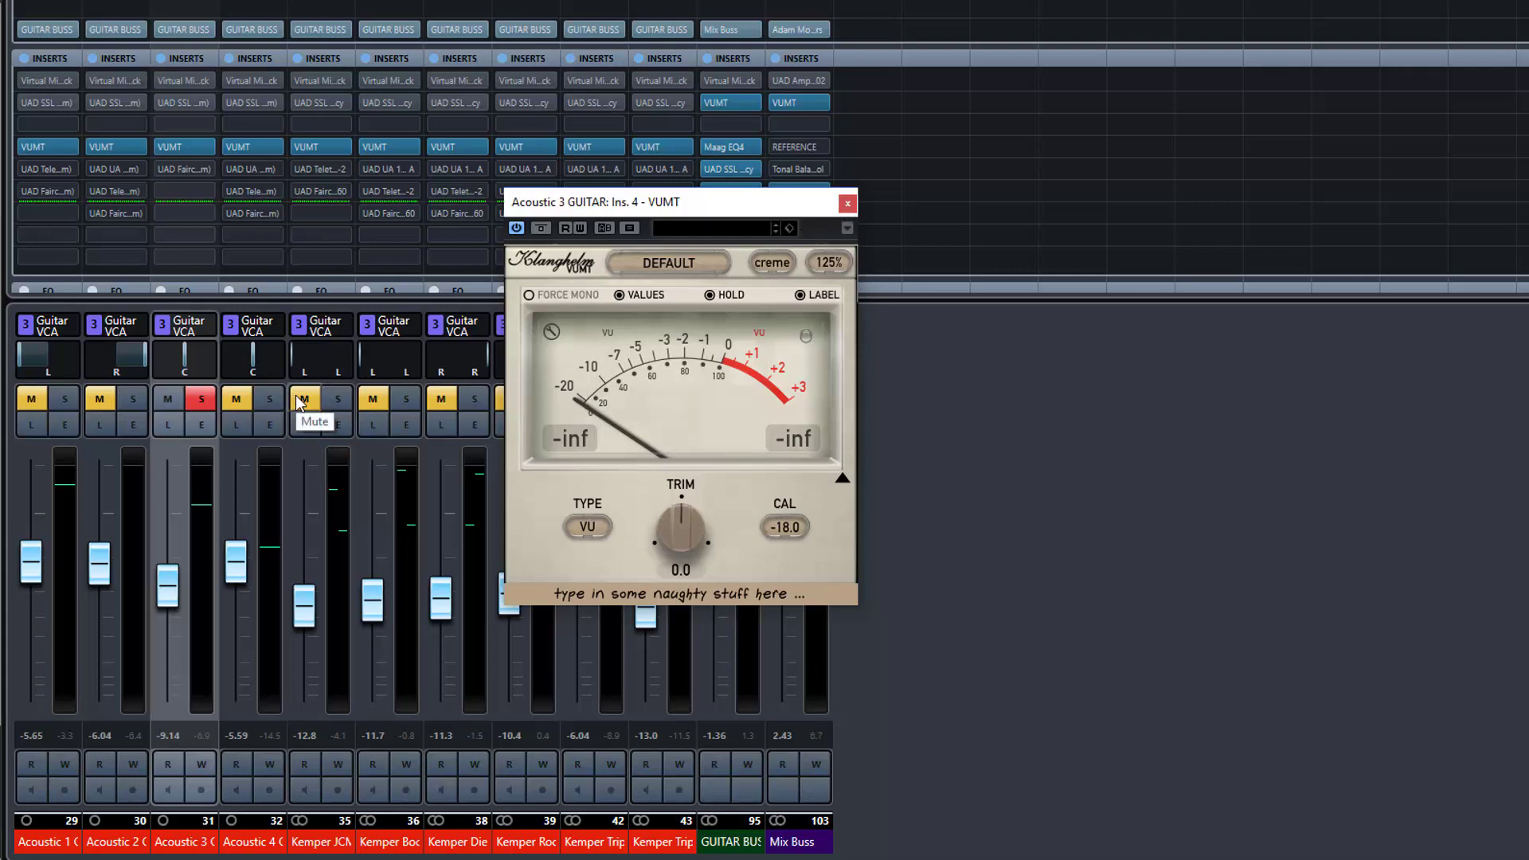
{"action": "key", "text": "F3"}
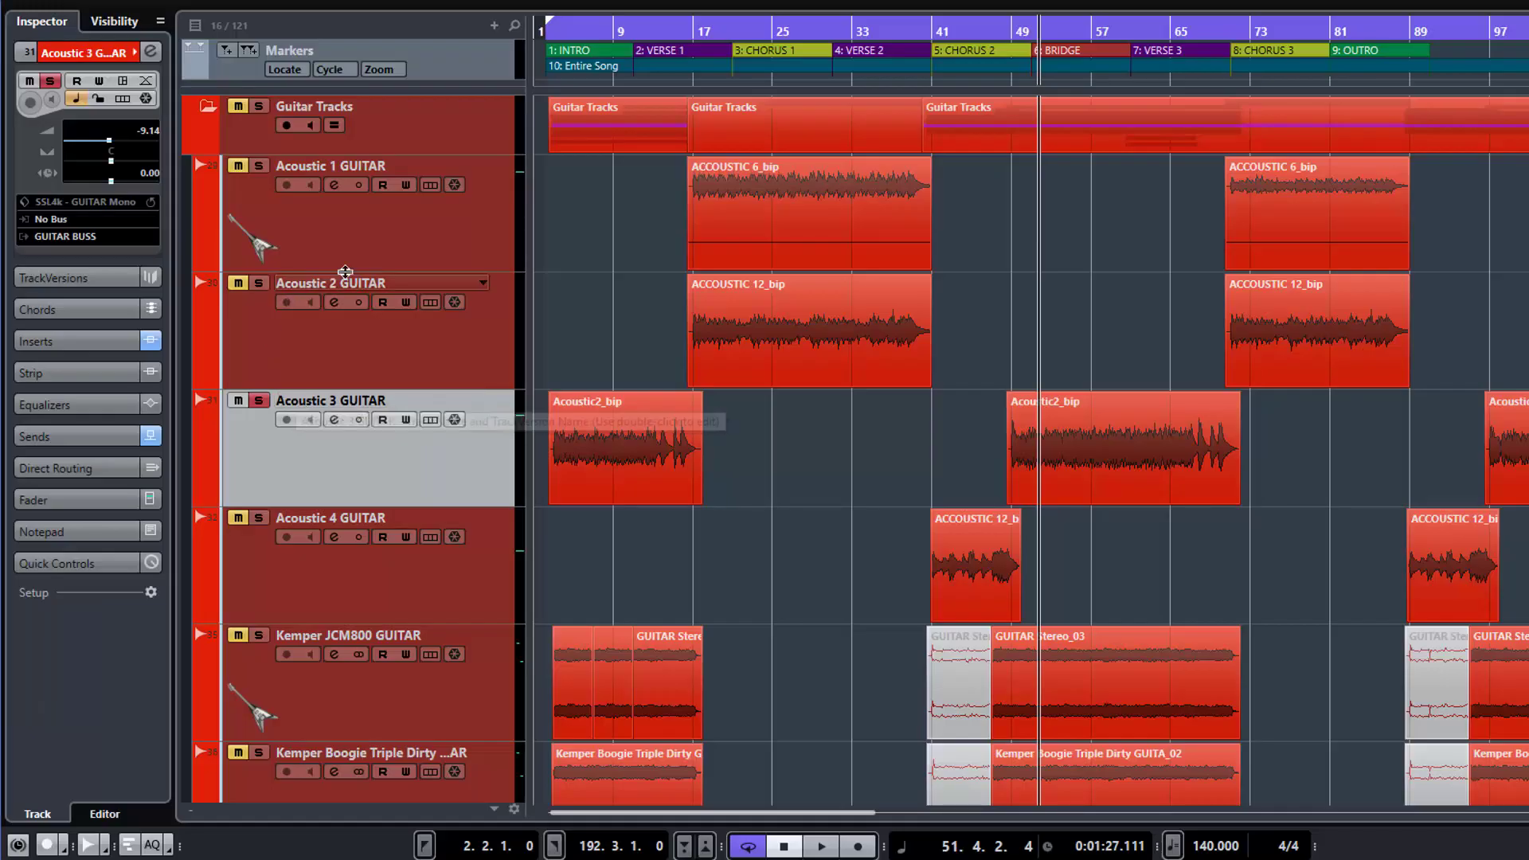
Open Acoustic 3's VUMT from Channel Settings and raise the Acoustic2_bip event volume during playback
{"action": "left_click", "coordinate": [334, 419]}
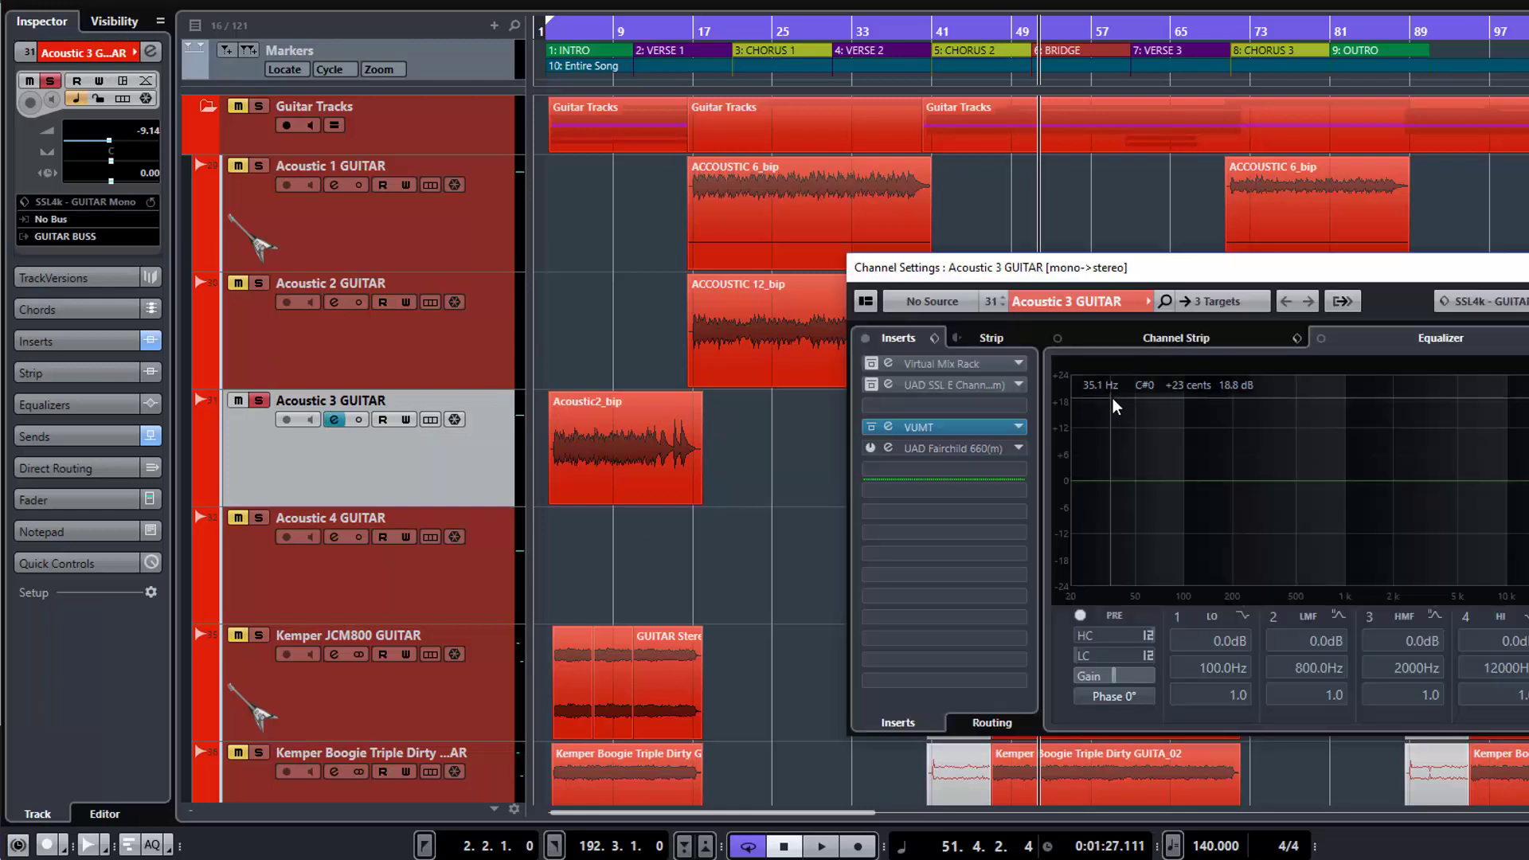
{"action": "left_click", "coordinate": [938, 428]}
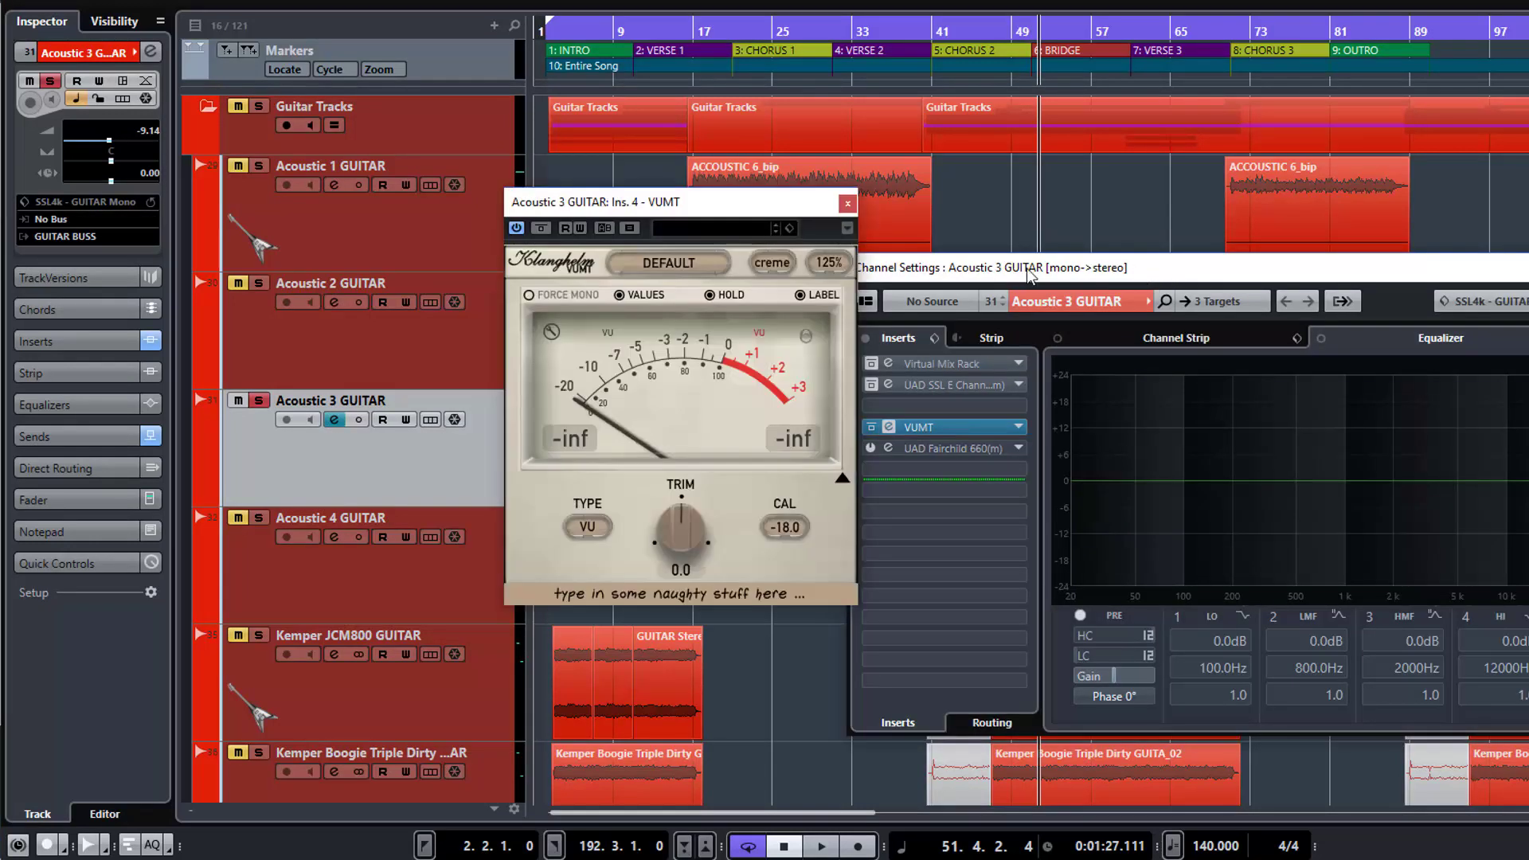
{"action": "left_click", "coordinate": [1232, 376]}
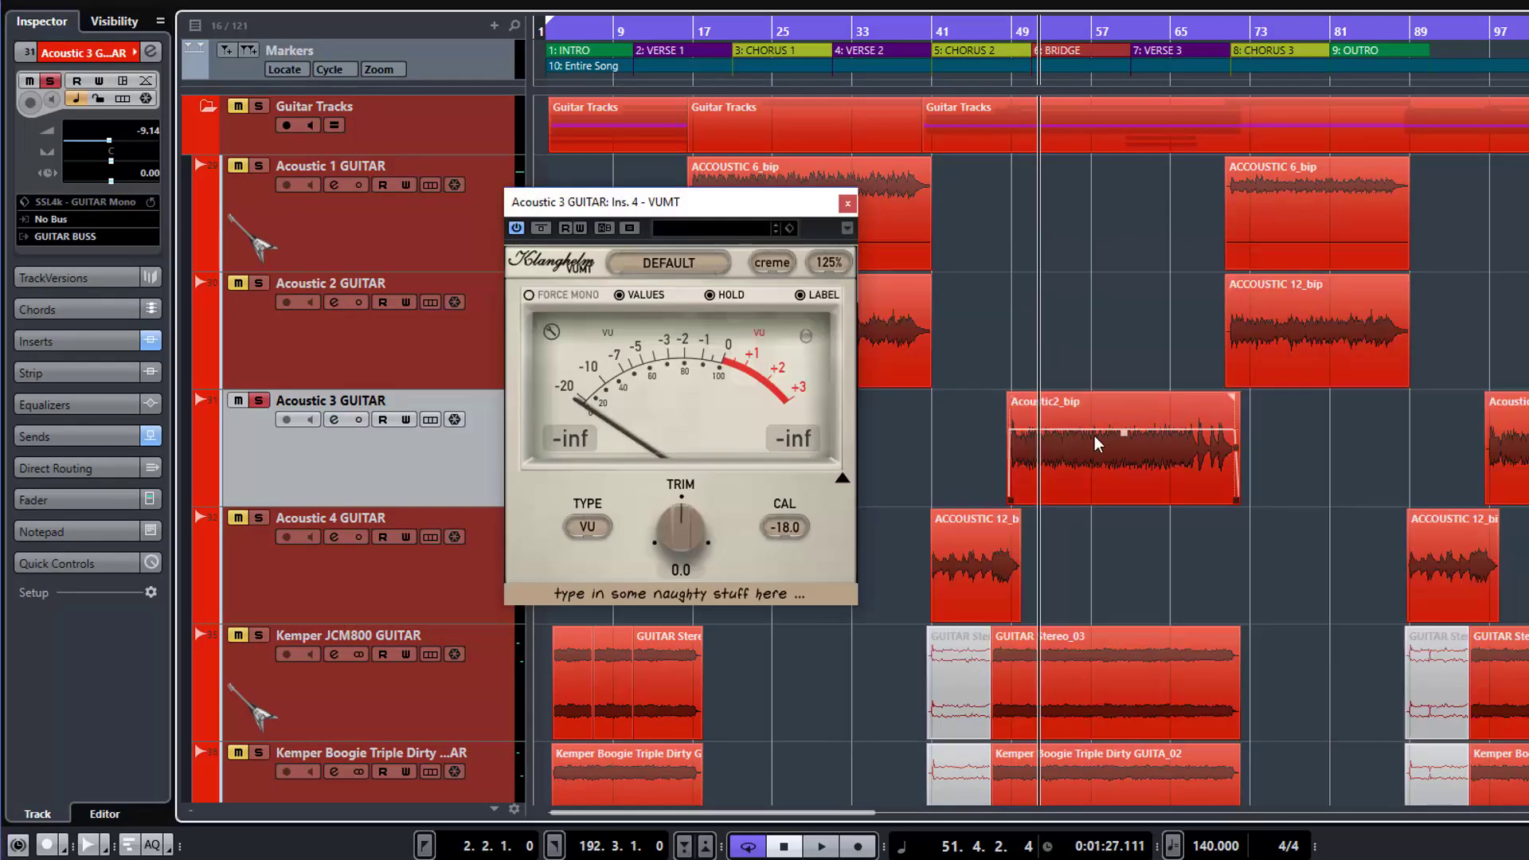
{"action": "key", "text": "space"}
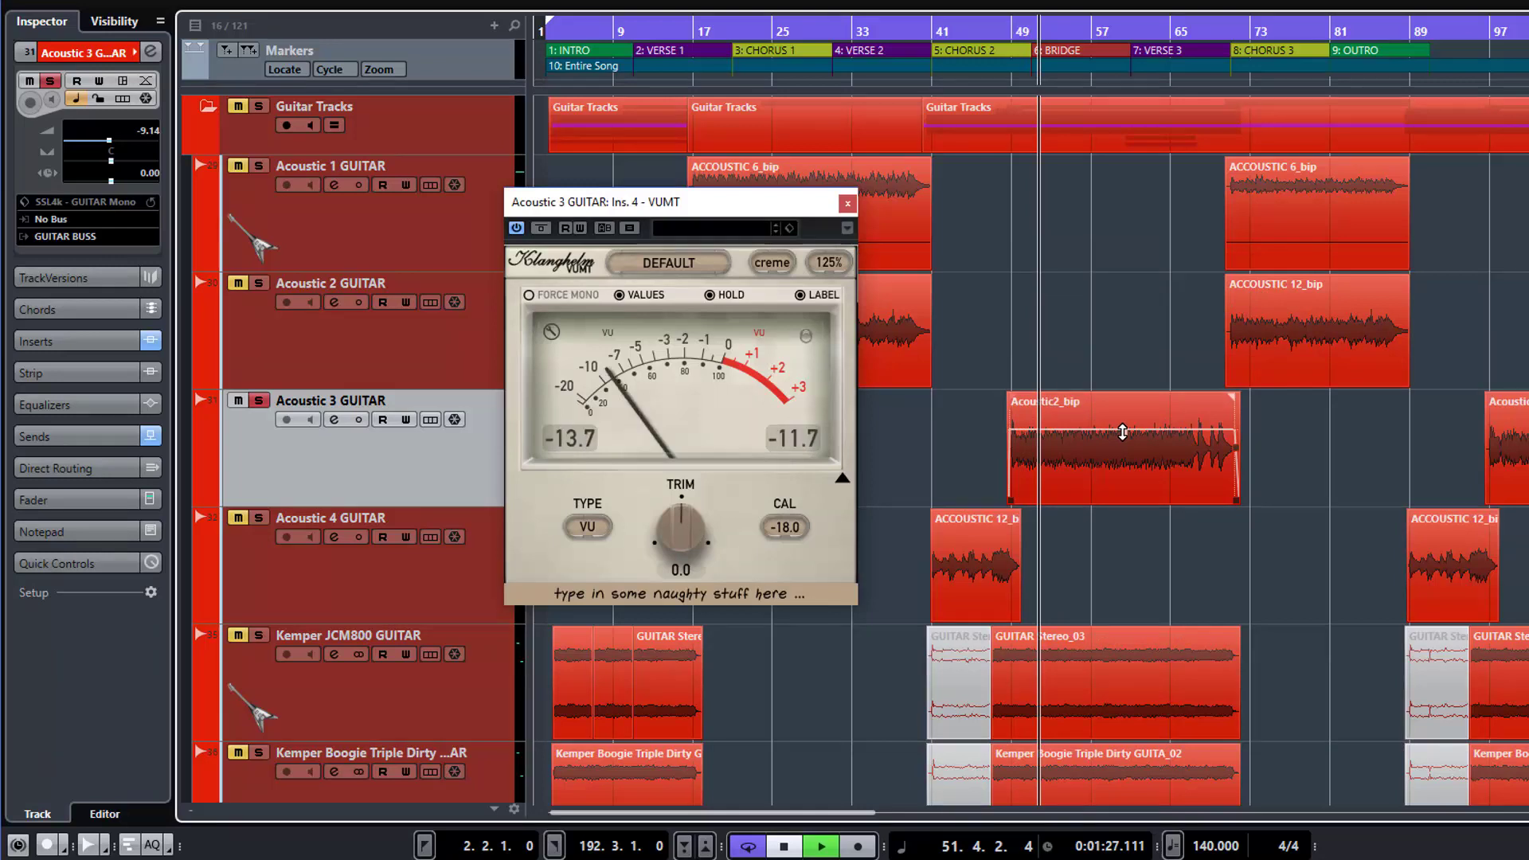
{"action": "left_click_drag", "start_coordinate": [1122, 432], "coordinate": [1124, 398]}
{"action": "key", "text": "space"}
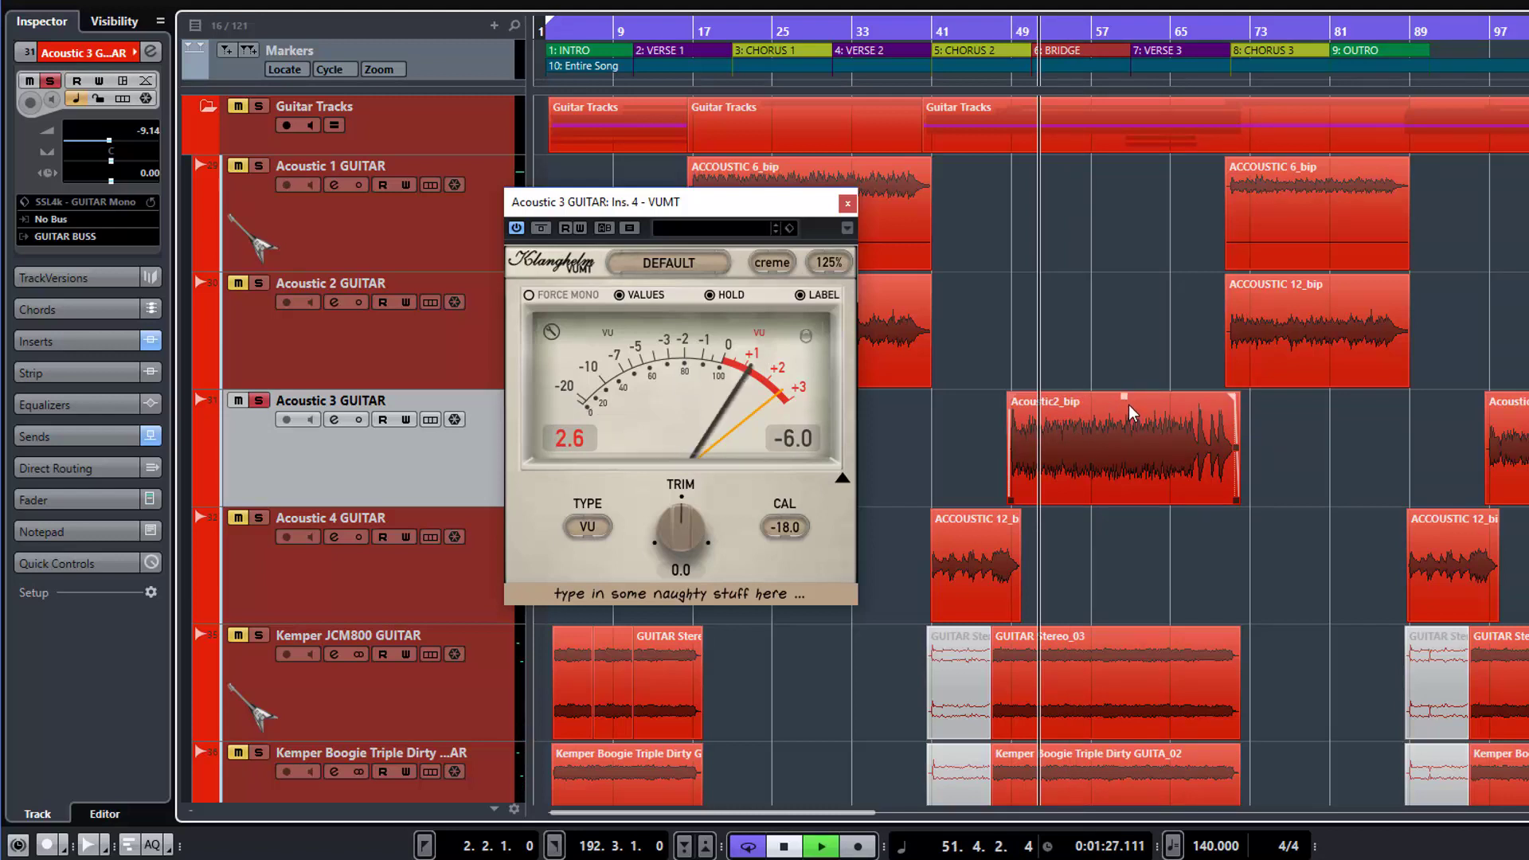
Lower the Acoustic2_bip event volume again and replay to confirm the meter sits near 0 VU
{"action": "key", "text": "space"}
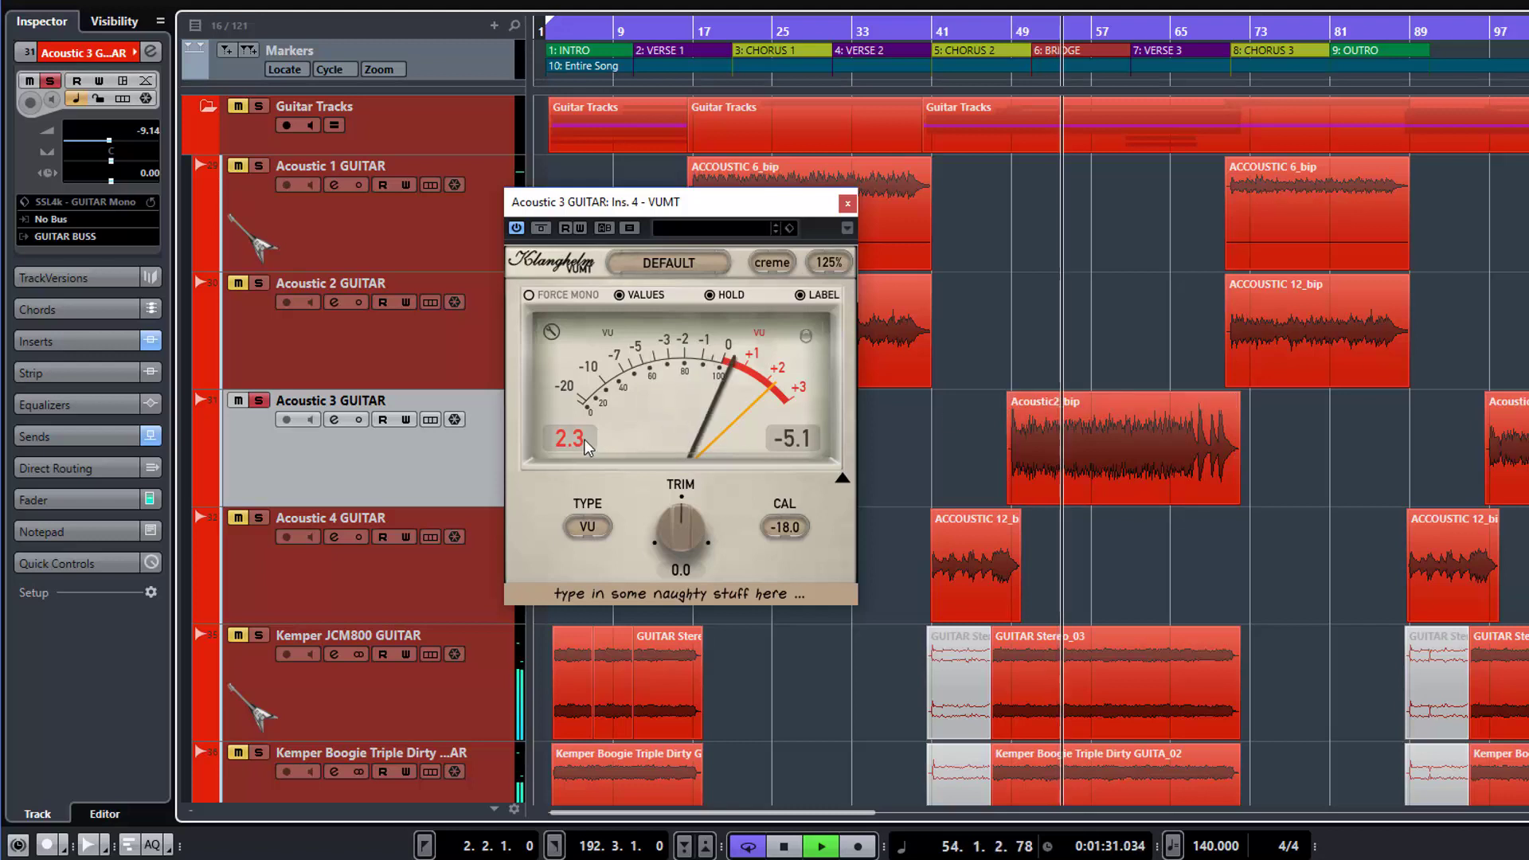
{"action": "key", "text": "space"}
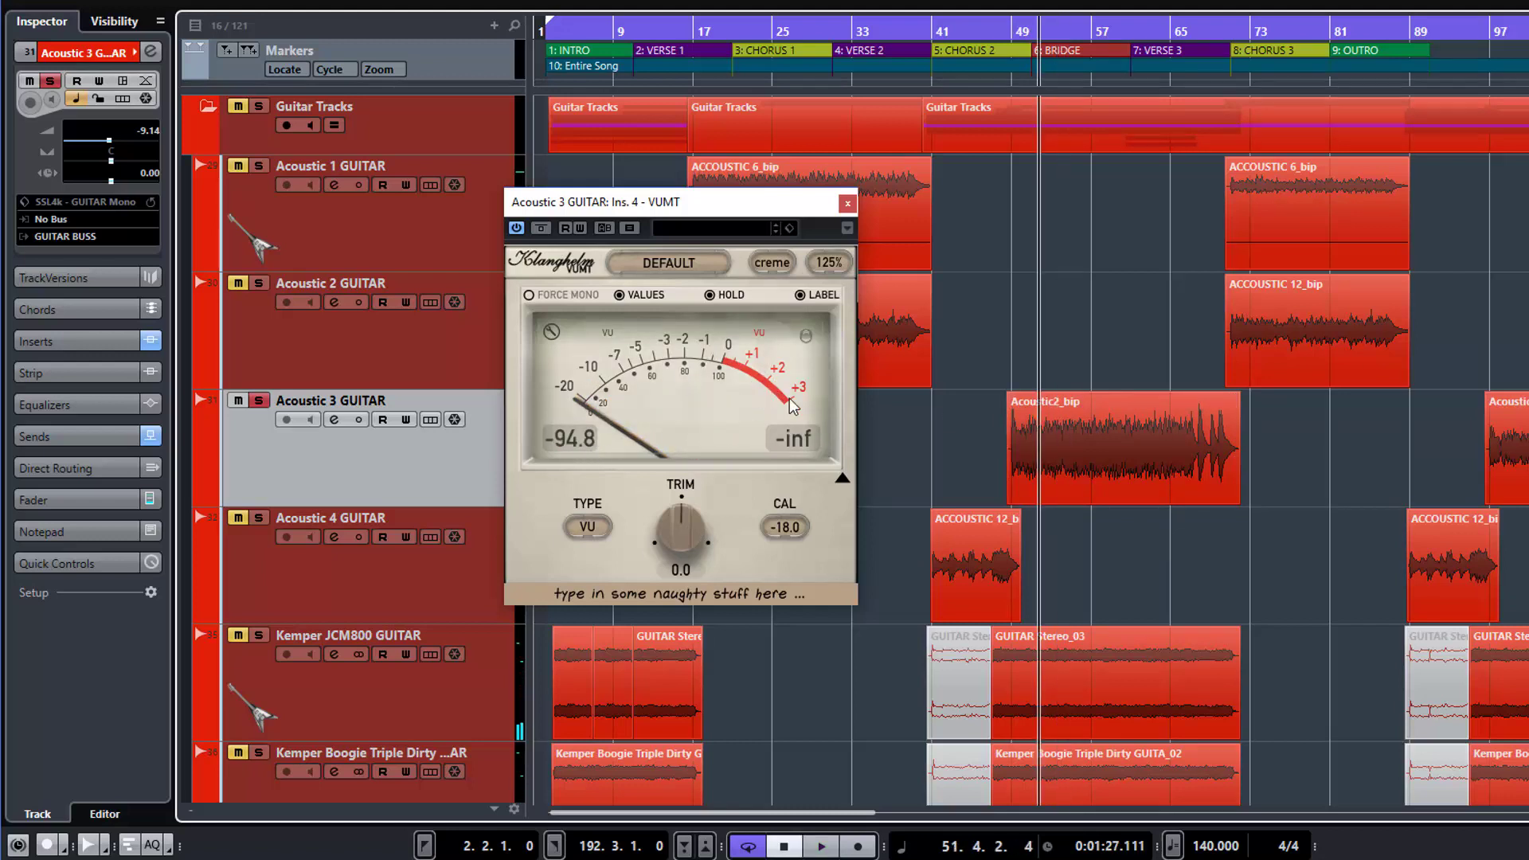
{"action": "mouse_move", "coordinate": [1123, 400]}
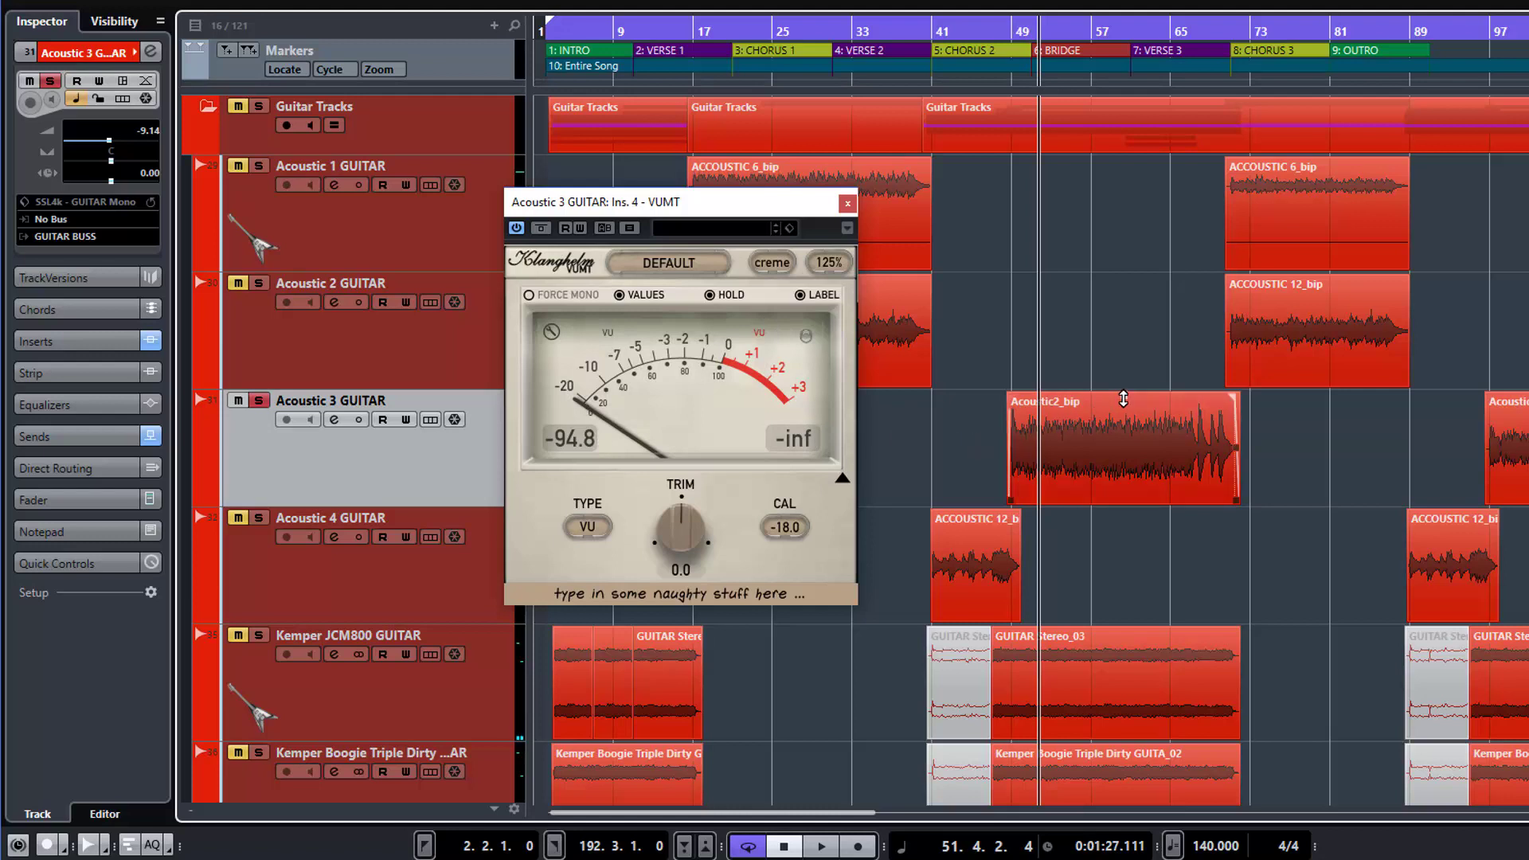
{"action": "left_click_drag", "start_coordinate": [1123, 399], "coordinate": [1123, 430]}
{"action": "key", "text": "space"}
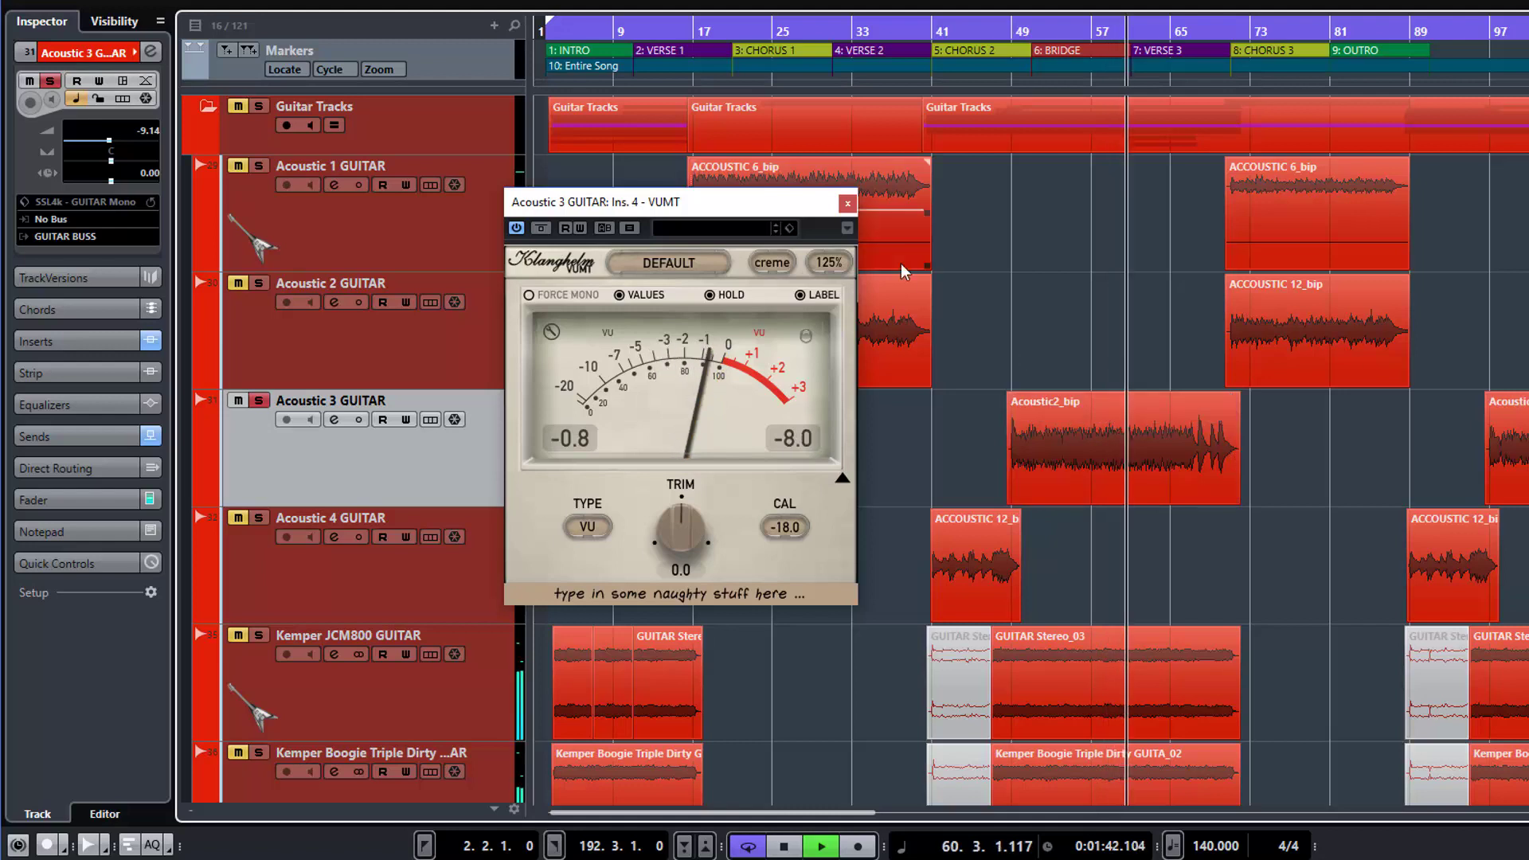
{"action": "key", "text": "space"}
Close the VUMT meter, unsolo Acoustic 3 and return to the mixer
{"action": "left_click", "coordinate": [848, 205]}
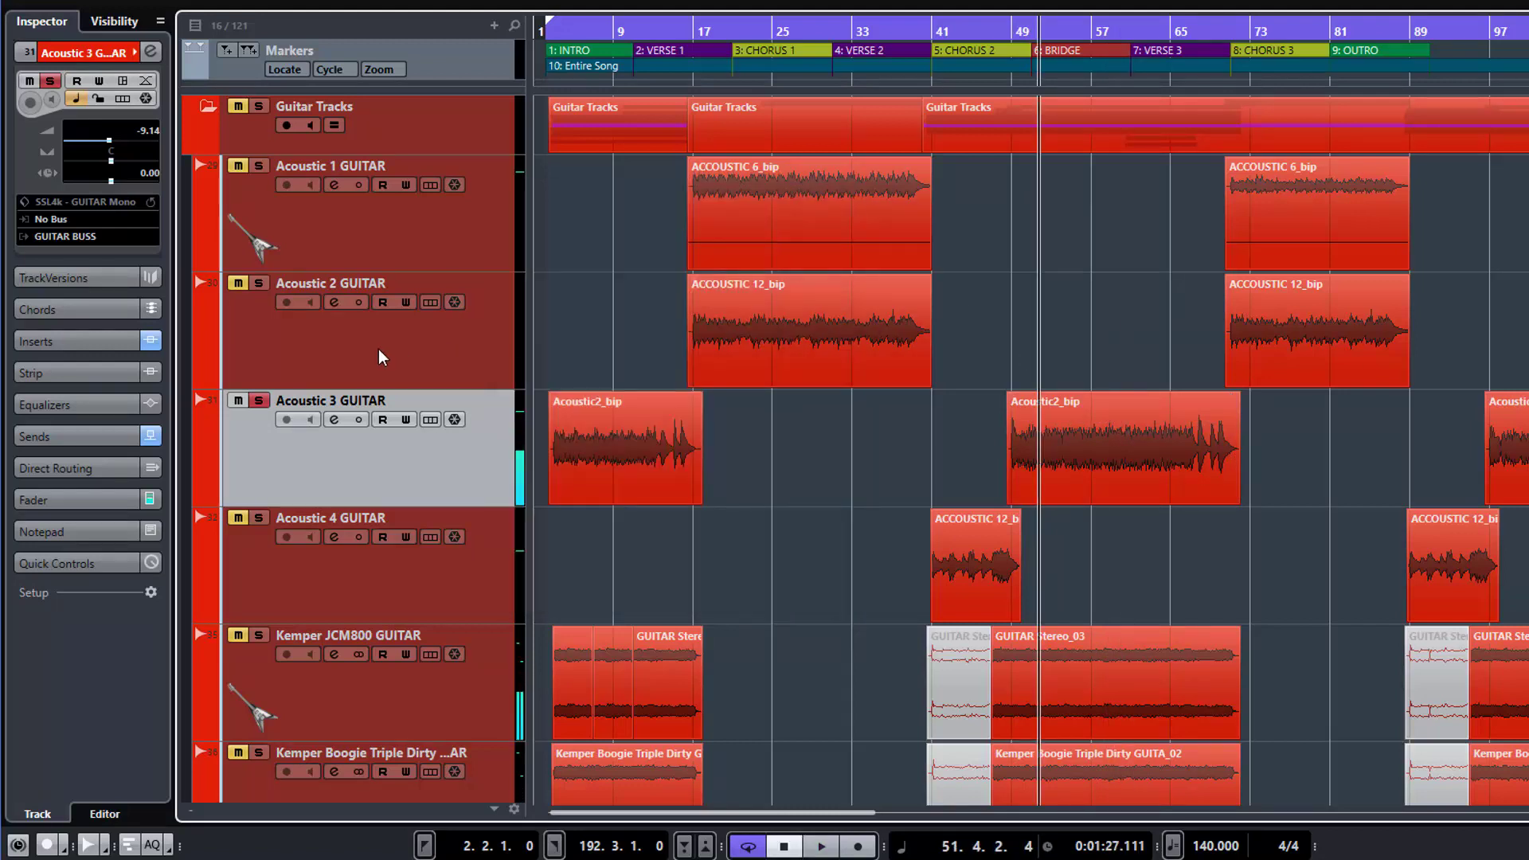
{"action": "left_click", "coordinate": [258, 400]}
{"action": "left_click", "coordinate": [591, 423]}
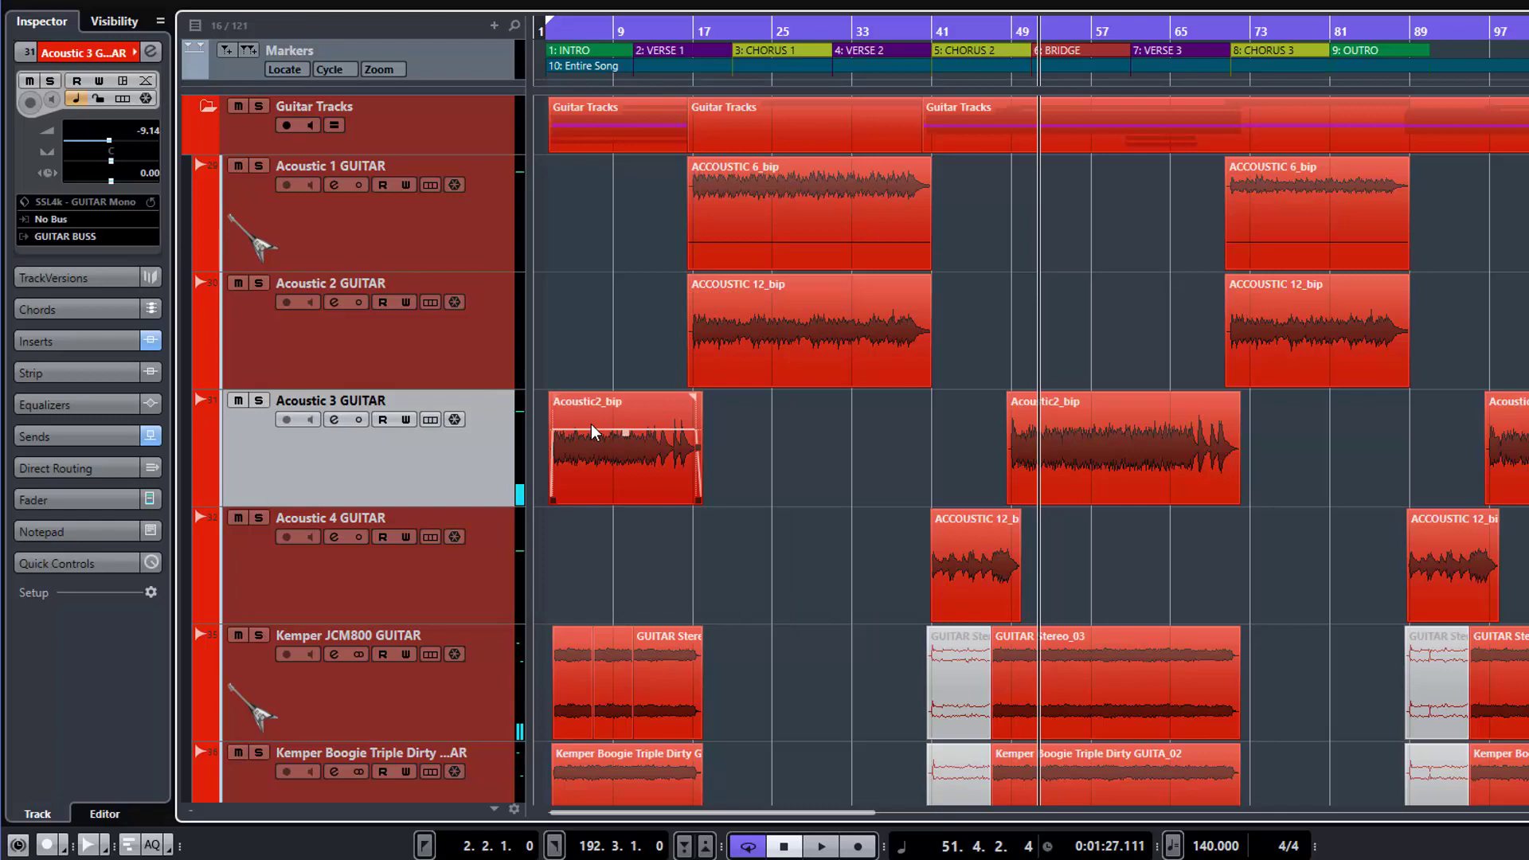
{"action": "key", "text": "F3"}
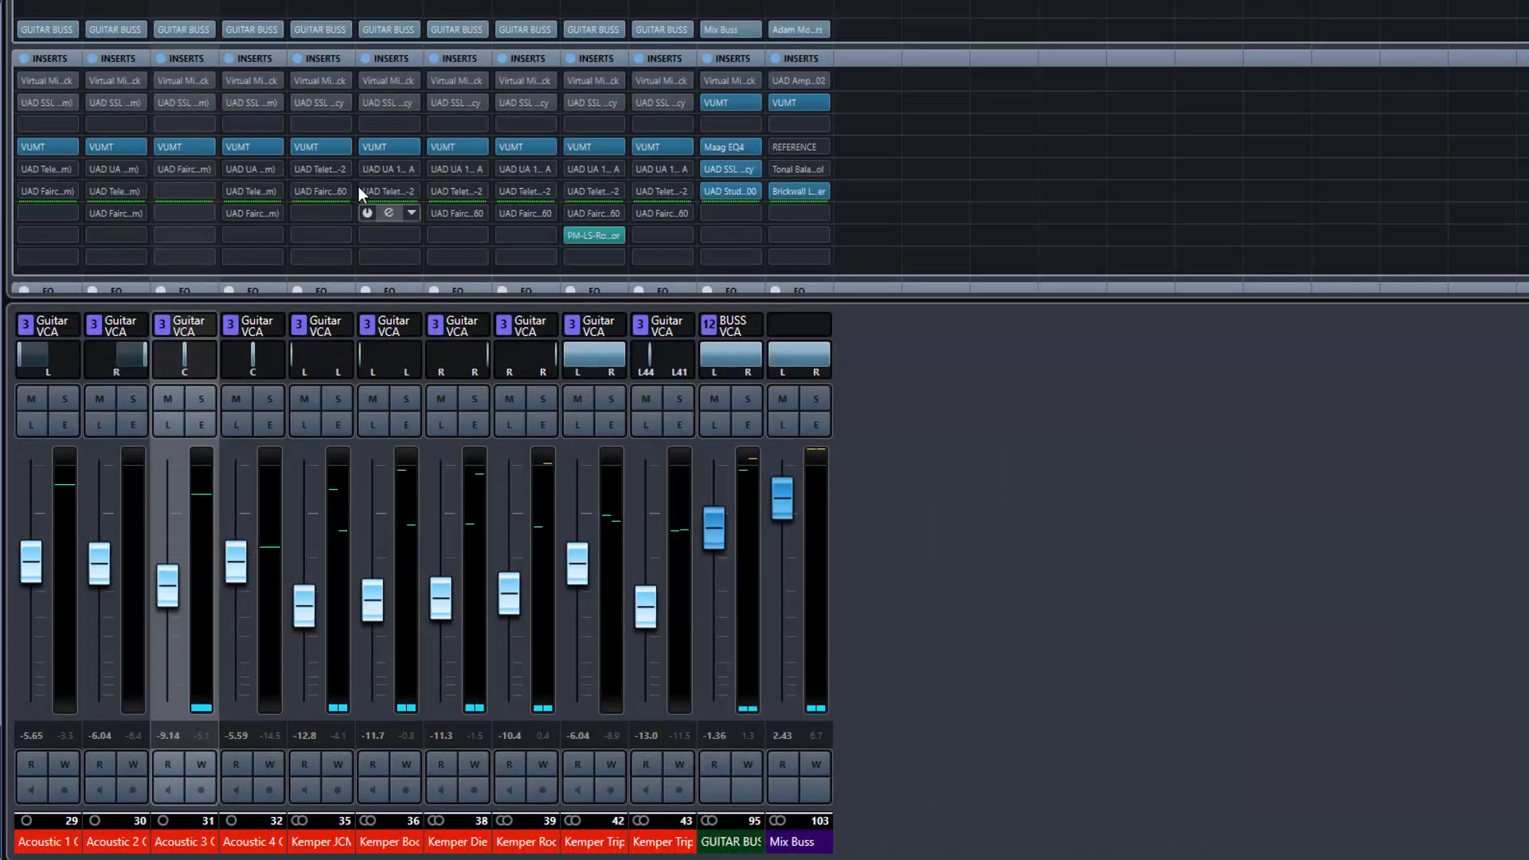
Solo Kemper JCM800 and read its VUMT meter during playback, then close the meter
{"action": "left_click", "coordinate": [334, 398]}
{"action": "left_click", "coordinate": [320, 146]}
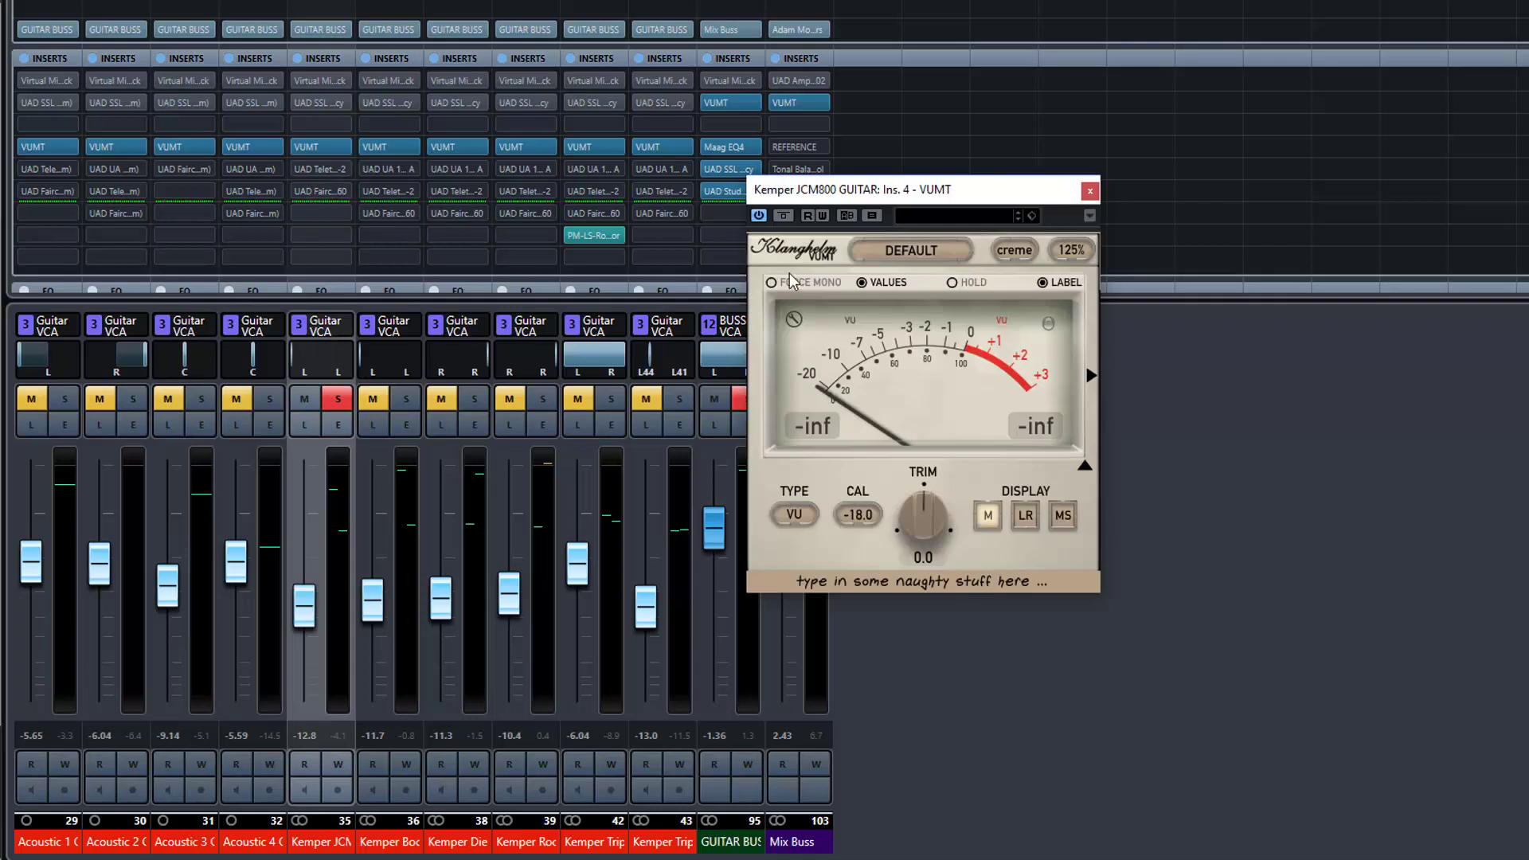
{"action": "left_click_drag", "start_coordinate": [971, 206], "coordinate": [1014, 219]}
{"action": "key", "text": "space"}
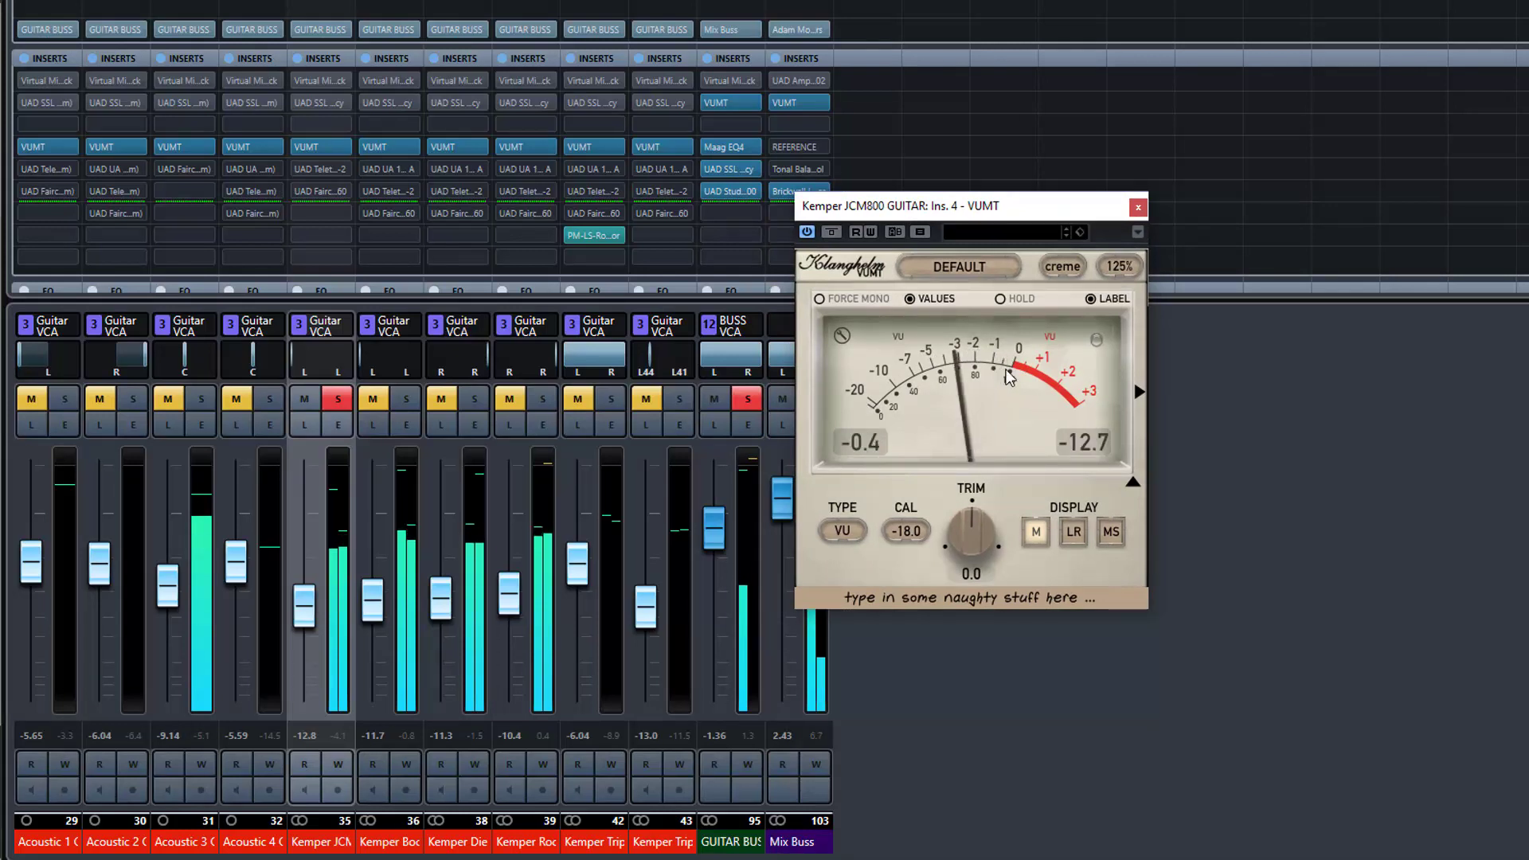
{"action": "left_click", "coordinate": [1138, 207]}
Move the solo to Kemper Boogie Triple Dirty and check its VUMT meter
{"action": "left_click", "coordinate": [406, 398]}
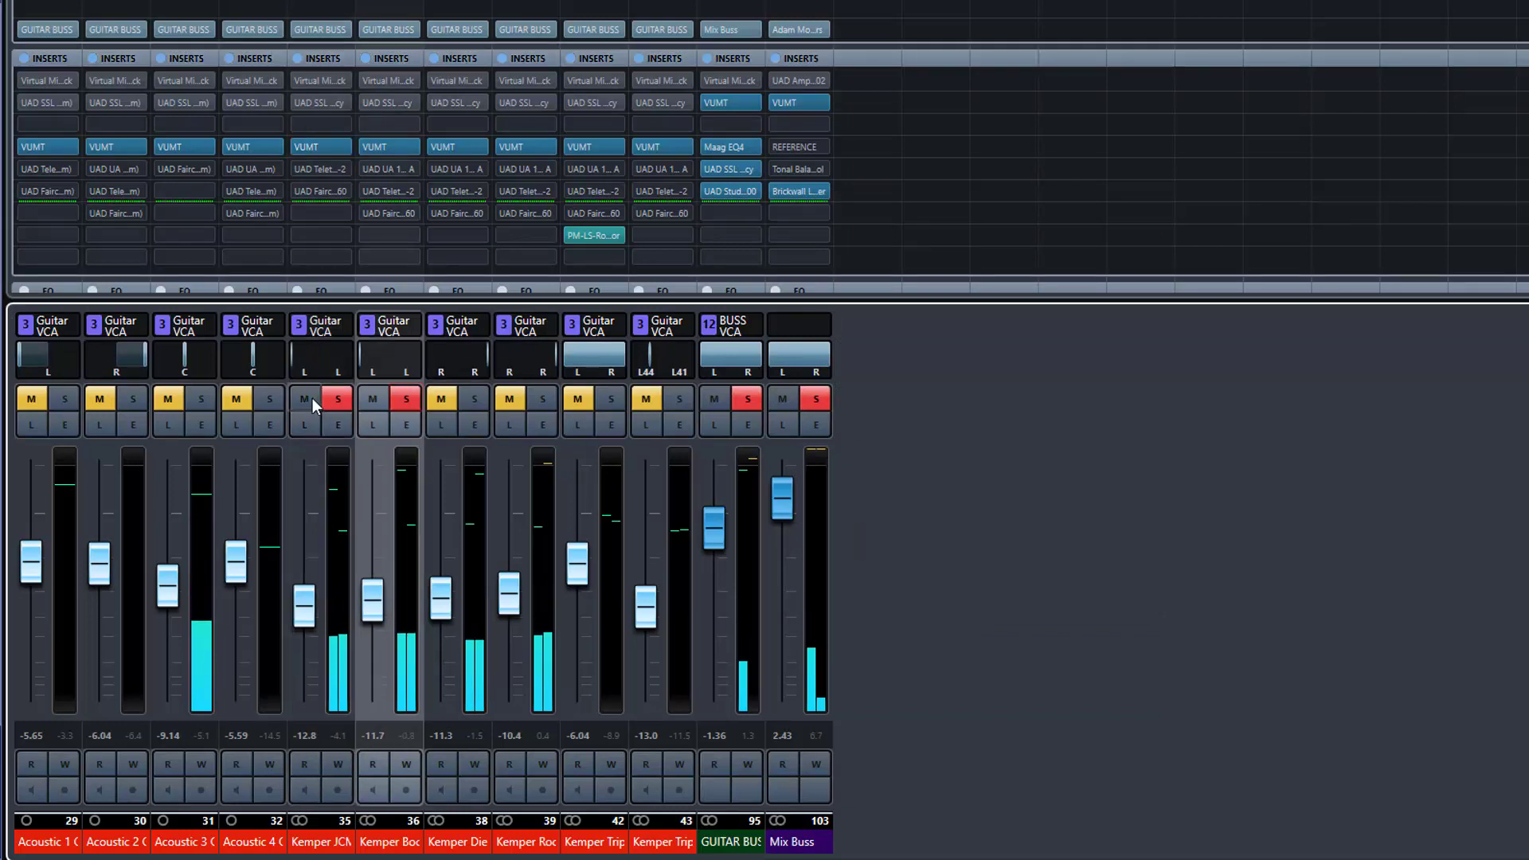
{"action": "left_click", "coordinate": [333, 398]}
{"action": "left_click", "coordinate": [390, 145]}
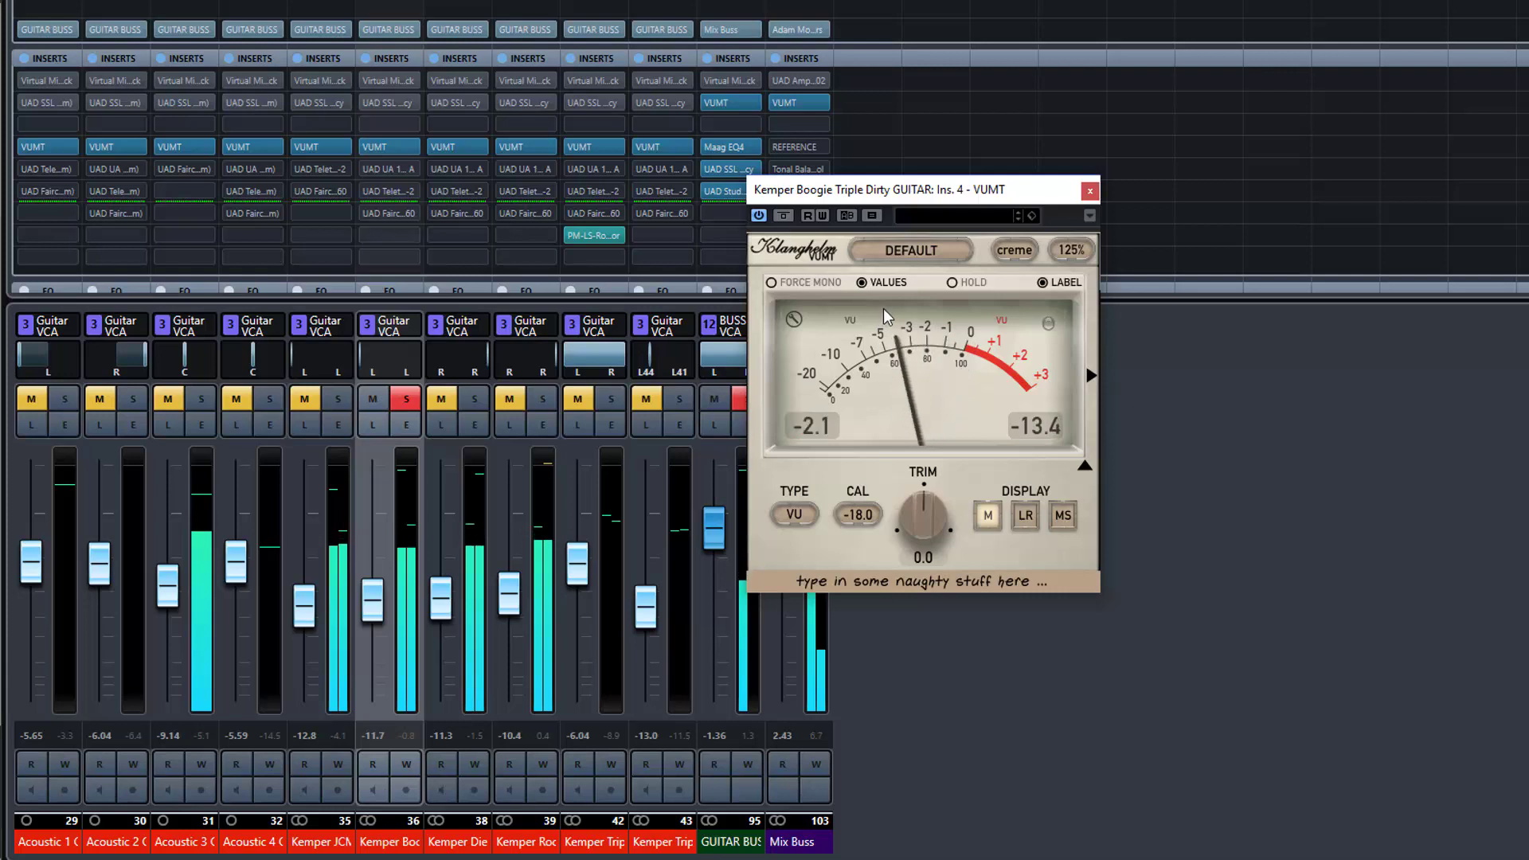
{"action": "left_click", "coordinate": [1089, 190]}
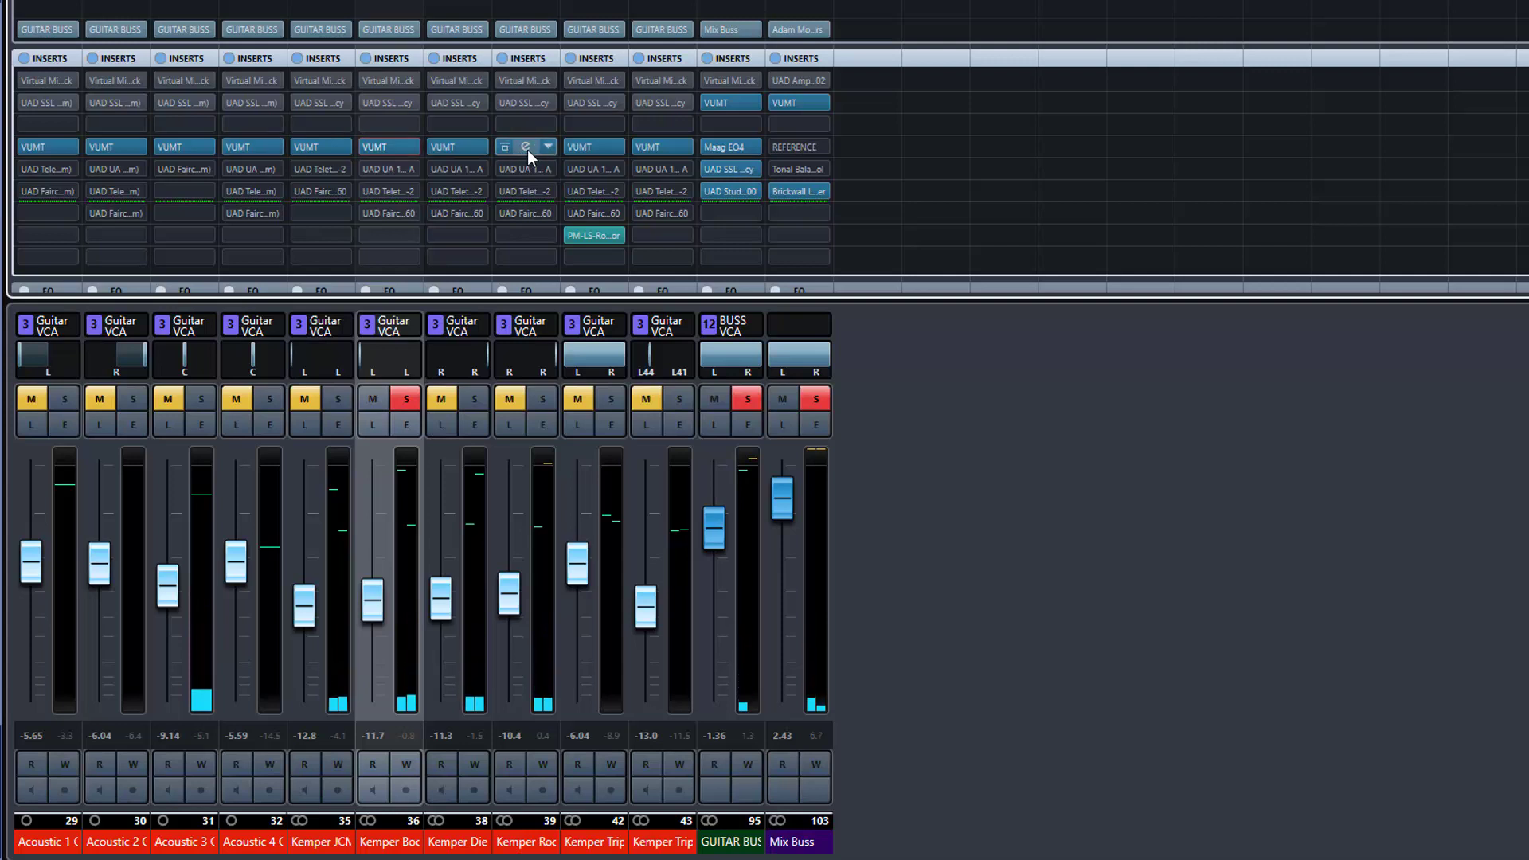
Clear the solo, open the acoustic guitars' VUMT meters and shrink Acoustic 1's to 100%
{"action": "left_click", "coordinate": [406, 396]}
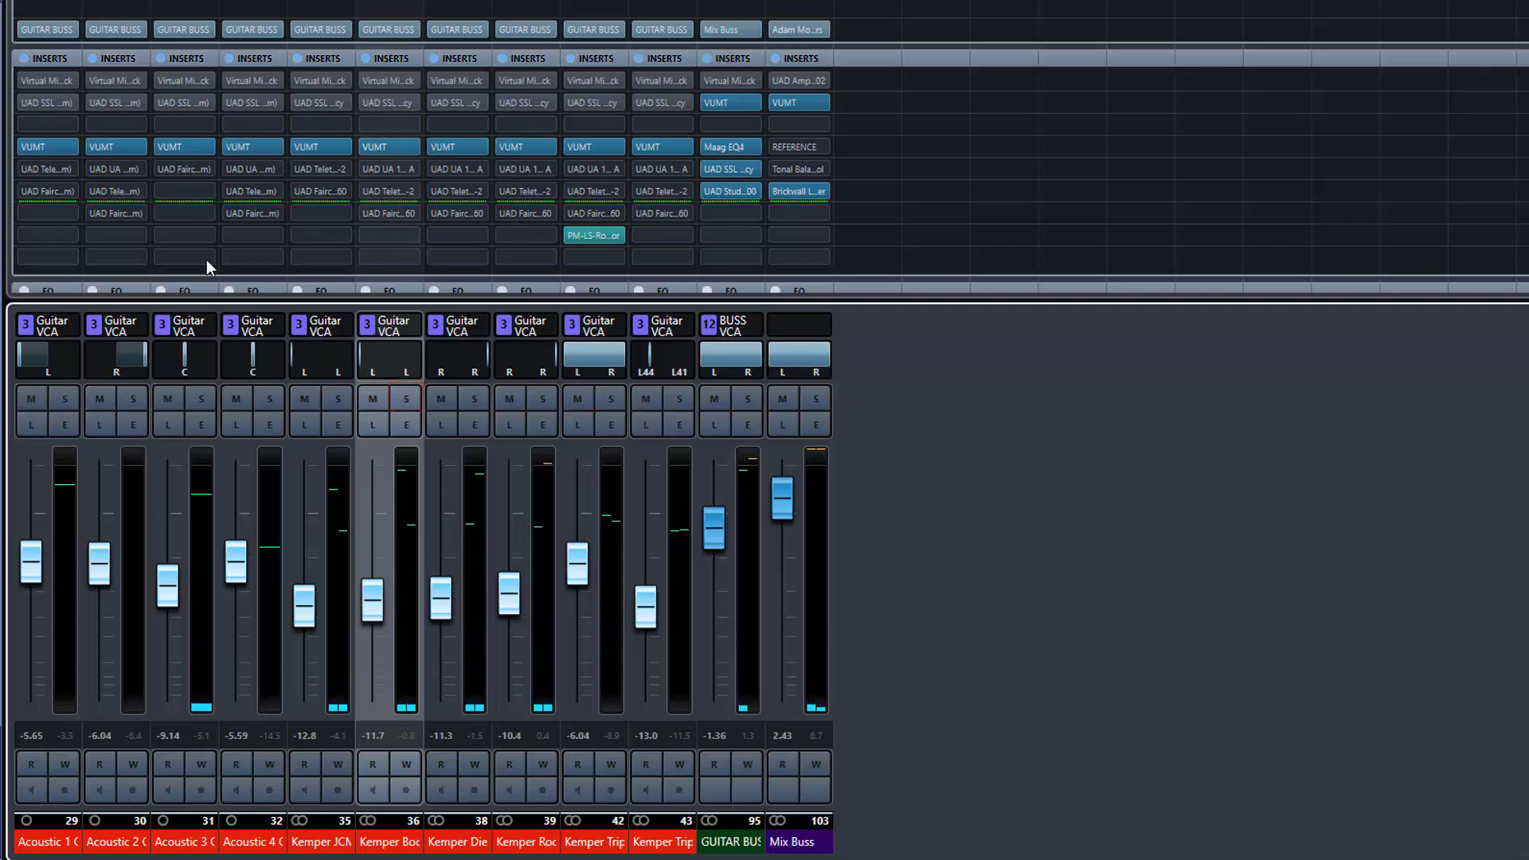
{"action": "left_click", "coordinate": [114, 146]}
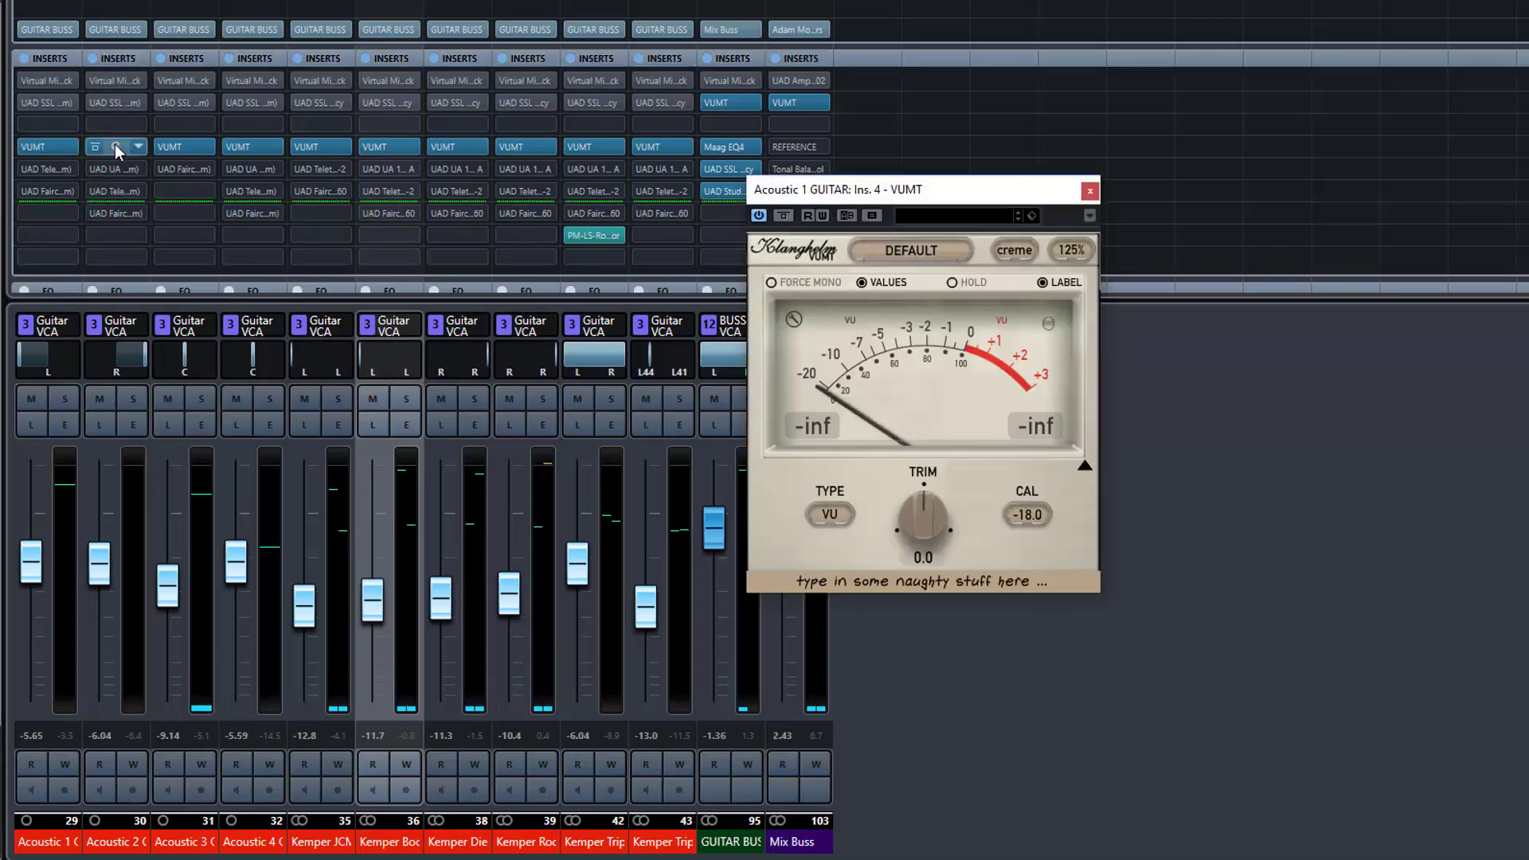
{"action": "left_click", "coordinate": [185, 146]}
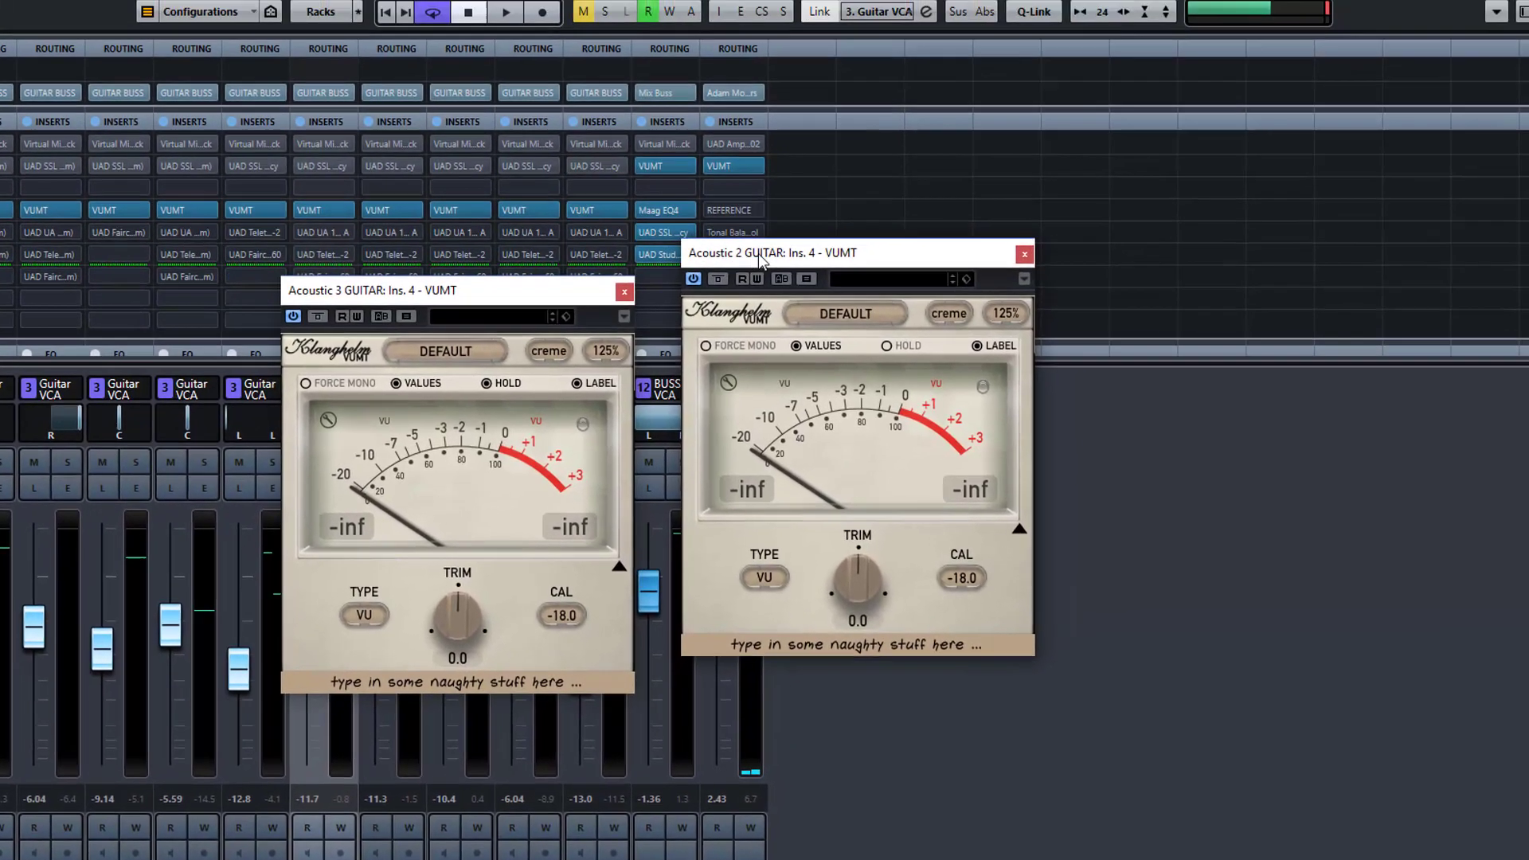
{"action": "left_click_drag", "start_coordinate": [758, 253], "coordinate": [1239, 0]}
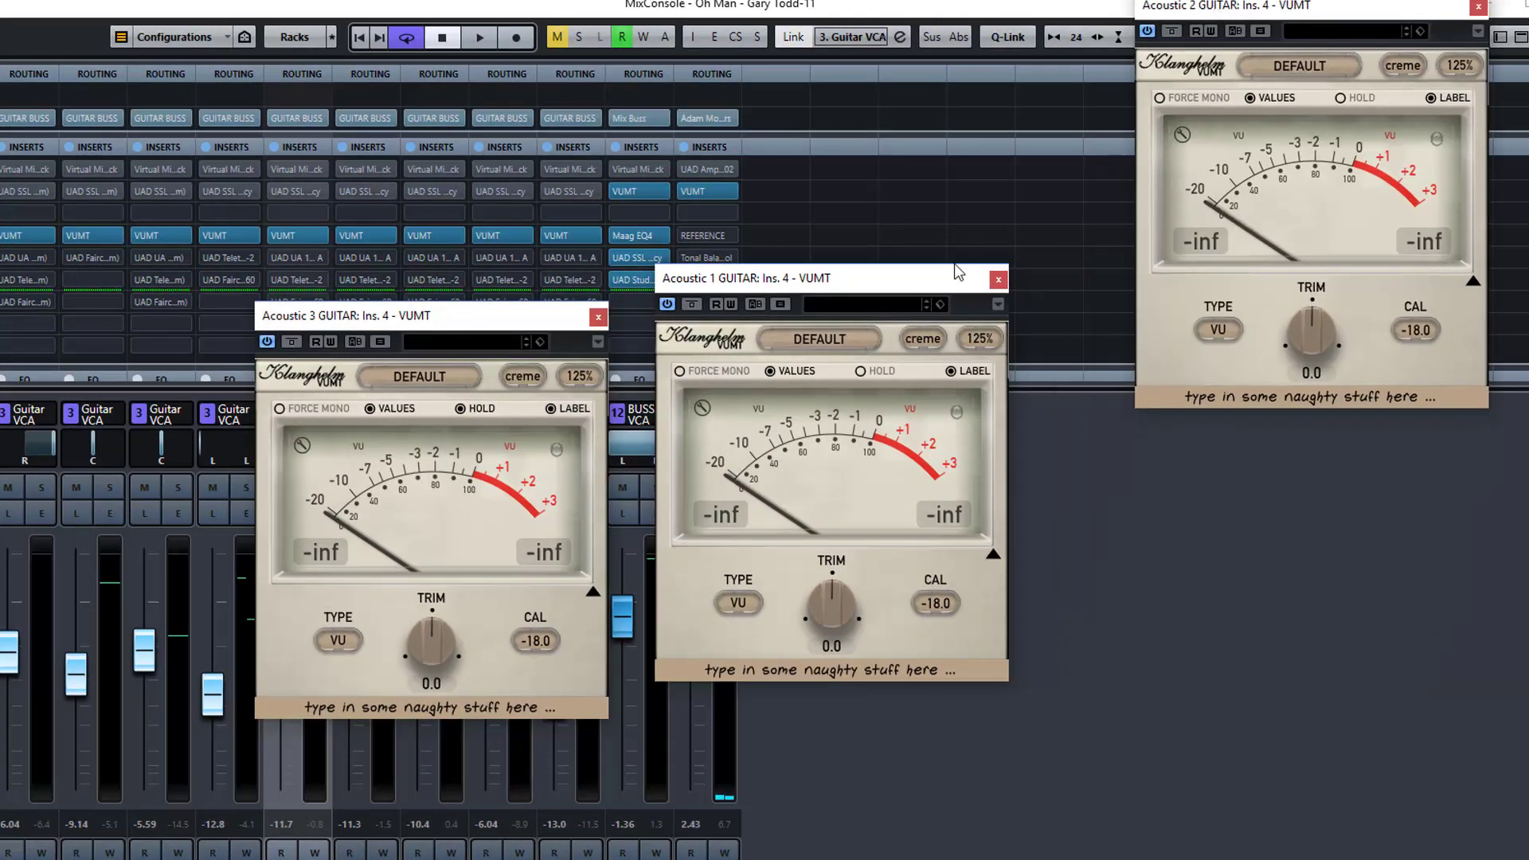
{"action": "left_click", "coordinate": [982, 334]}
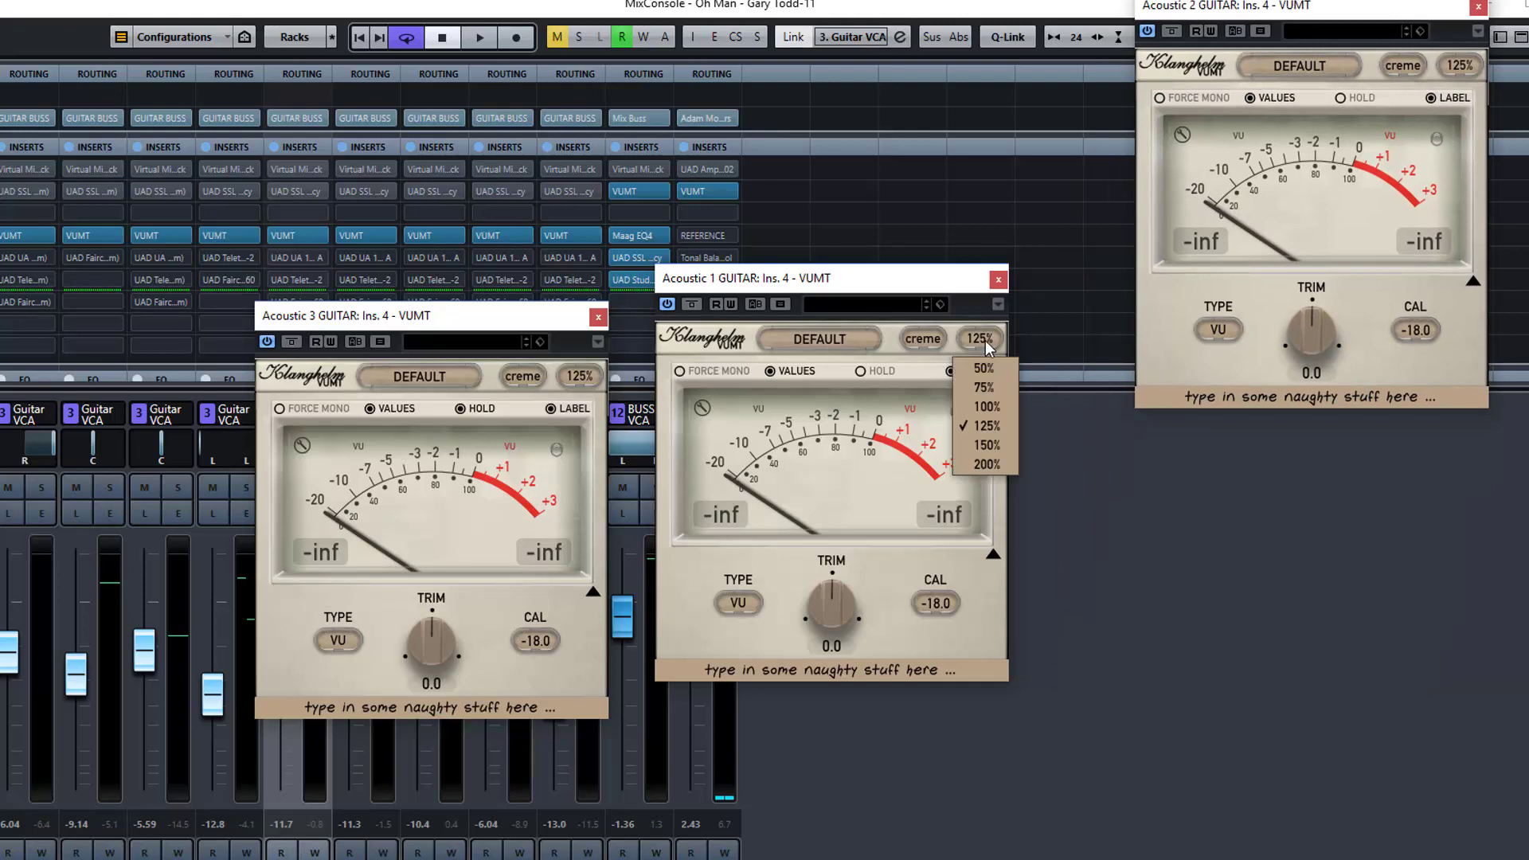
{"action": "left_click", "coordinate": [986, 406]}
{"action": "left_click_drag", "start_coordinate": [824, 280], "coordinate": [928, 25]}
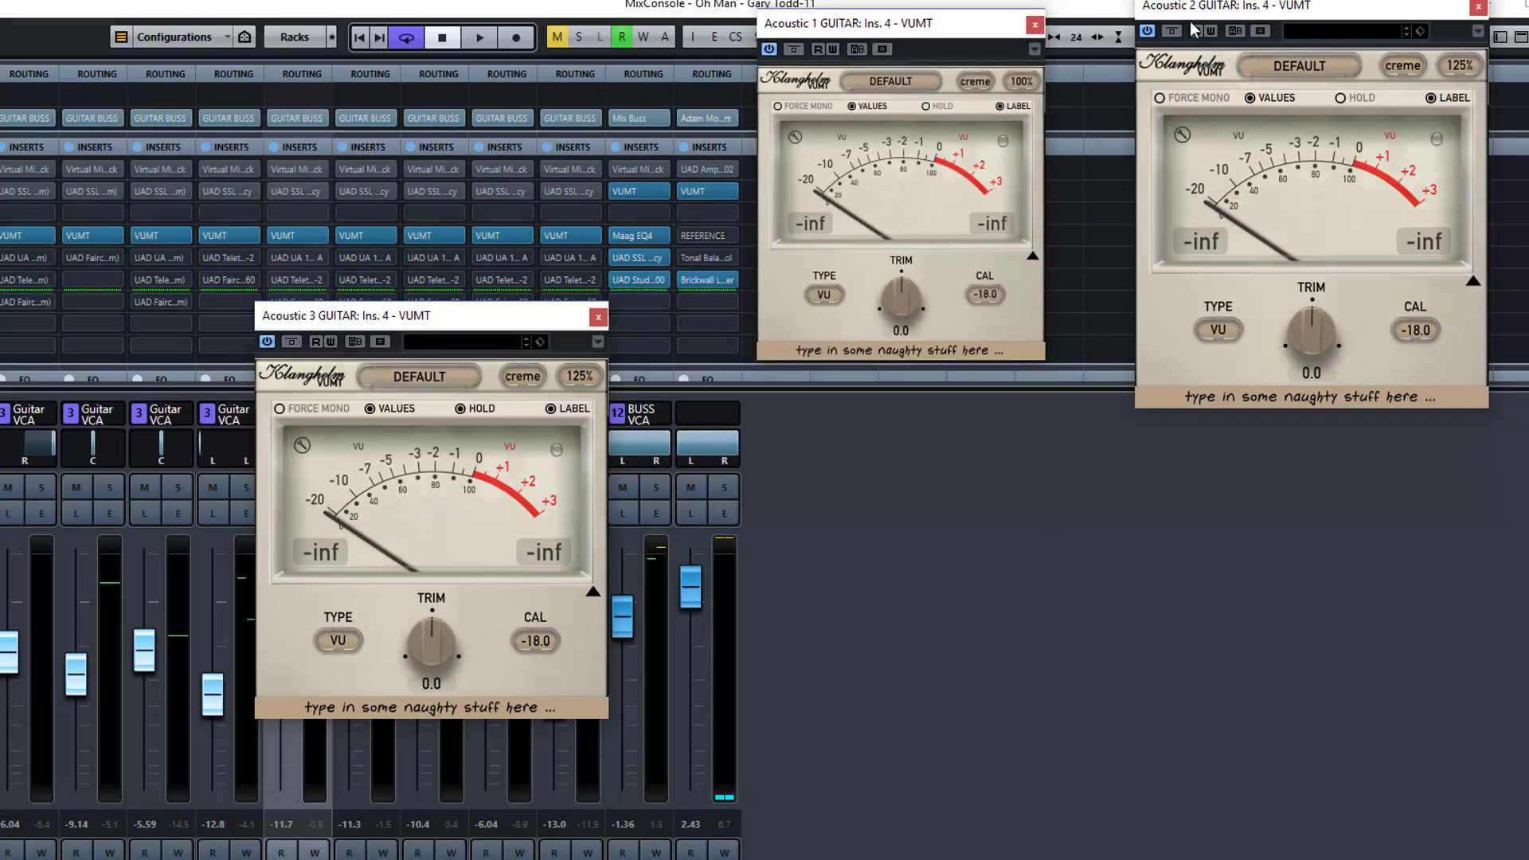
Shrink the Acoustic 2 and Acoustic 3 meters to 100% and line them up beside Acoustic 1
{"action": "left_click", "coordinate": [1464, 67]}
{"action": "left_click", "coordinate": [1457, 131]}
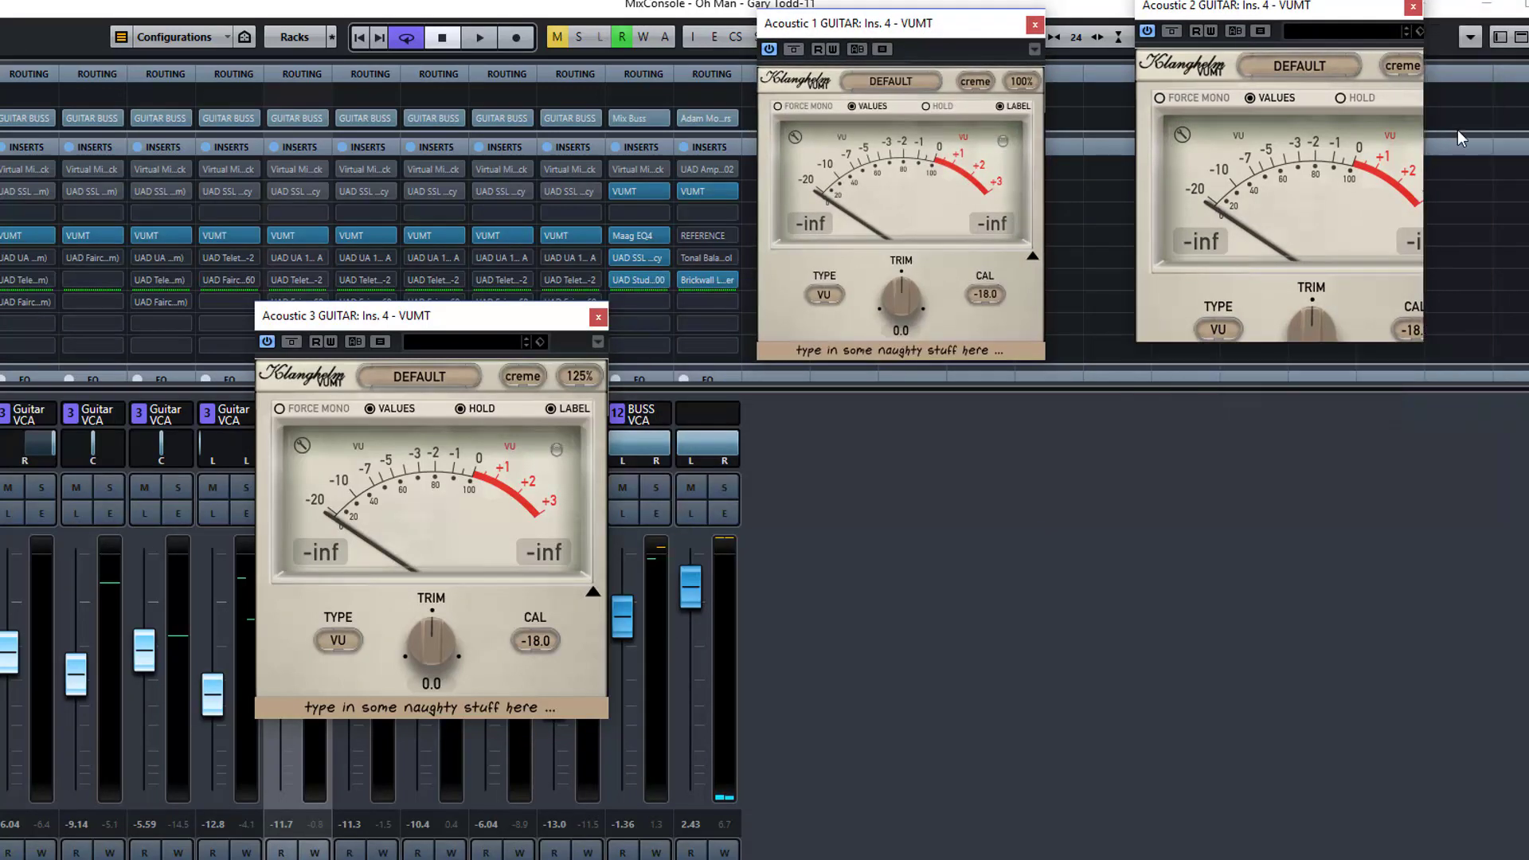
{"action": "left_click_drag", "start_coordinate": [1351, 13], "coordinate": [1262, 35]}
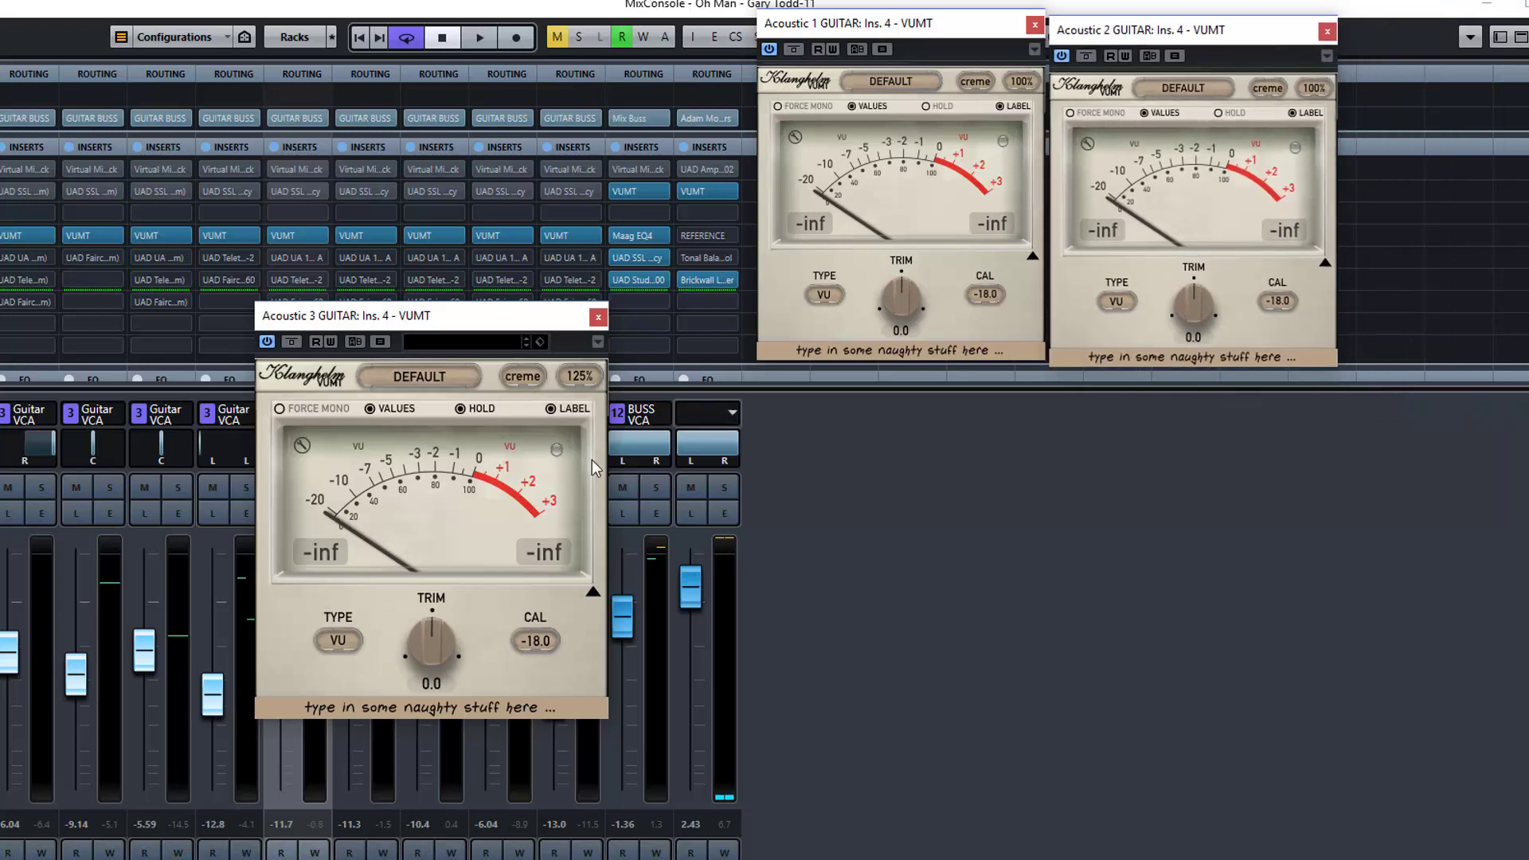
{"action": "left_click", "coordinate": [573, 377]}
{"action": "left_click", "coordinate": [585, 440]}
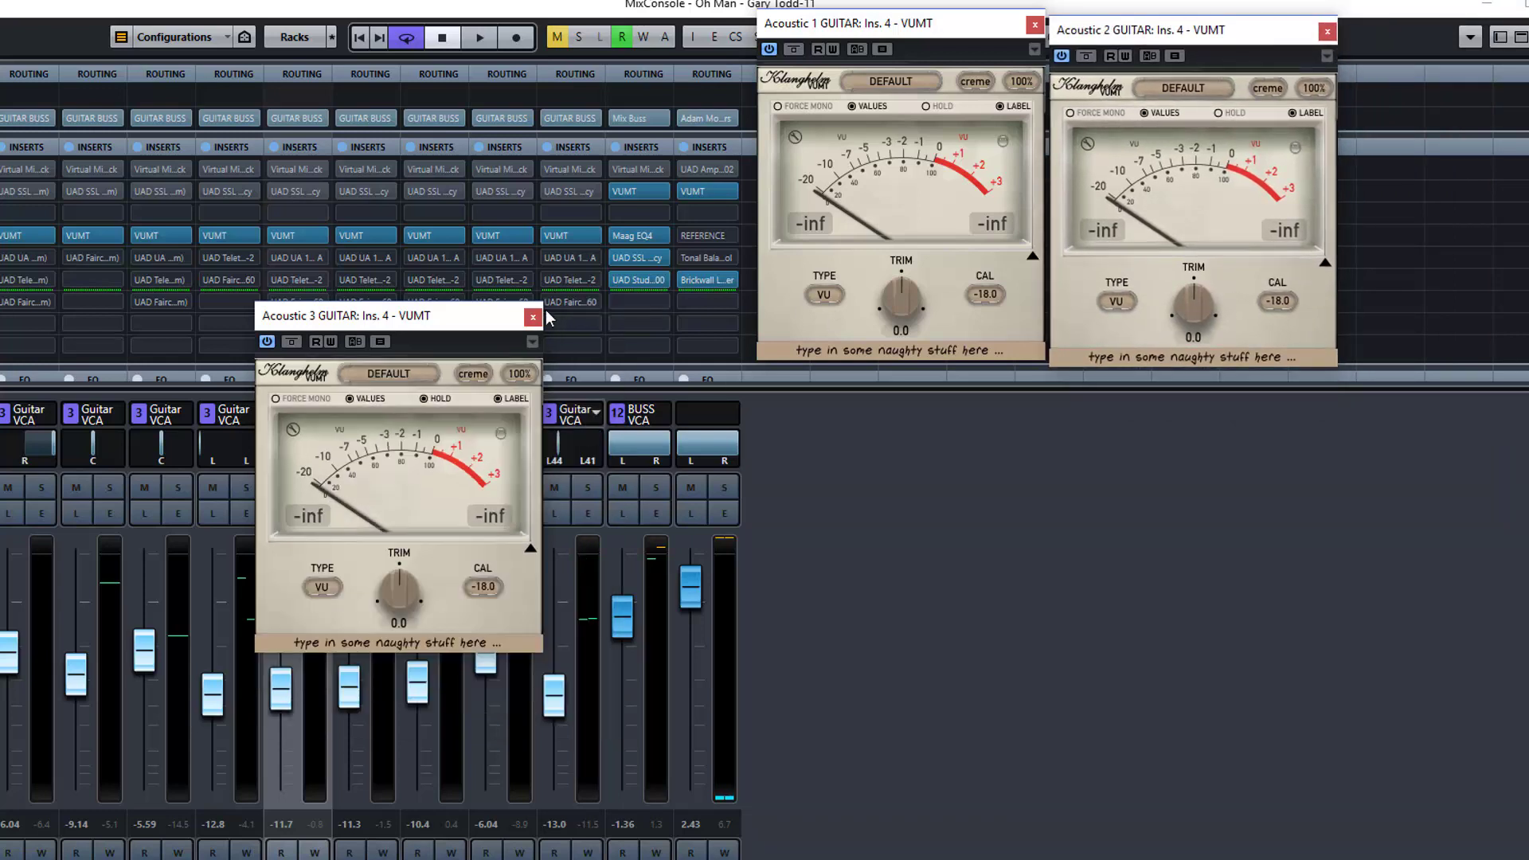
{"action": "left_click_drag", "start_coordinate": [500, 320], "coordinate": [712, 24]}
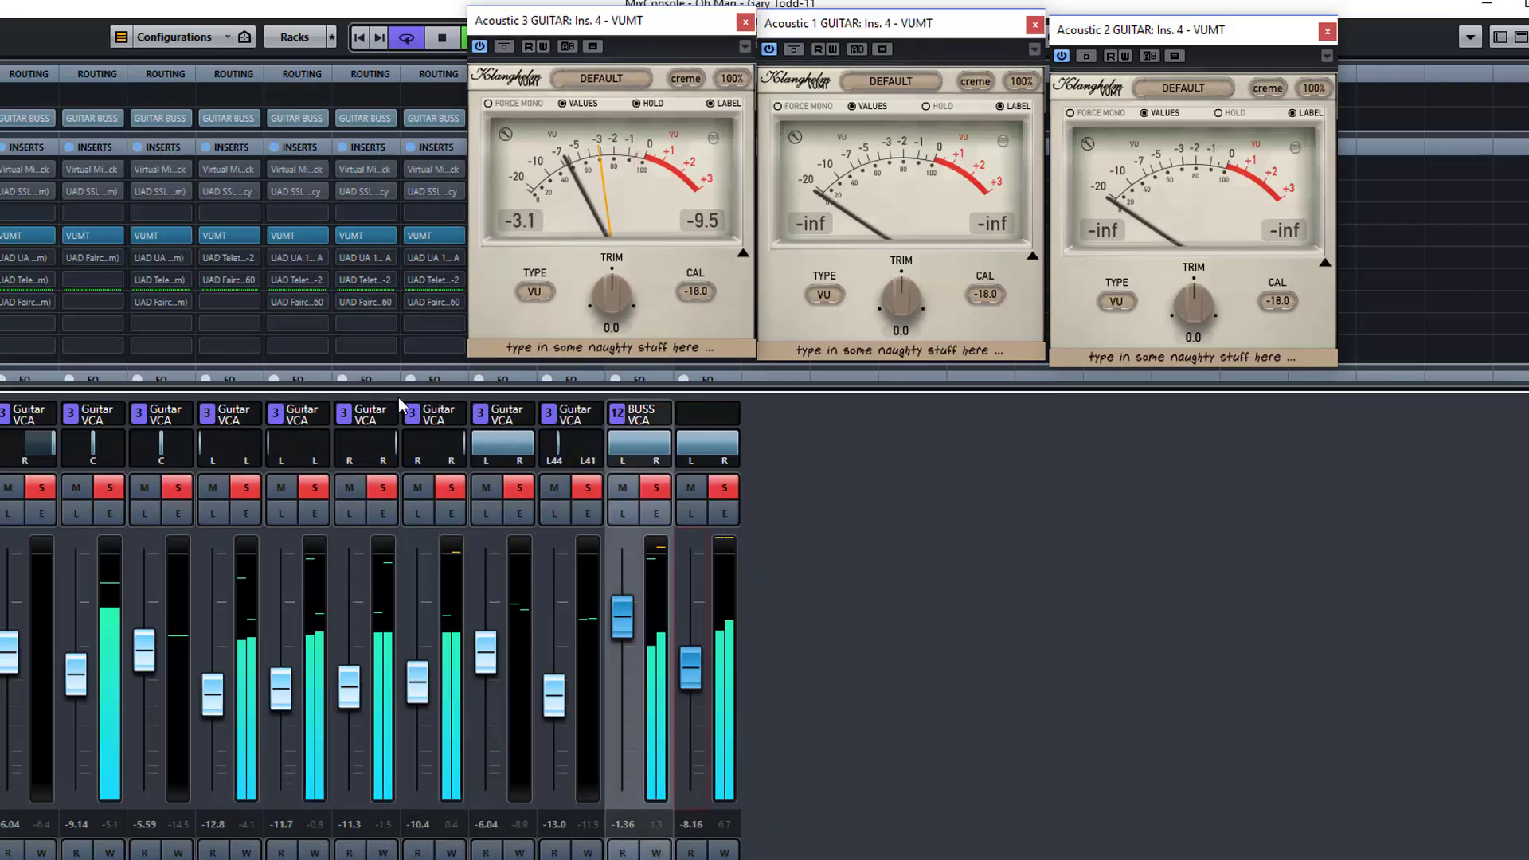
Open the Kemper Boogie and Kemper Diesel Hagen VUMT meters at 100%, placed side by side
{"action": "left_click", "coordinate": [298, 235]}
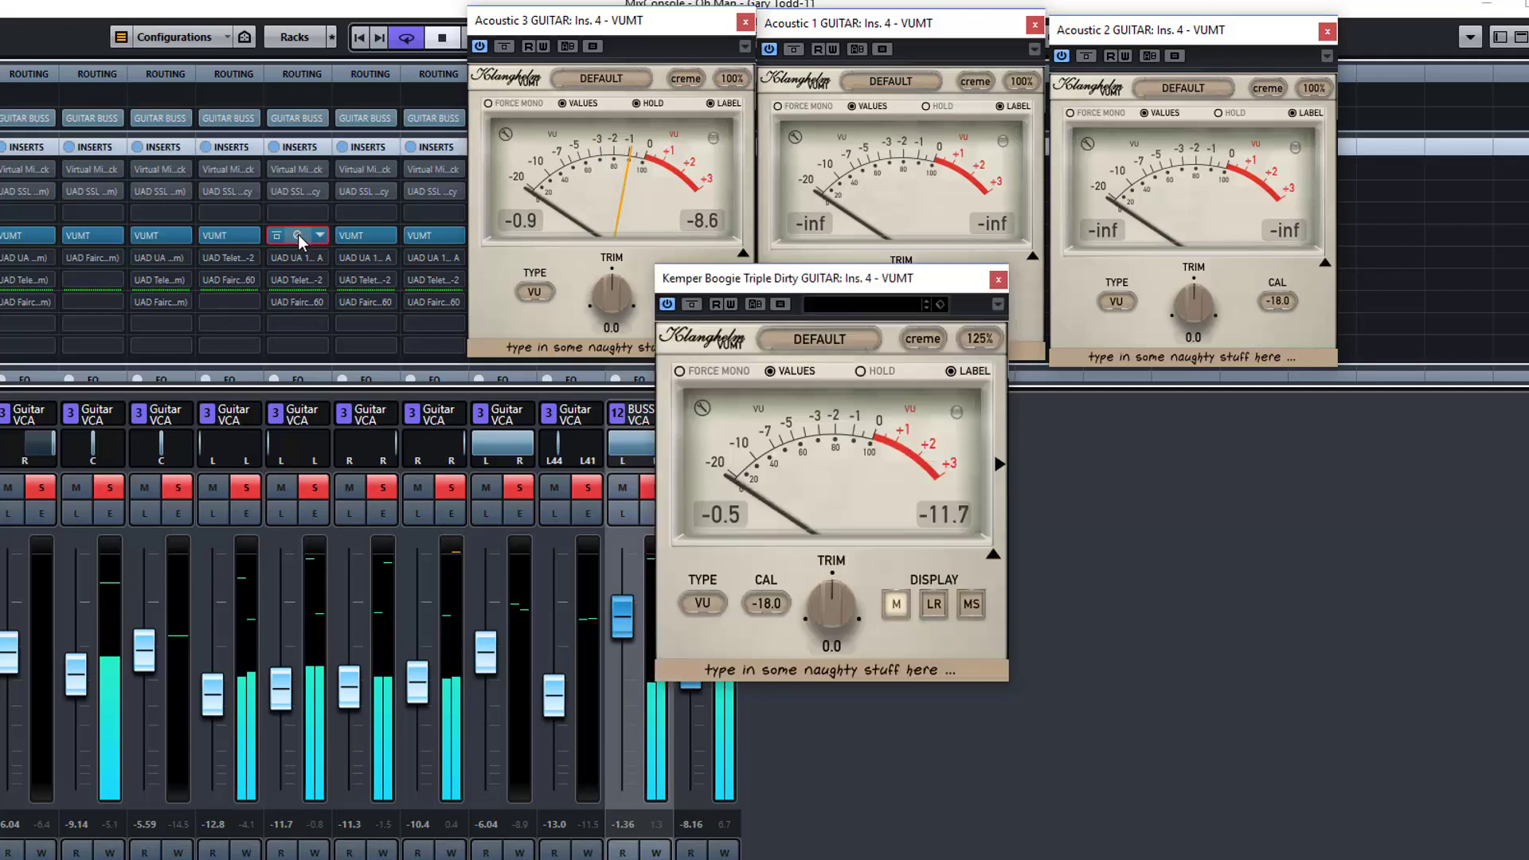
{"action": "left_click", "coordinate": [980, 339]}
{"action": "left_click", "coordinate": [986, 406]}
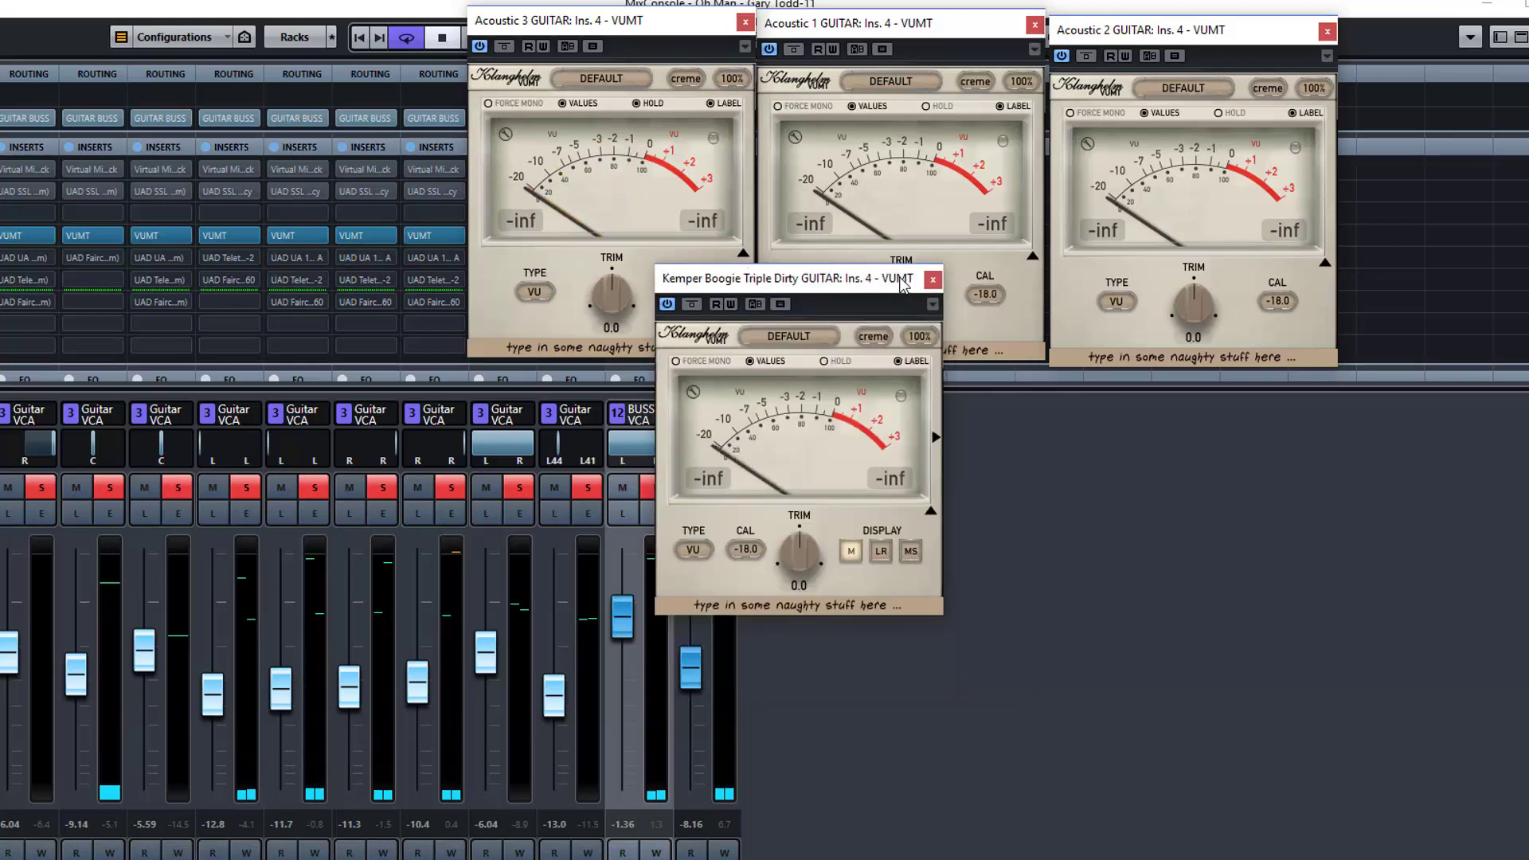
{"action": "left_click_drag", "start_coordinate": [902, 284], "coordinate": [1311, 396]}
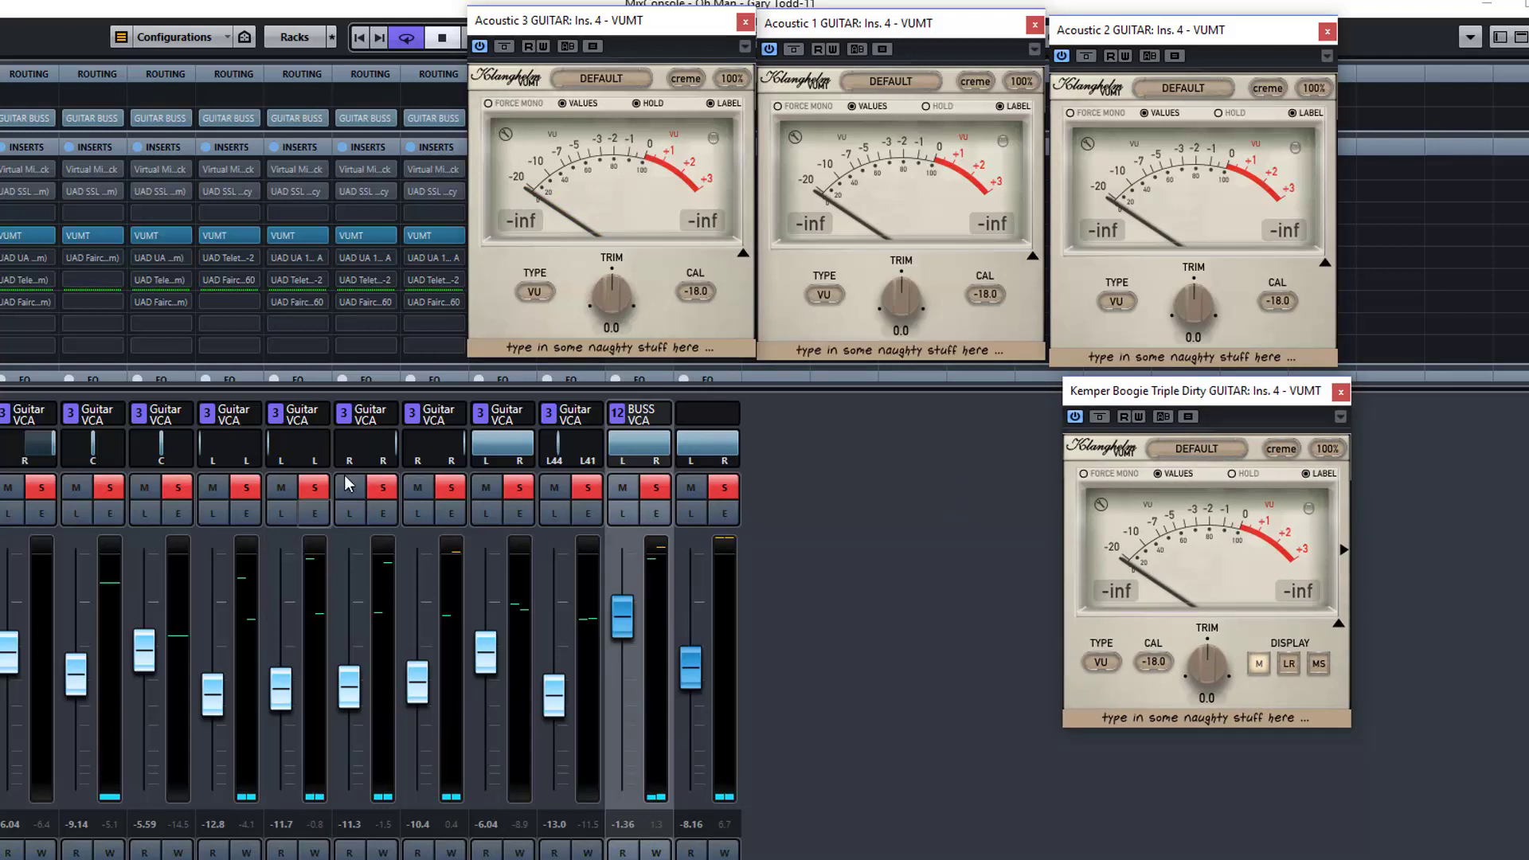
{"action": "left_click", "coordinate": [365, 237]}
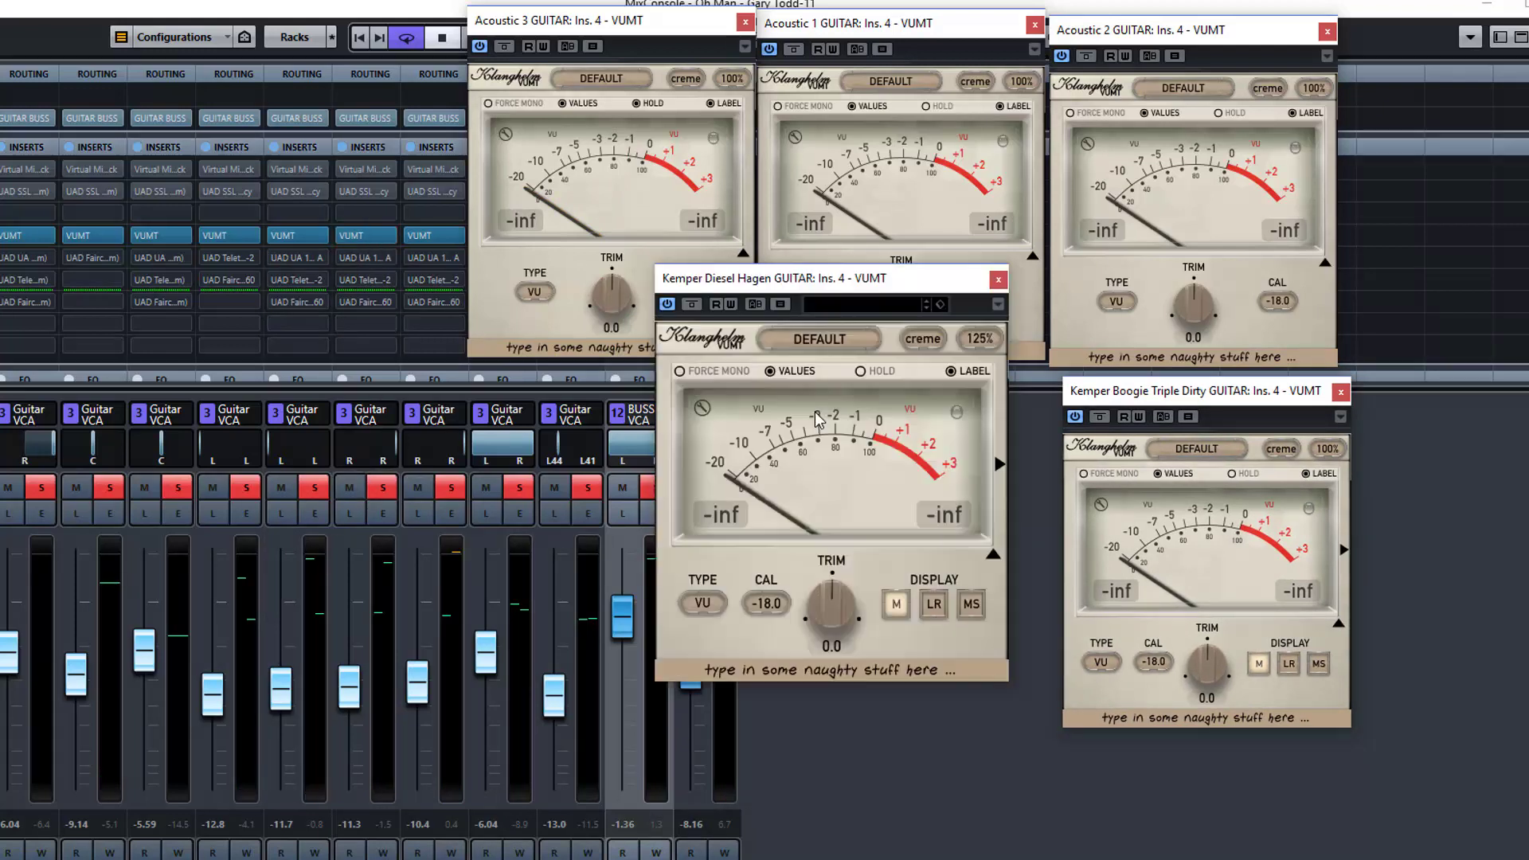
{"action": "left_click", "coordinate": [977, 344]}
{"action": "left_click", "coordinate": [983, 404]}
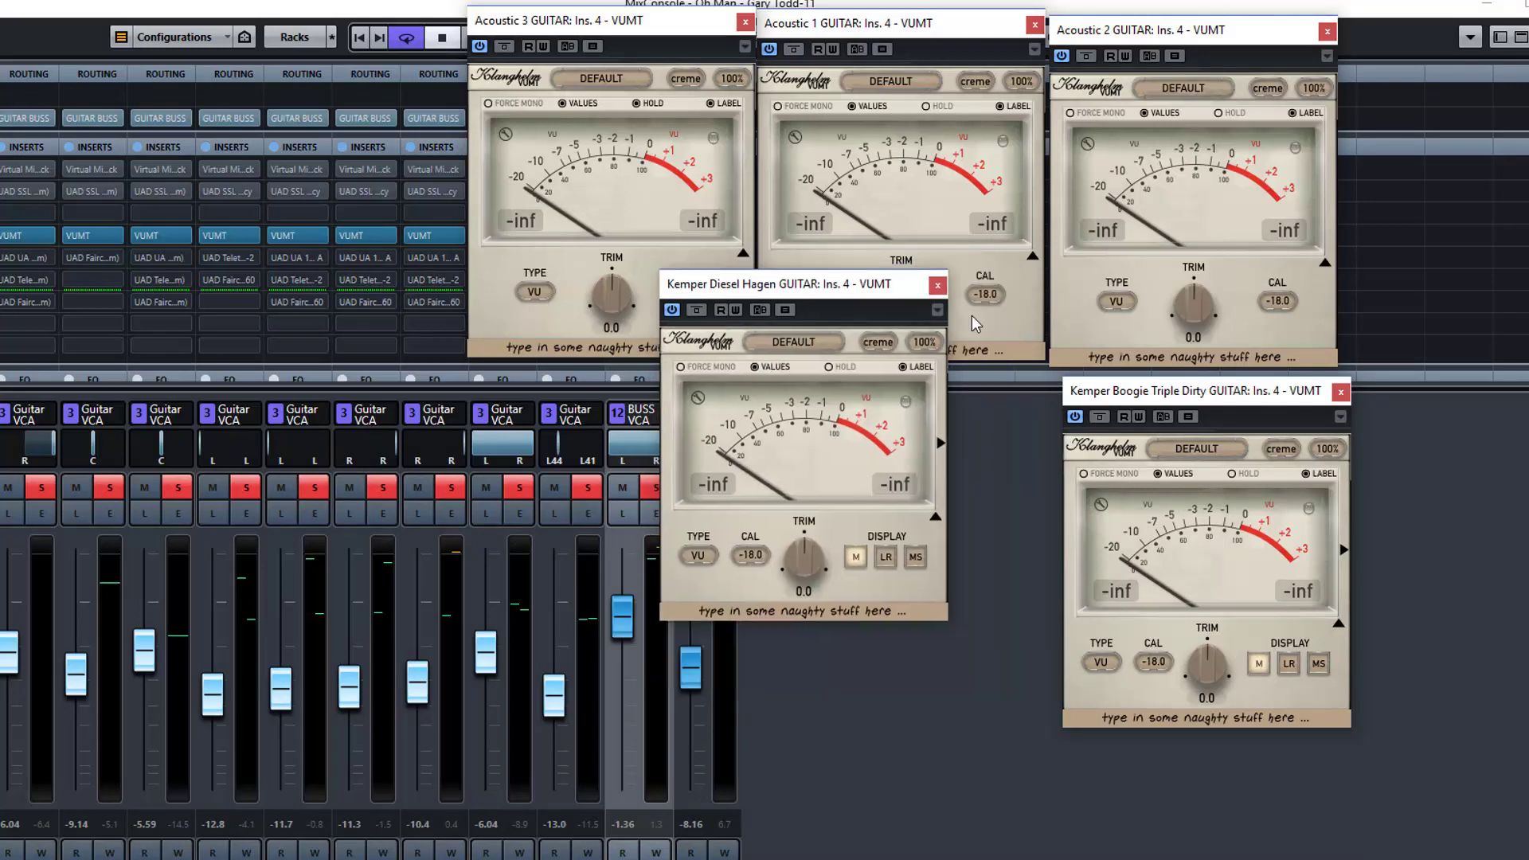
{"action": "left_click_drag", "start_coordinate": [796, 284], "coordinate": [911, 395]}
Compare all guitar meters during playback, then close the Kemper Boogie, Diesel Hagen and Acoustic 2 meters
{"action": "key", "text": "space"}
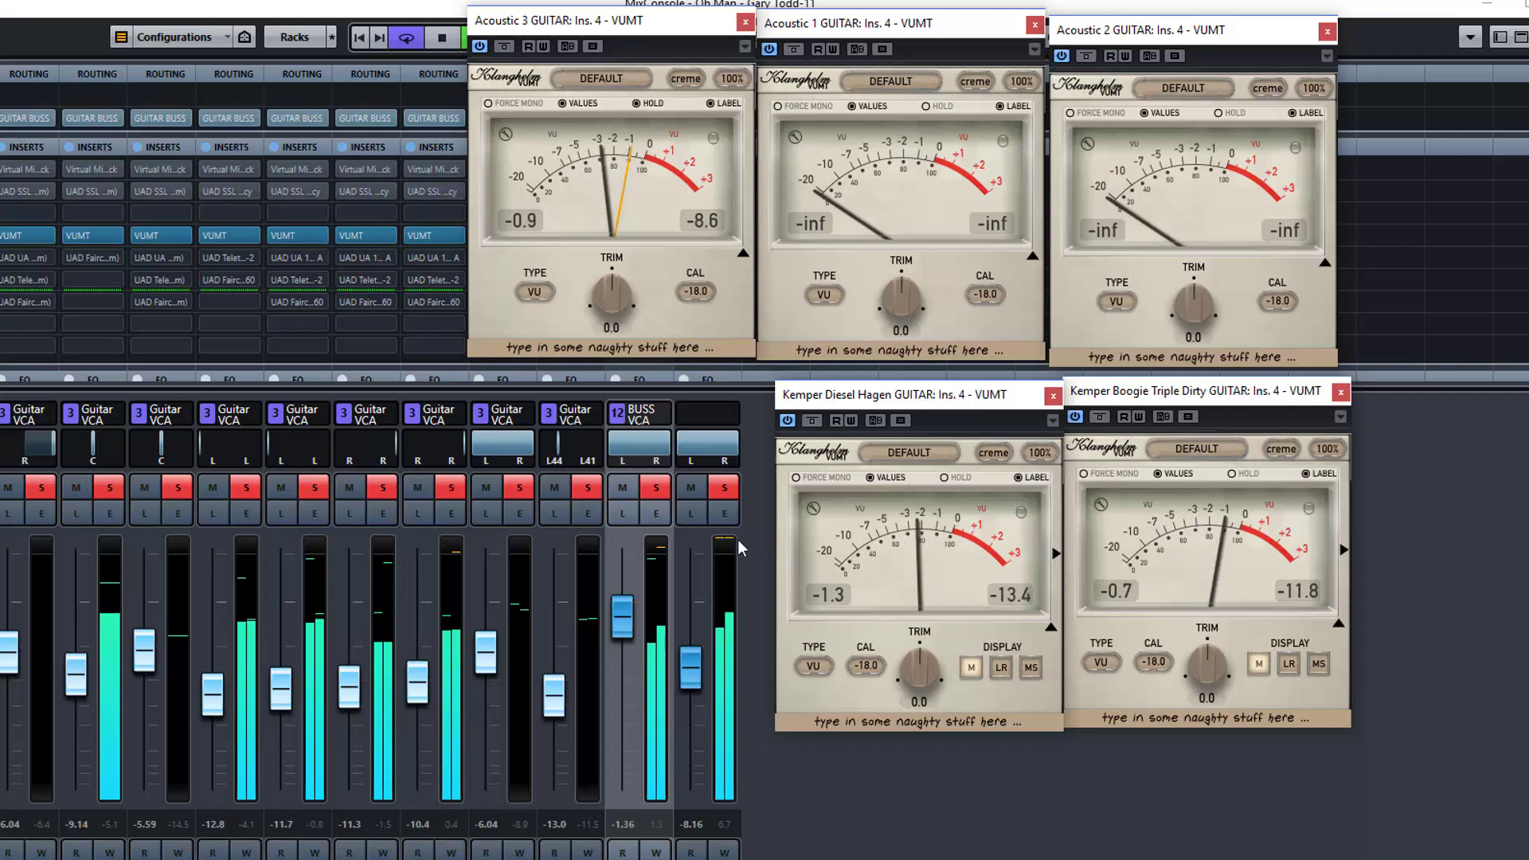
{"action": "key", "text": "space"}
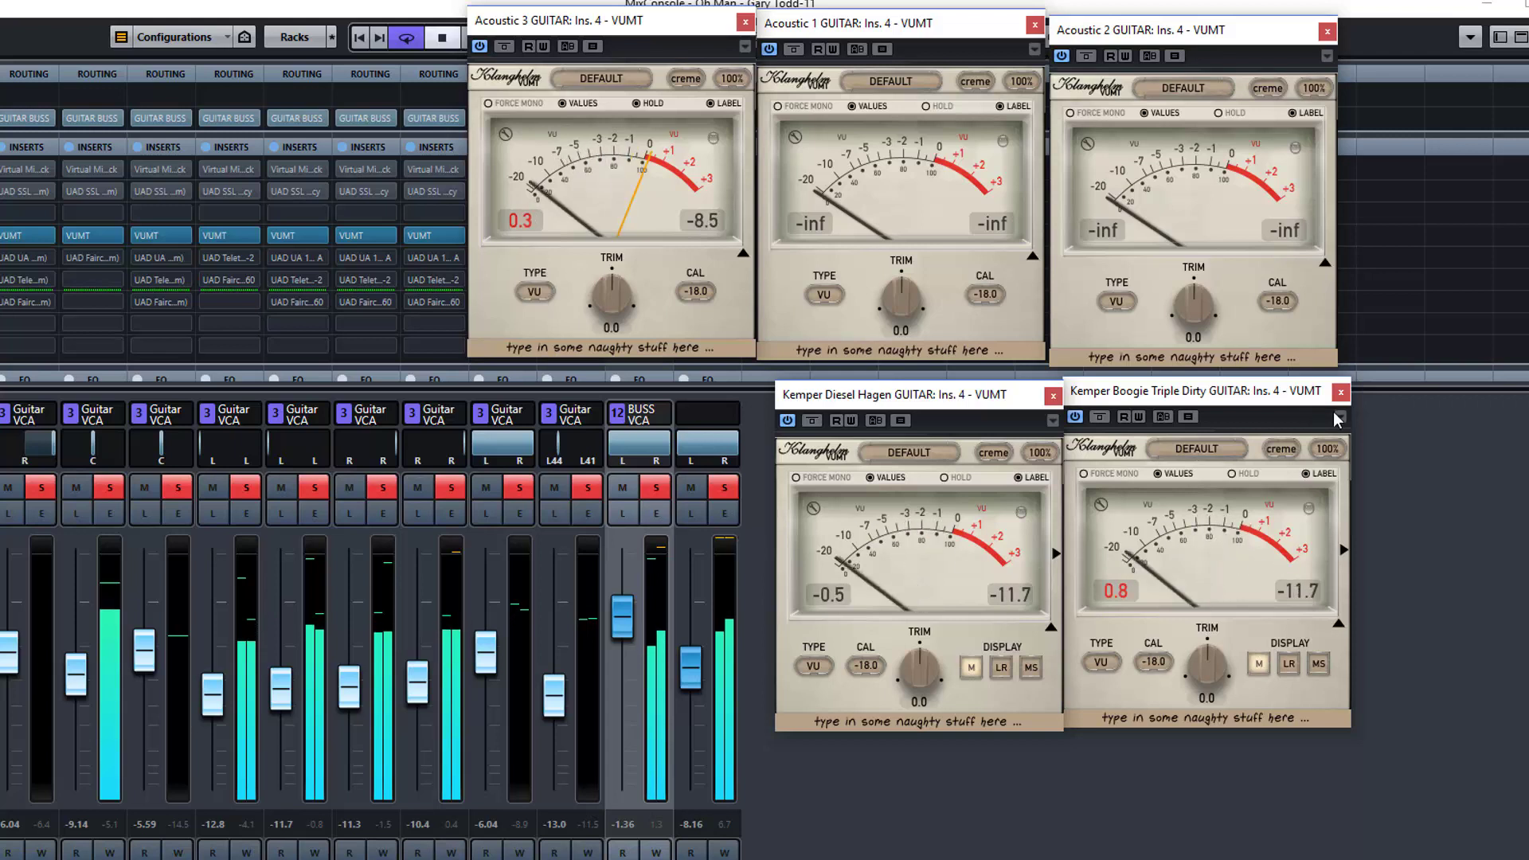
{"action": "left_click", "coordinate": [1340, 392]}
{"action": "left_click", "coordinate": [1053, 396]}
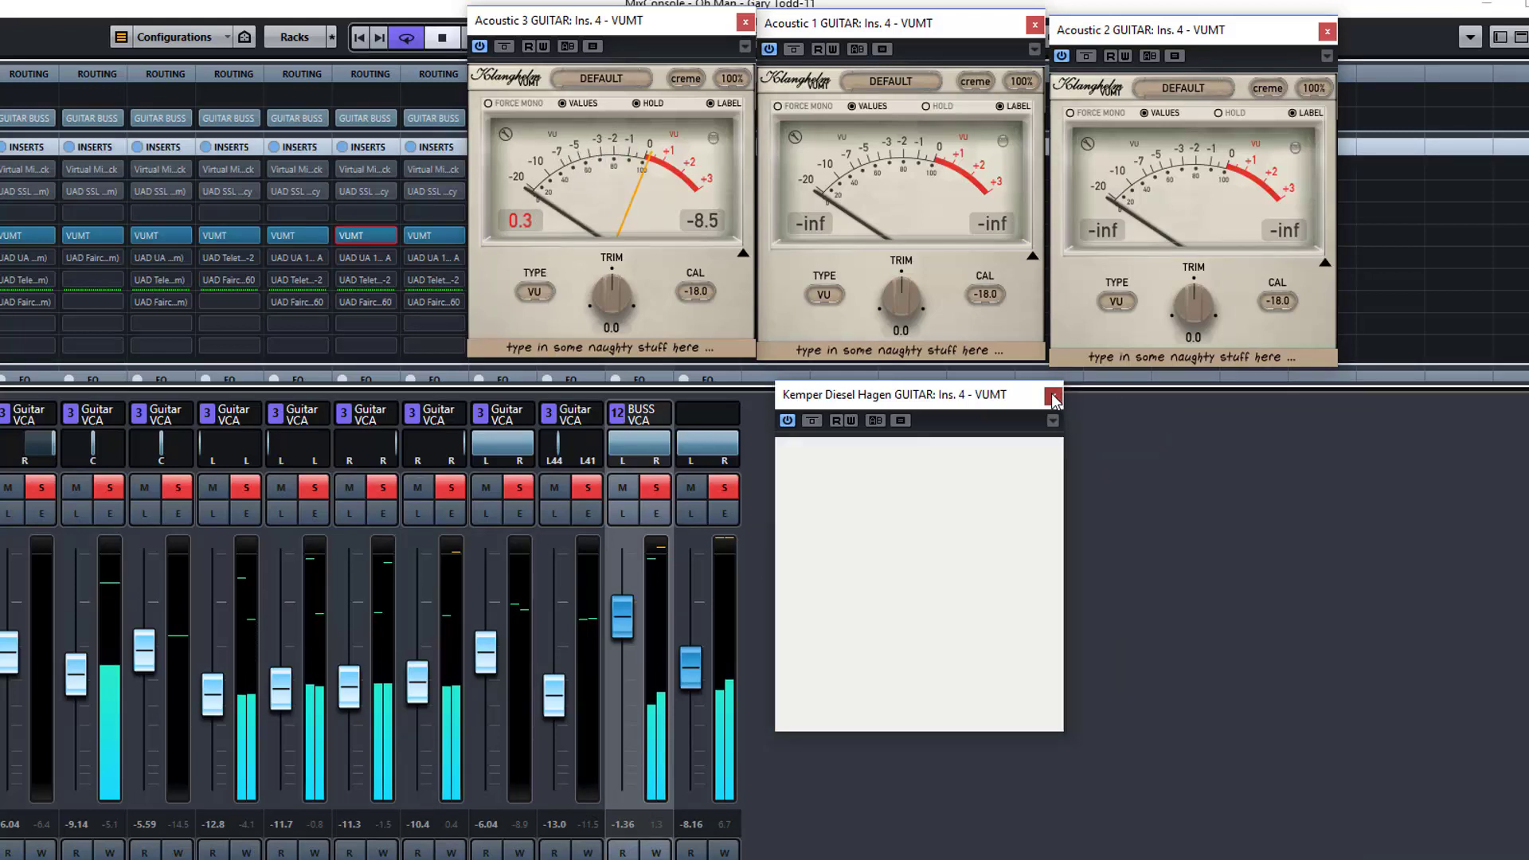
{"action": "left_click", "coordinate": [1326, 32]}
Close the Acoustic 1 and 3 meters and open Acoustic 4 and Kemper JCM800 VUMT meters side by side
{"action": "left_click", "coordinate": [1034, 24]}
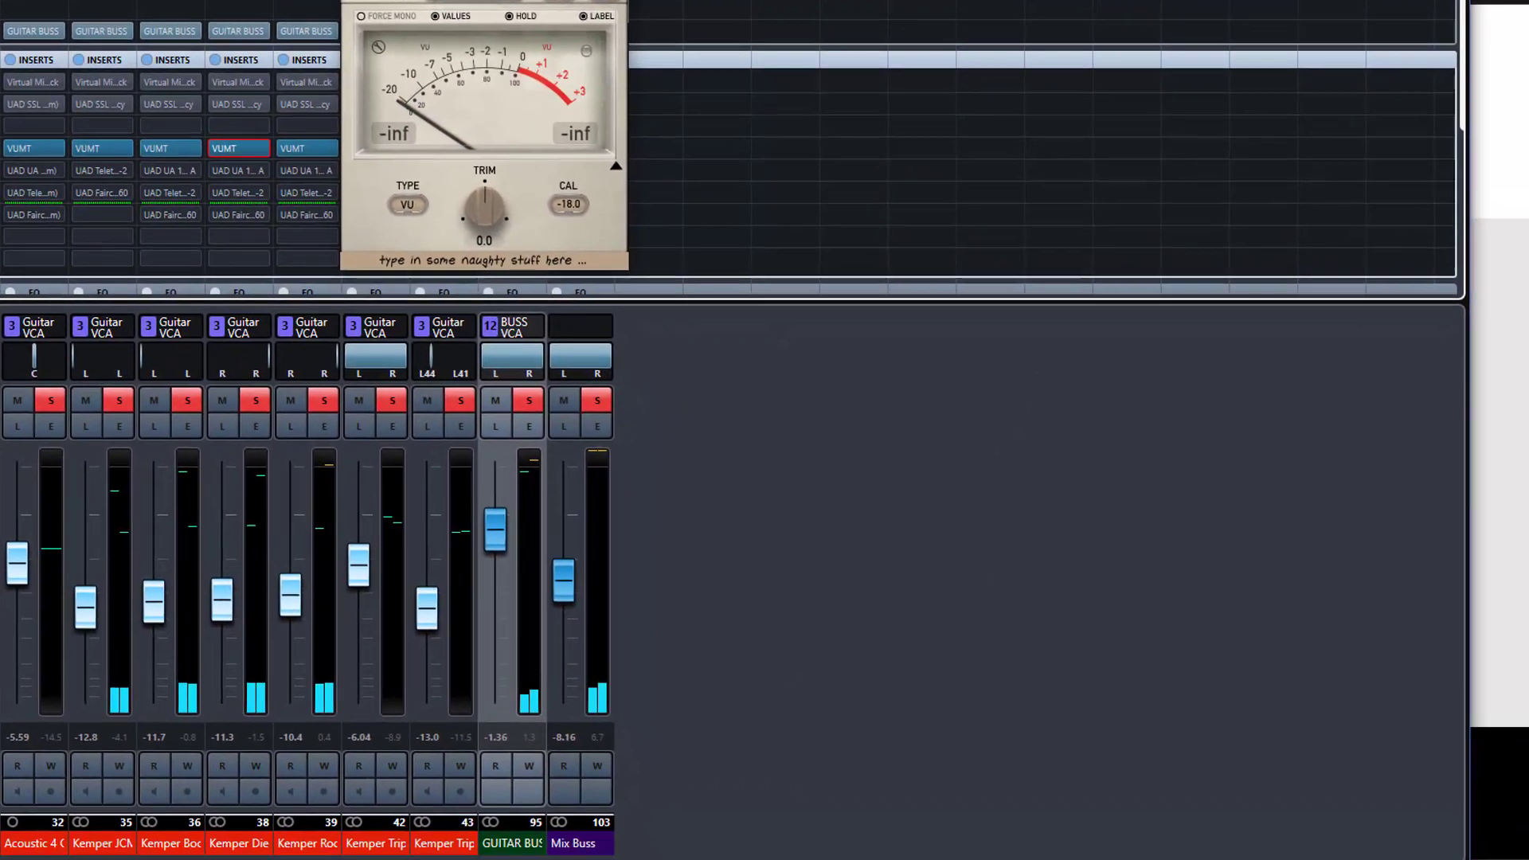
{"action": "left_click", "coordinate": [619, 2]}
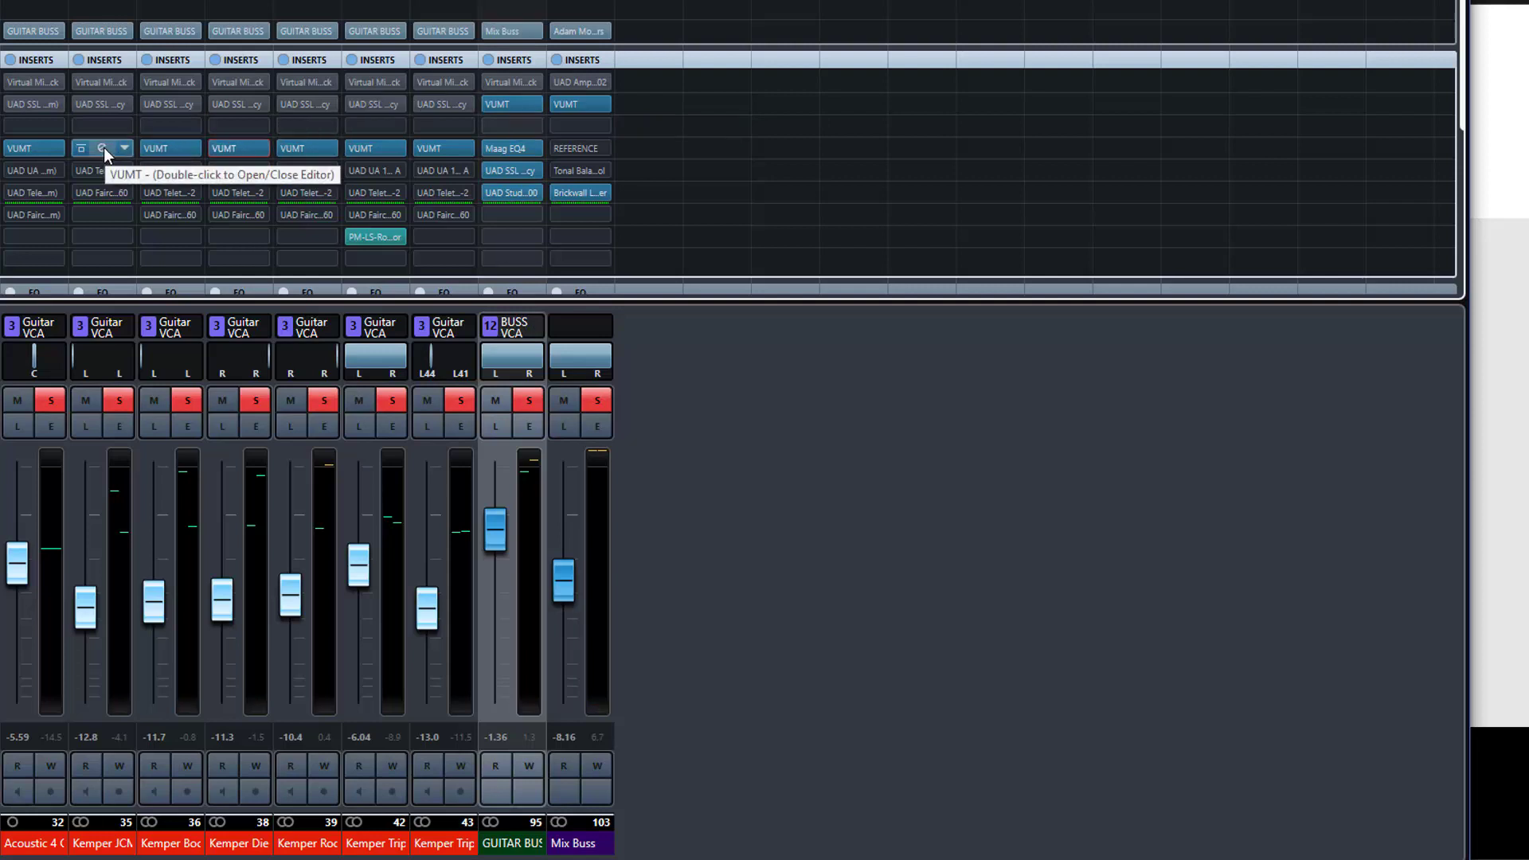
{"action": "left_click", "coordinate": [34, 148]}
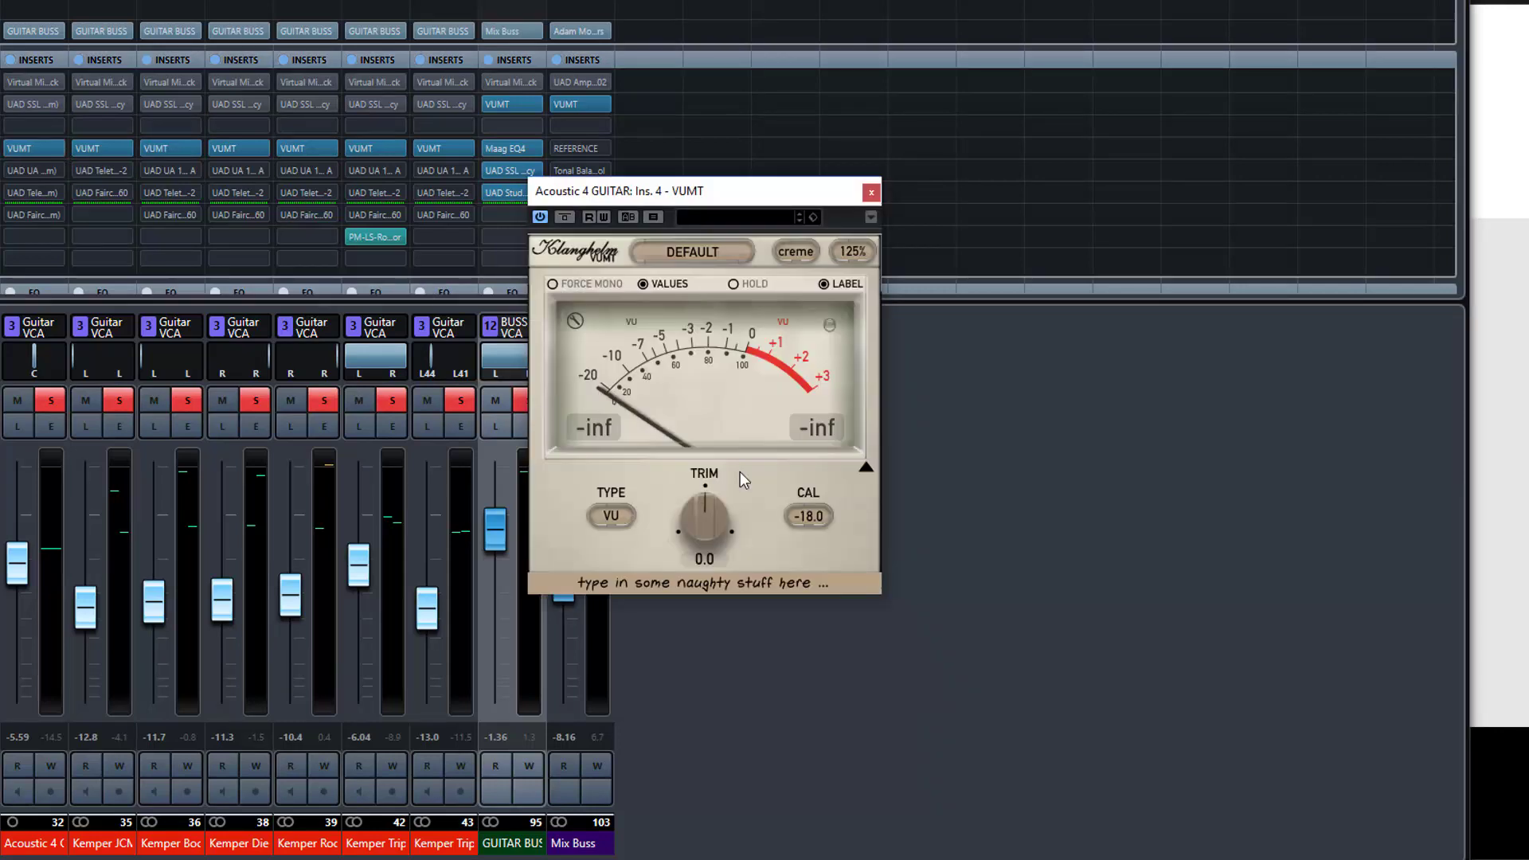
{"action": "left_click", "coordinate": [102, 148]}
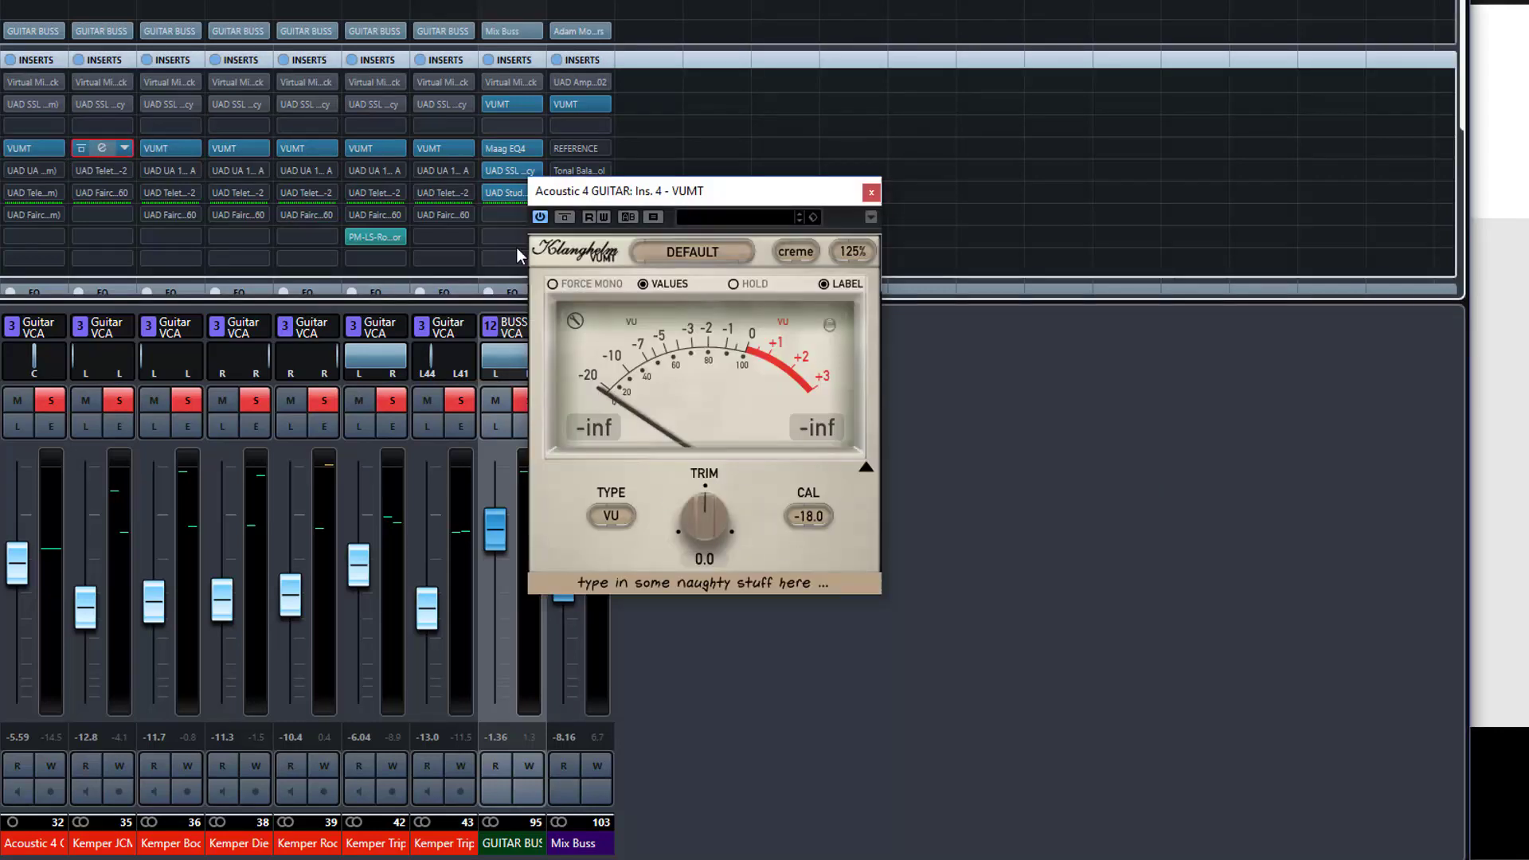
{"action": "left_click_drag", "start_coordinate": [681, 202], "coordinate": [1007, 199]}
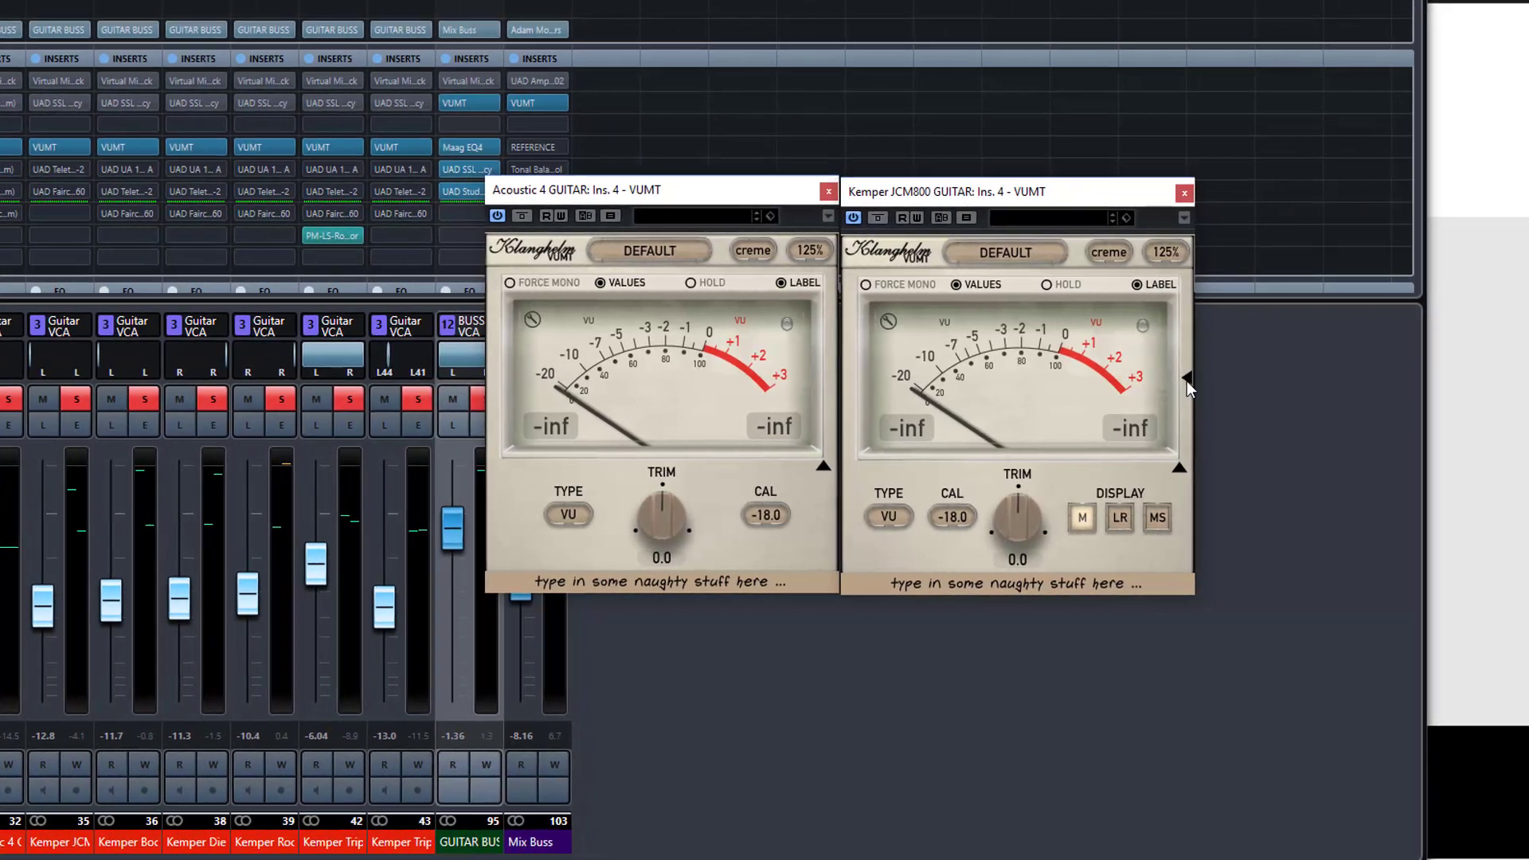
Expand the Kemper JCM800 meter to stereo, toggle LINK on and off, return to mono, and close it
{"action": "left_click", "coordinate": [1228, 379]}
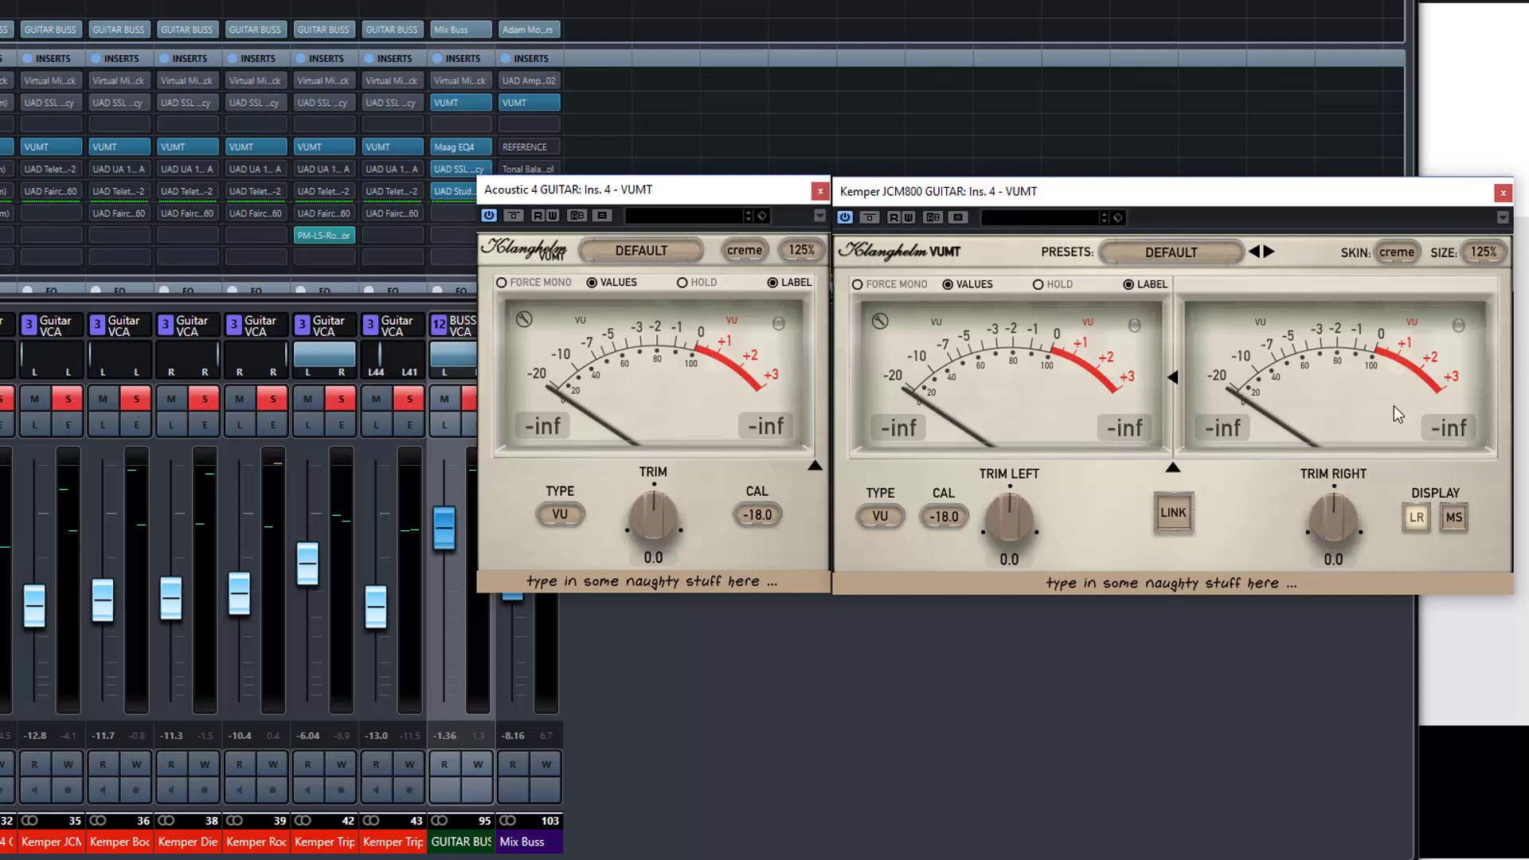
{"action": "left_click", "coordinate": [1176, 516]}
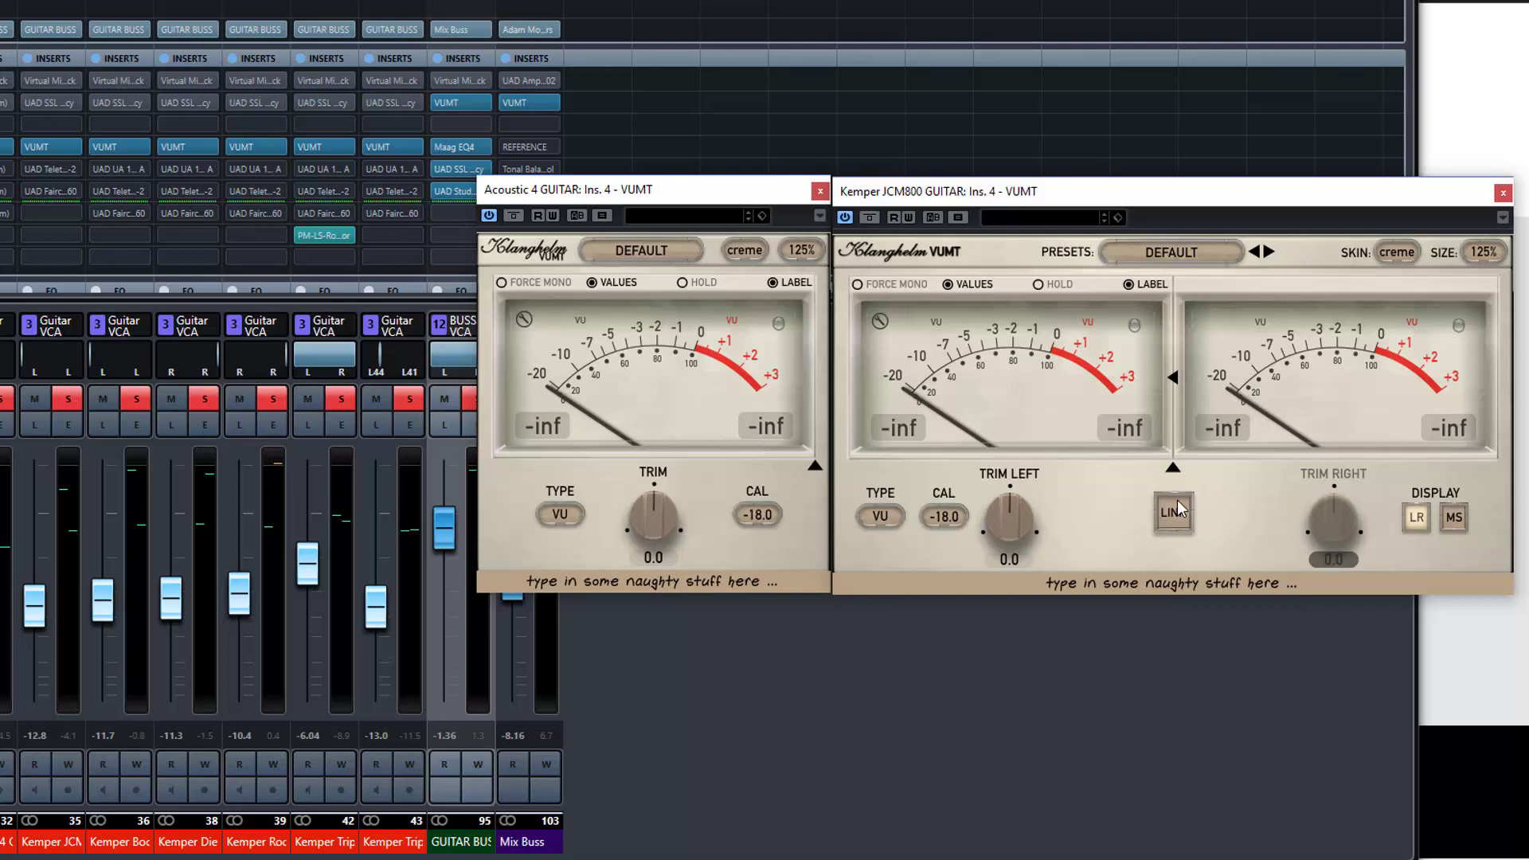
{"action": "left_click", "coordinate": [1177, 511]}
{"action": "left_click", "coordinate": [1174, 375]}
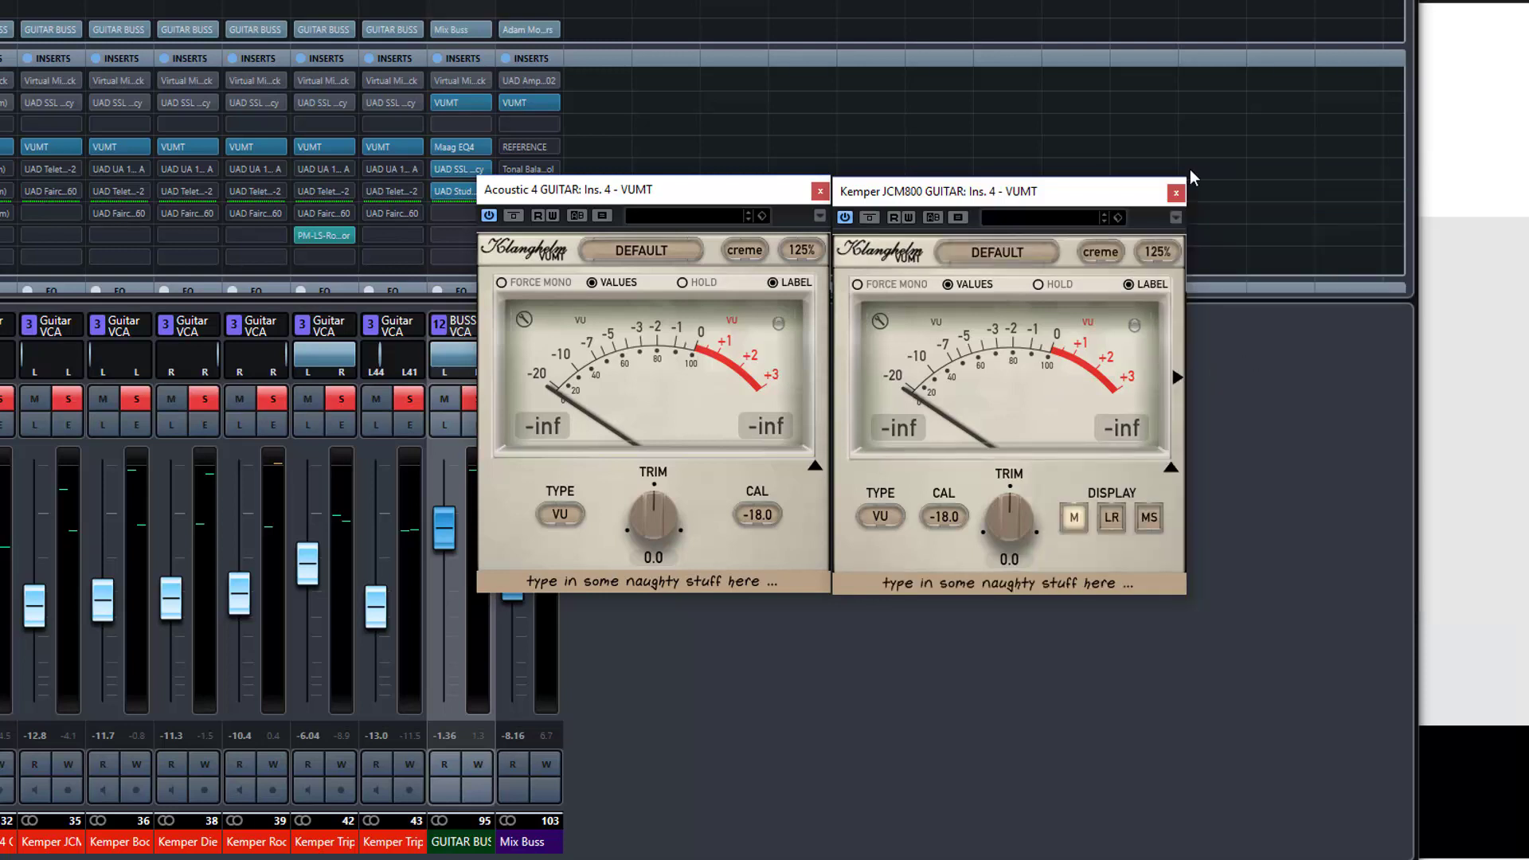
{"action": "left_click", "coordinate": [1177, 192]}
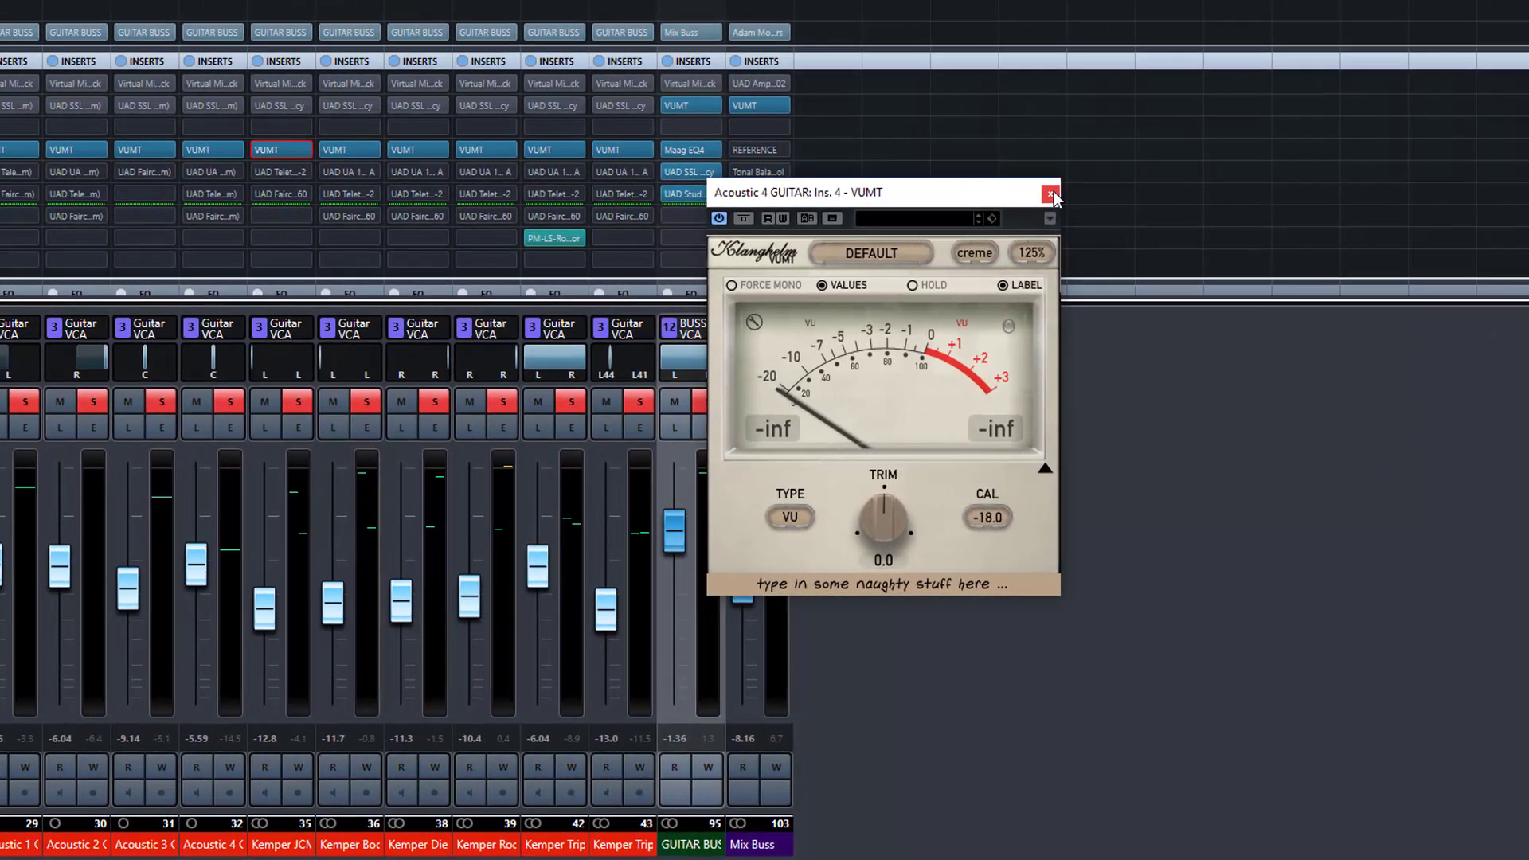
Open the GUITAR BUSS VUMT in stereo and nudge the linked guitar faders up during playback, Kemper Triple reaching -12.6
{"action": "left_click", "coordinate": [820, 191]}
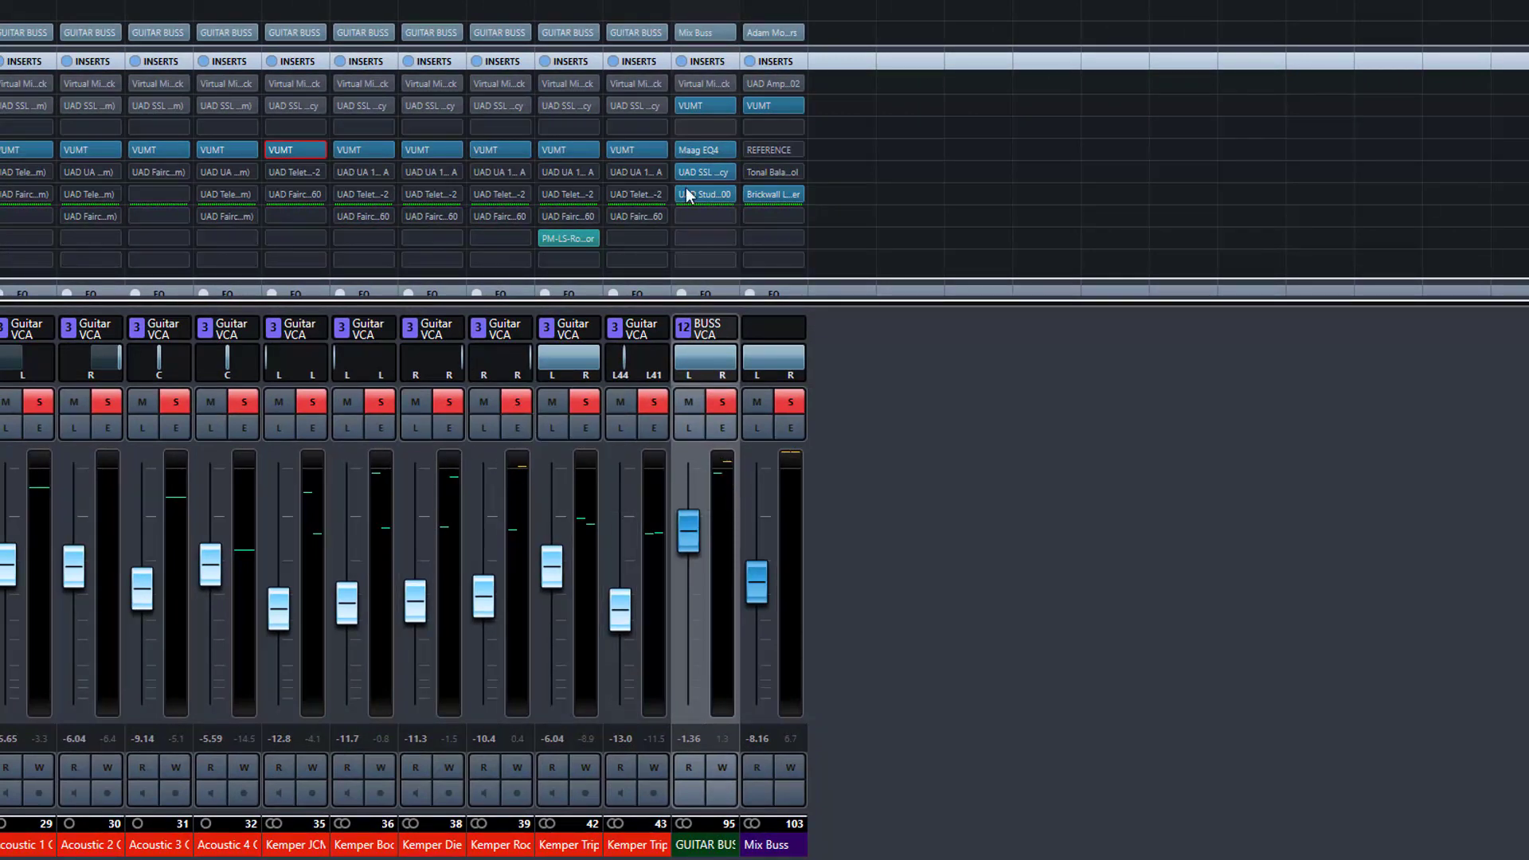
{"action": "left_click", "coordinate": [701, 105]}
{"action": "left_click_drag", "start_coordinate": [909, 191], "coordinate": [1039, 192]}
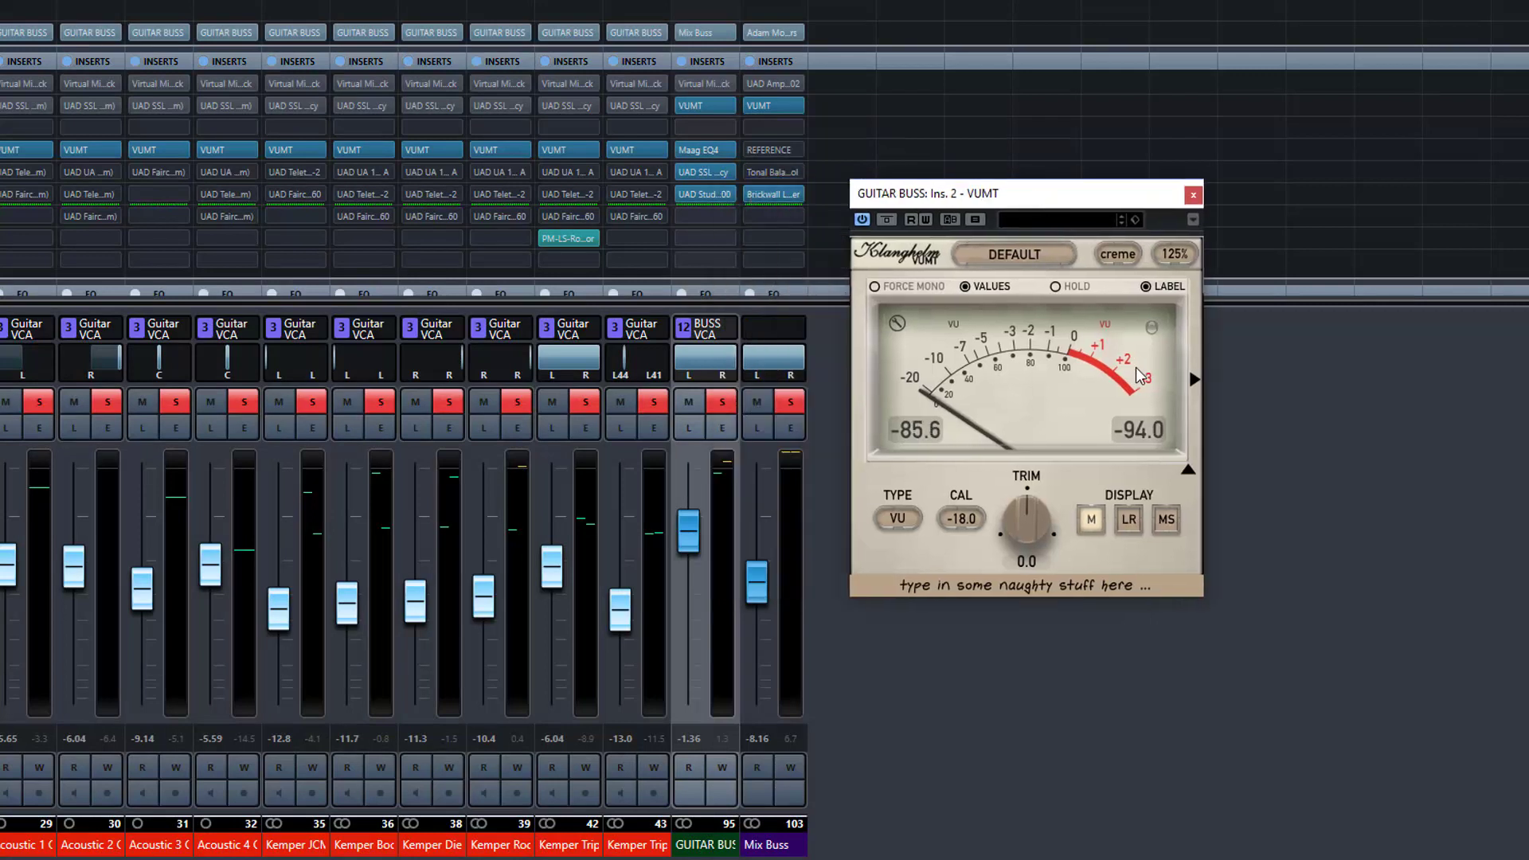
{"action": "left_click", "coordinate": [1195, 379]}
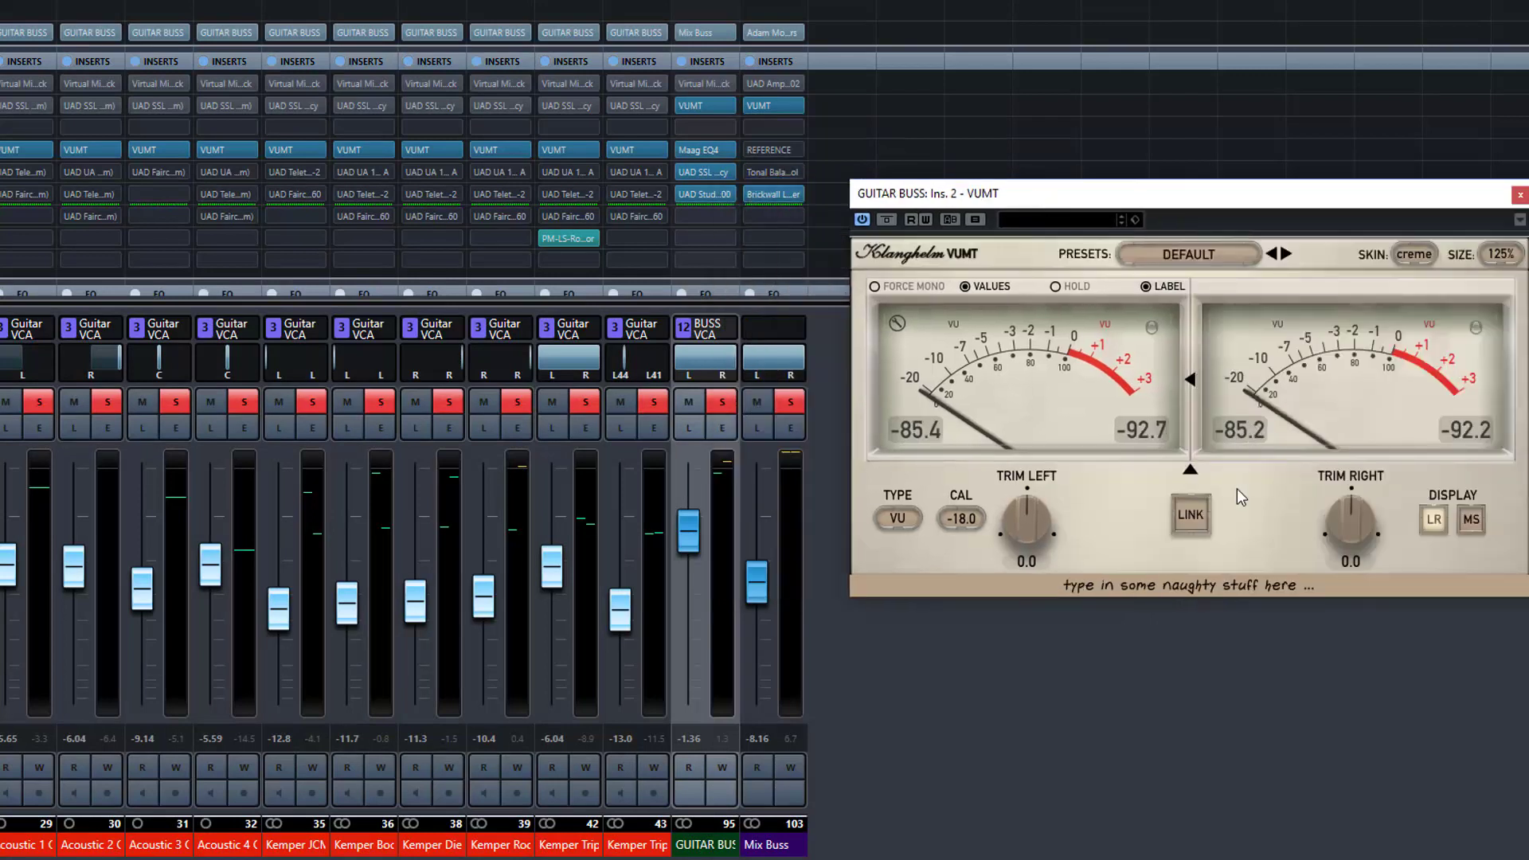
{"action": "key", "text": "space"}
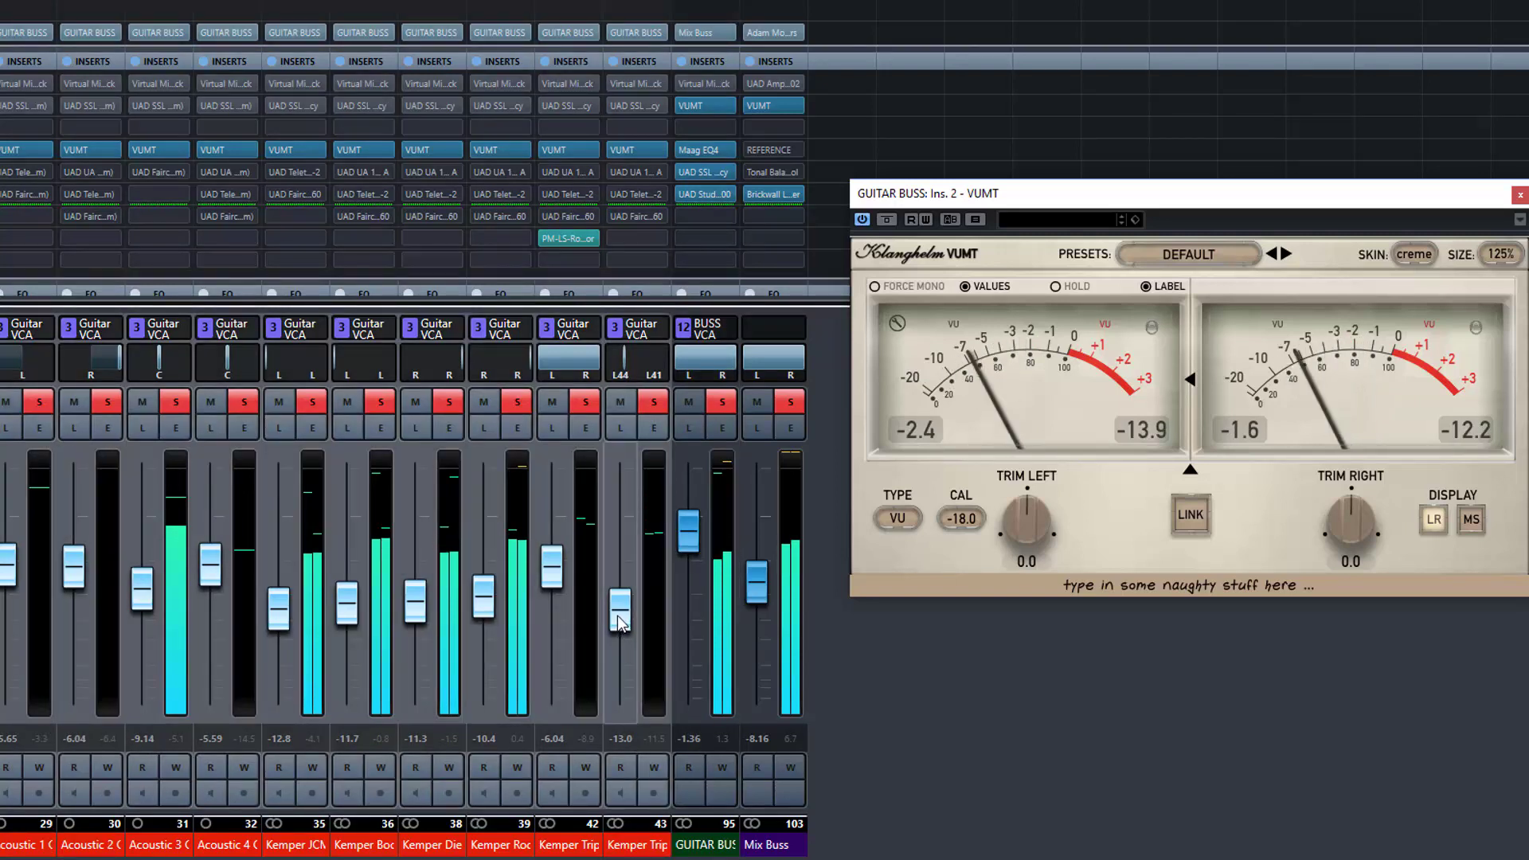
{"action": "mouse_move", "coordinate": [617, 614]}
{"action": "left_mouse_down"}
{"action": "mouse_move", "coordinate": [618, 599]}
{"action": "mouse_move", "coordinate": [606, 628]}
{"action": "mouse_move", "coordinate": [621, 607]}
{"action": "left_mouse_up"}
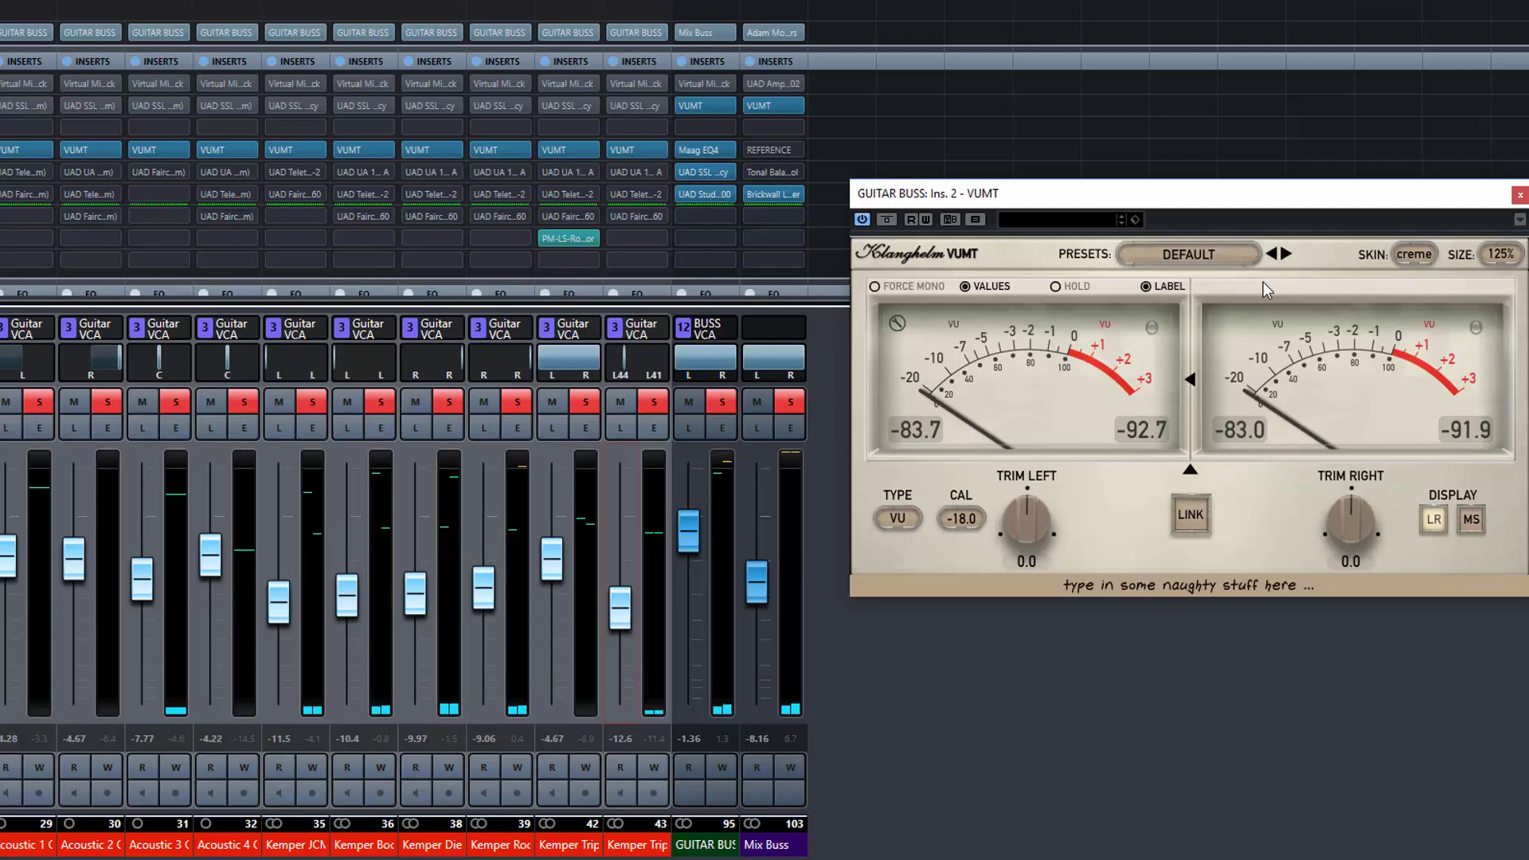
Open the Mix Buss VUMT in stereo, unsolo GUITAR BUSS and pull the Mix Buss fader to -22.0 during playback
{"action": "left_click", "coordinate": [1518, 197]}
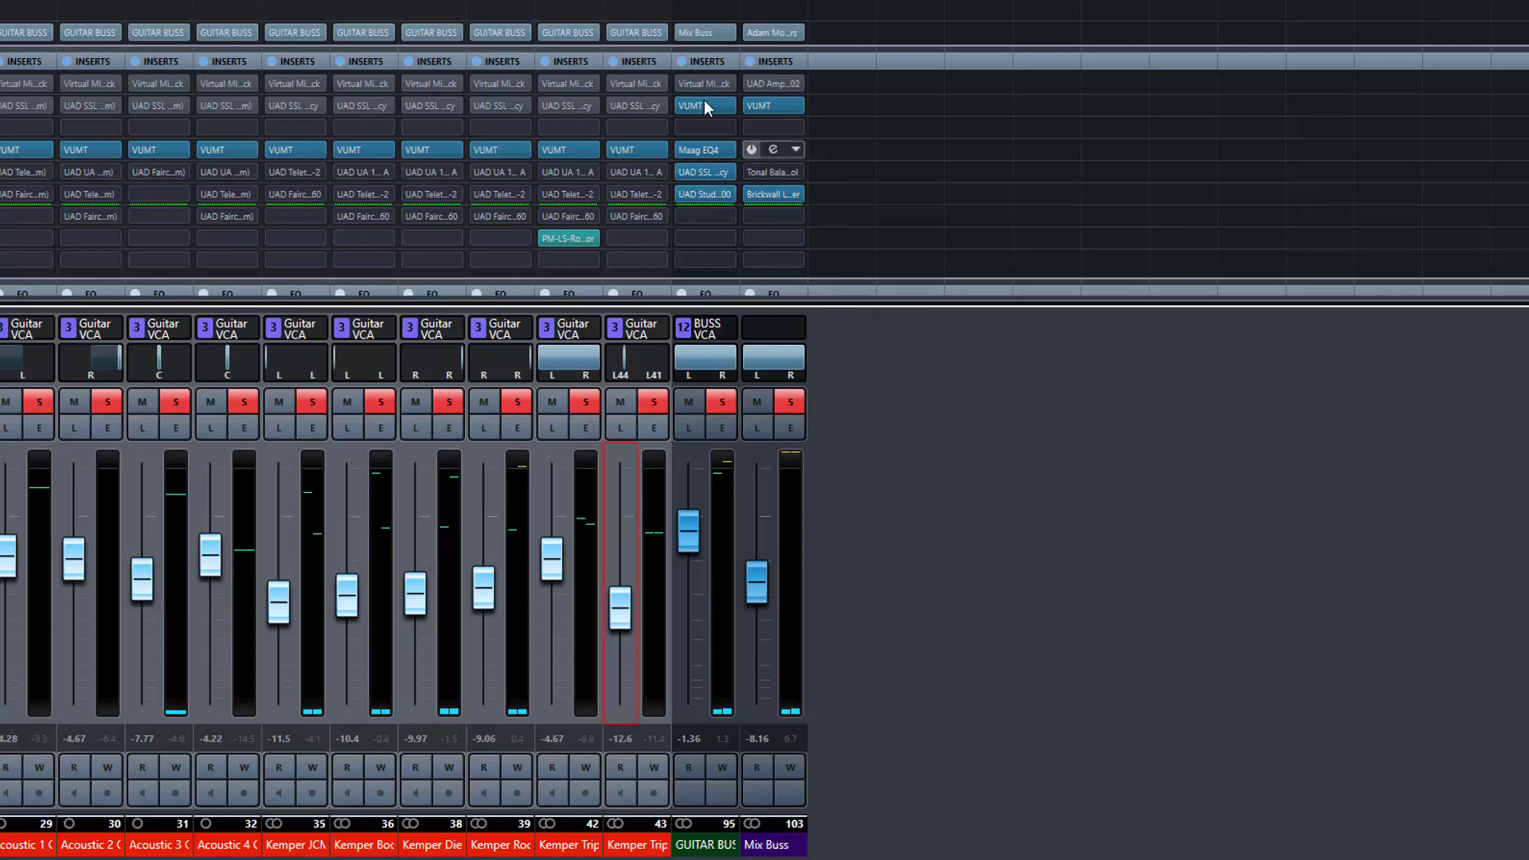
{"action": "double_click", "coordinate": [774, 104]}
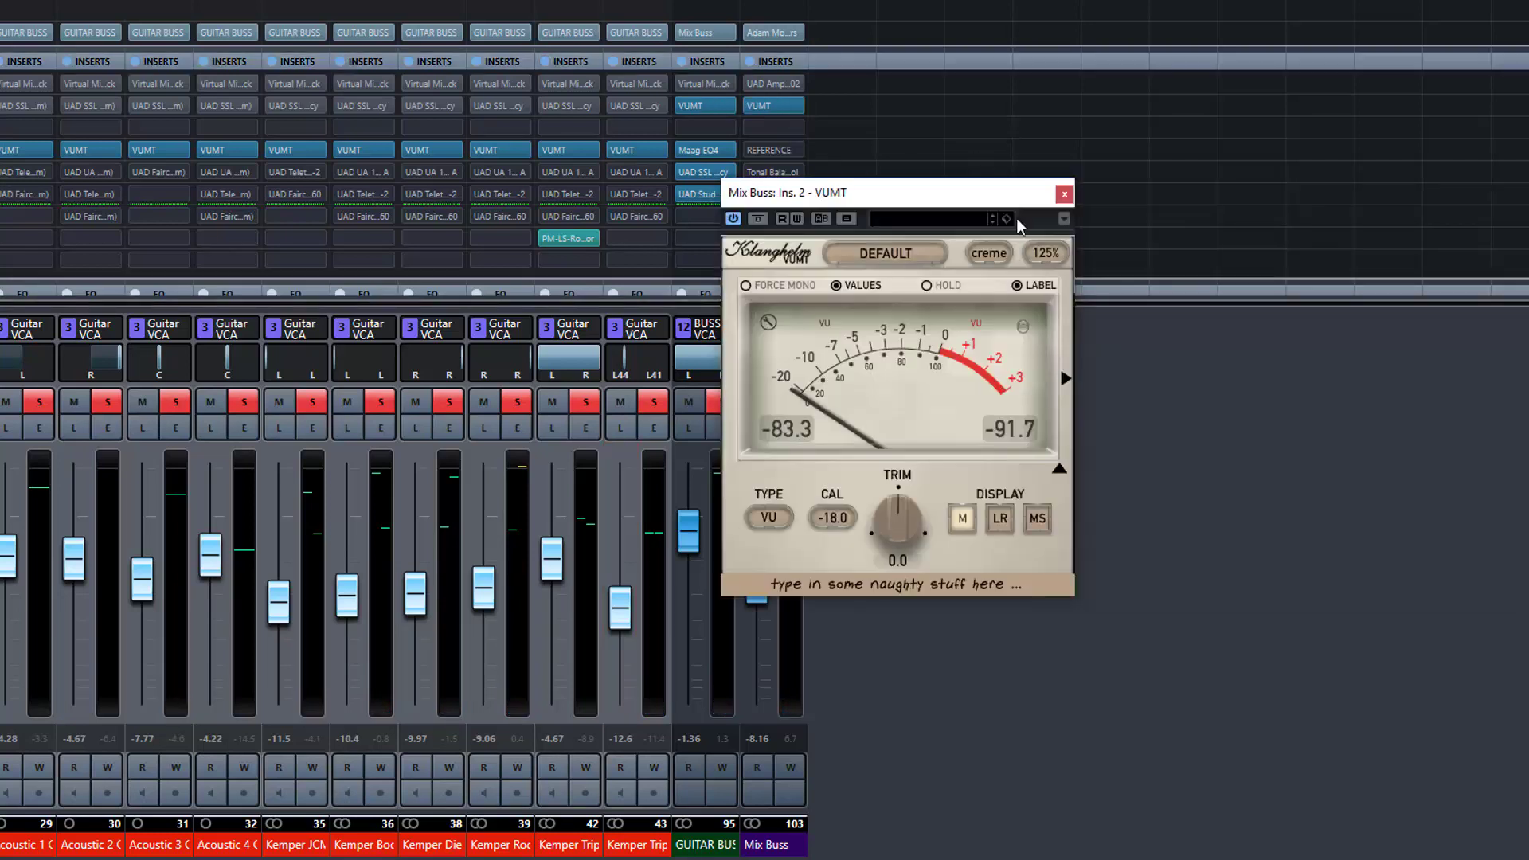
{"action": "left_click", "coordinate": [1064, 379]}
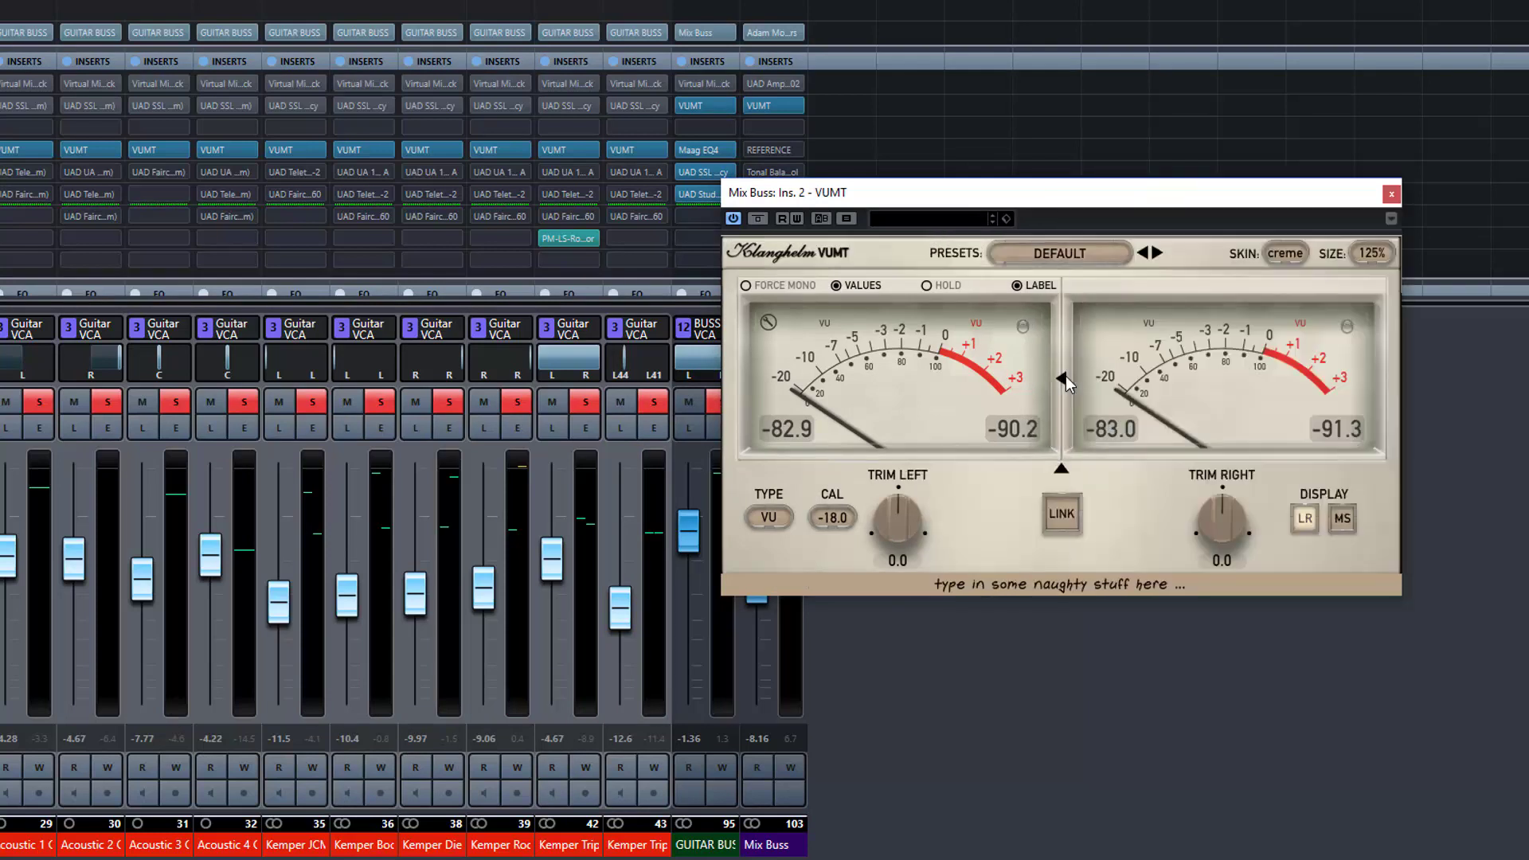
{"action": "left_click_drag", "start_coordinate": [1065, 196], "coordinate": [1184, 184]}
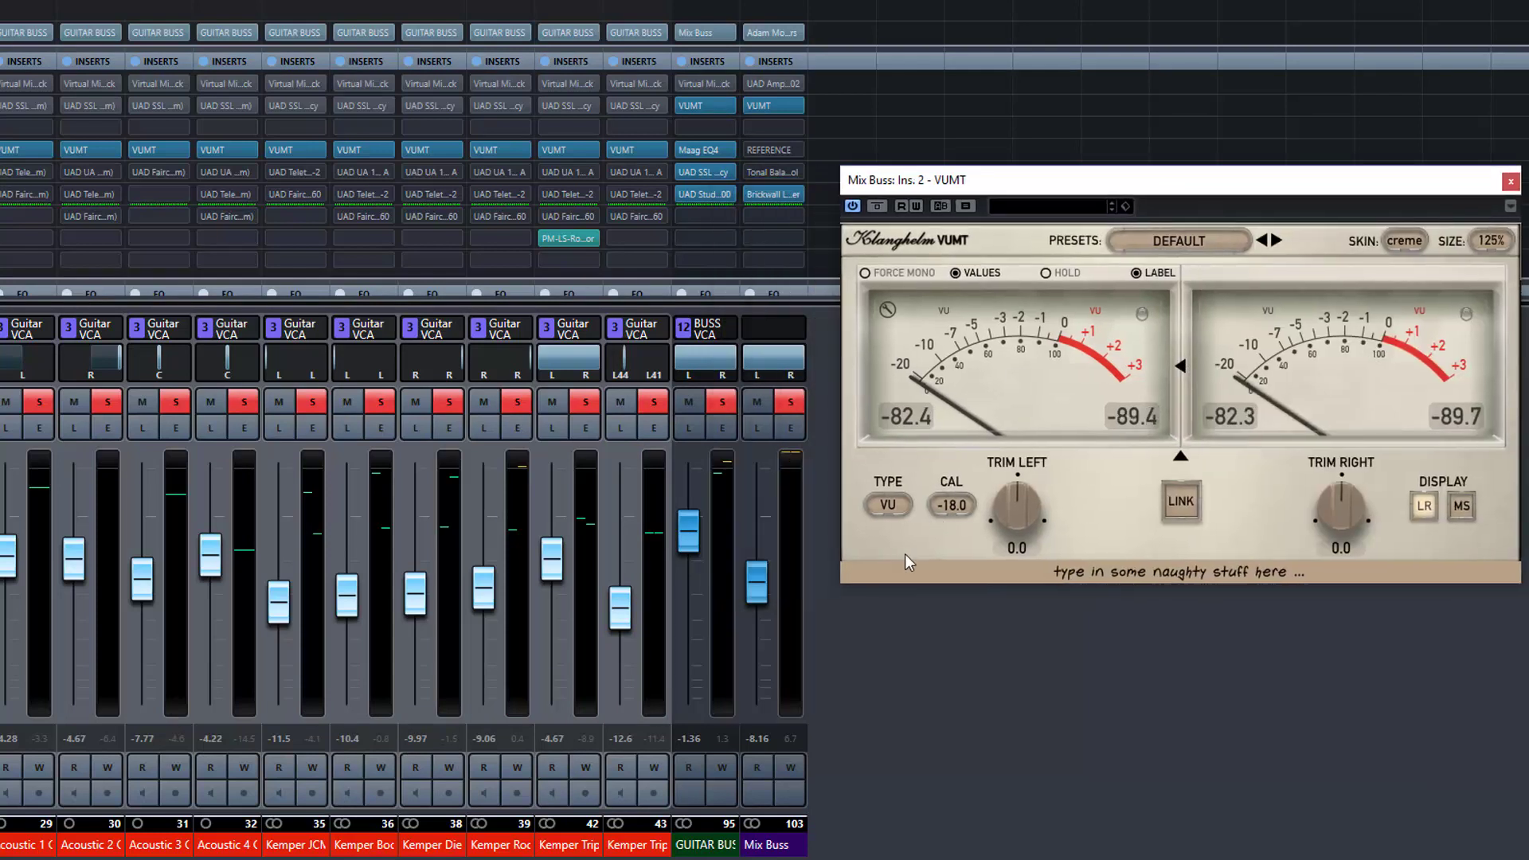
{"action": "left_click", "coordinate": [722, 403]}
{"action": "left_click_drag", "start_coordinate": [758, 580], "coordinate": [765, 651]}
{"action": "key", "text": "space"}
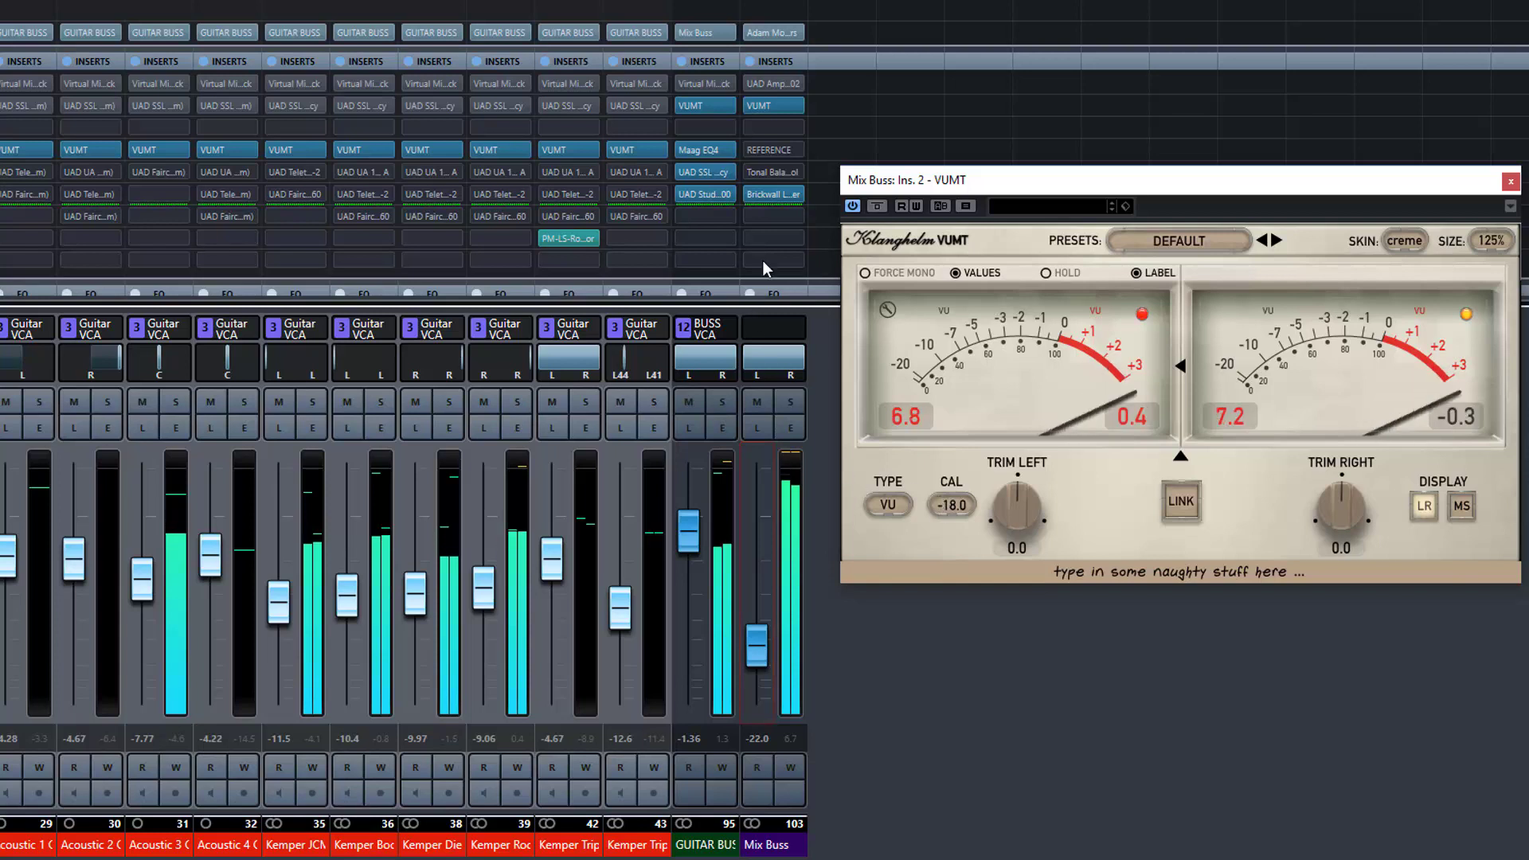
{"action": "mouse_move", "coordinate": [759, 106]}
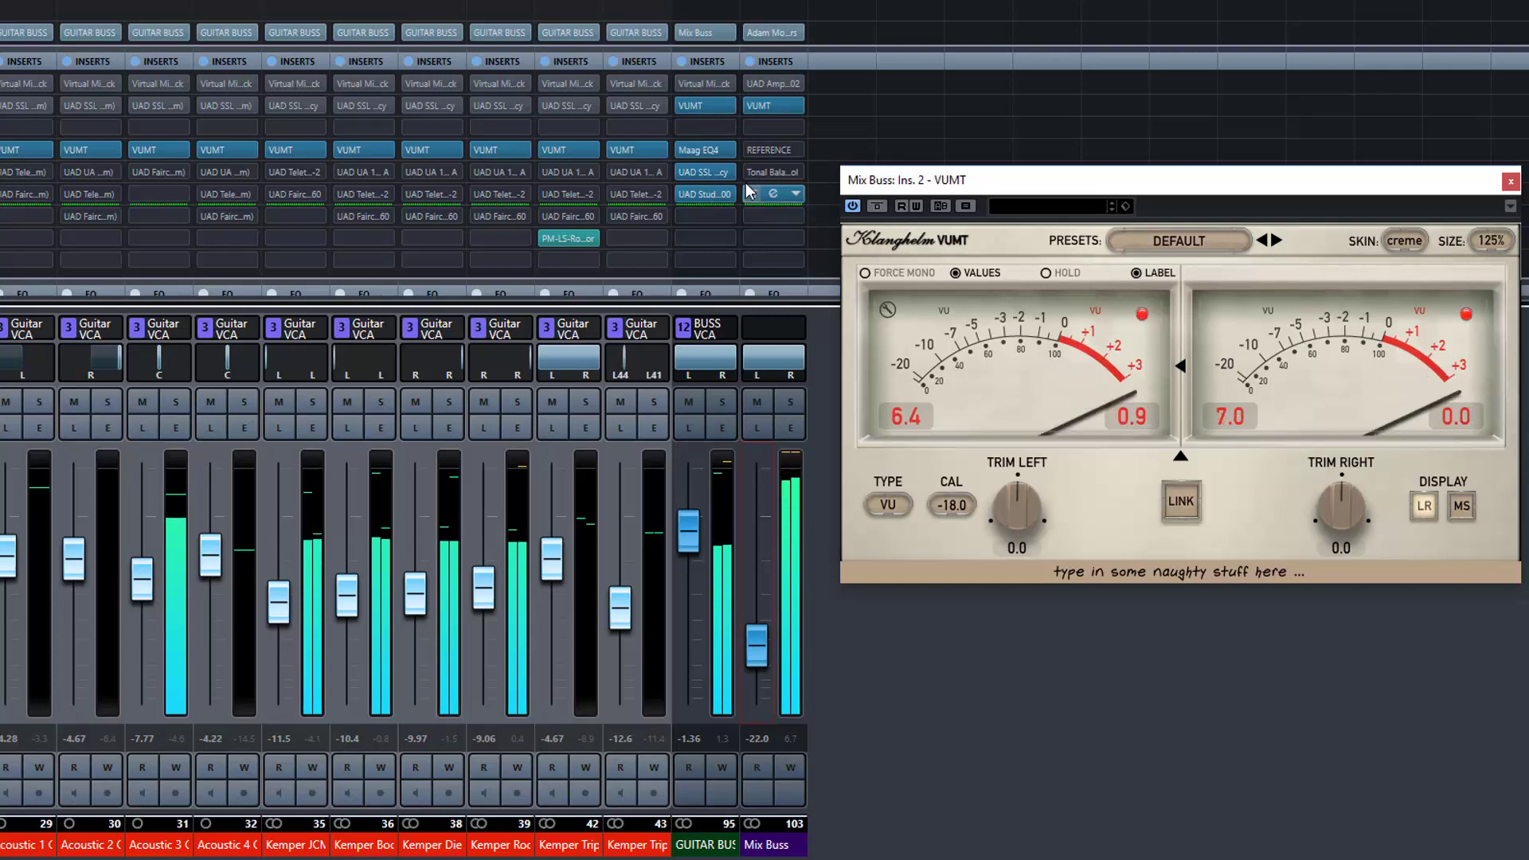
{"action": "key", "text": "space"}
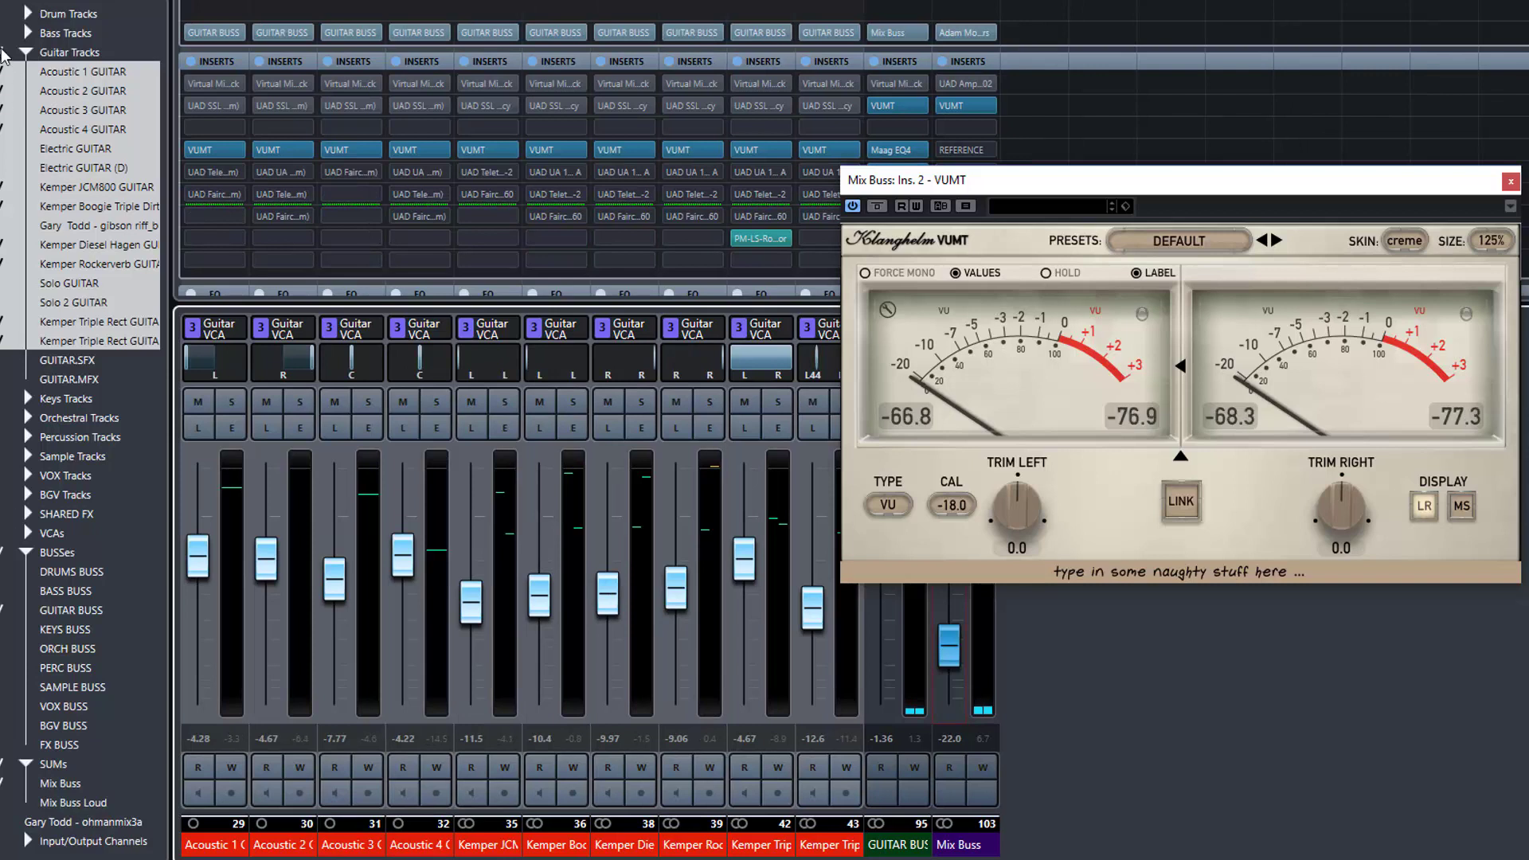
Show the busses in the mixer and drag FX BUSS down to -5.98 so the linked bus faders follow
{"action": "left_click", "coordinate": [12, 239]}
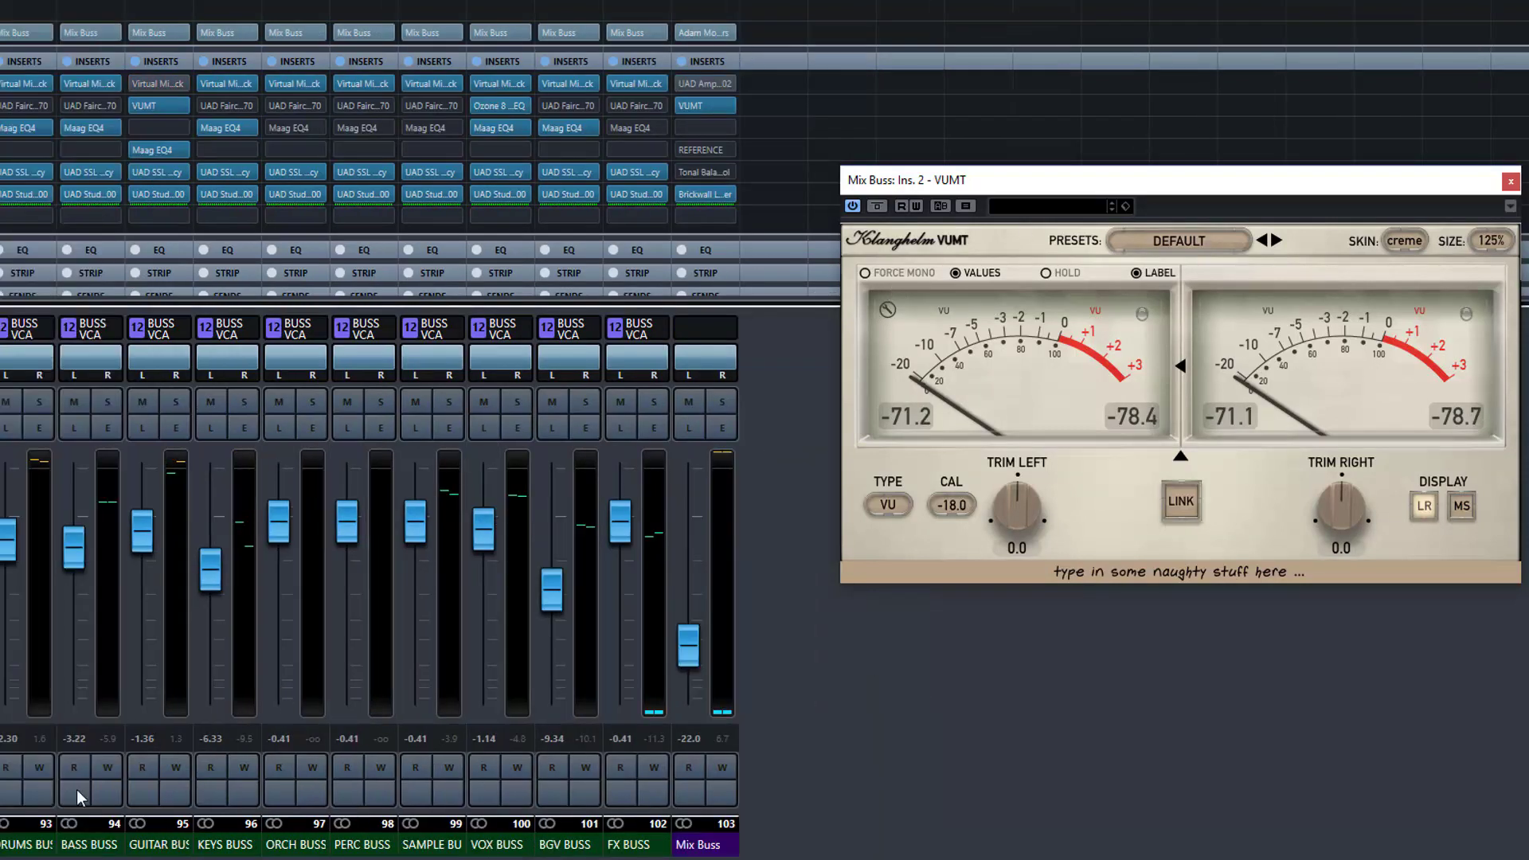
{"action": "left_click", "coordinate": [13, 849]}
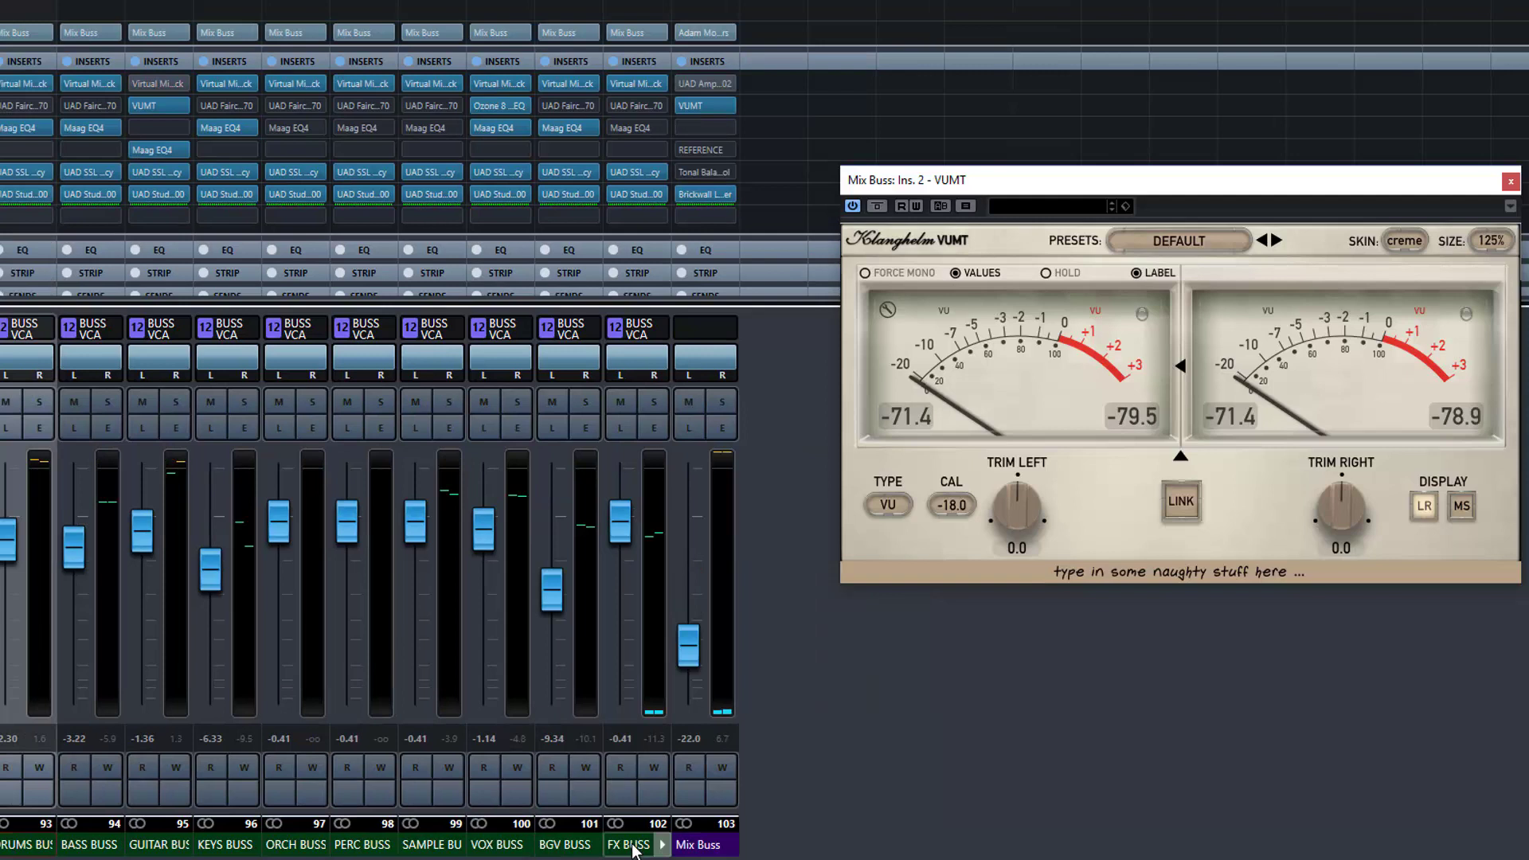
{"action": "left_click_drag", "start_coordinate": [622, 535], "coordinate": [624, 567]}
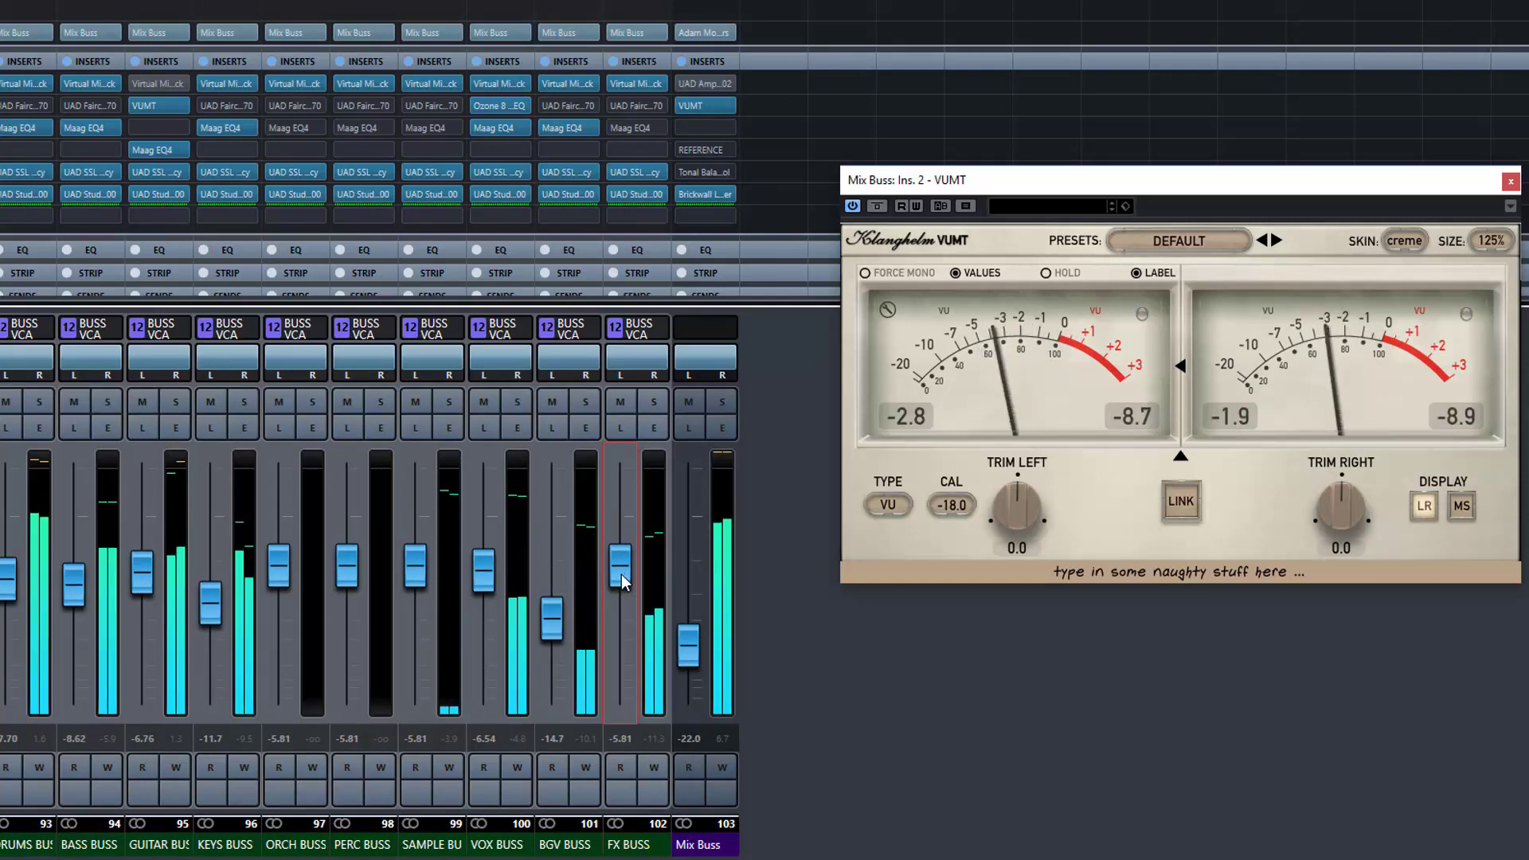
{"action": "left_click_drag", "start_coordinate": [620, 573], "coordinate": [618, 576]}
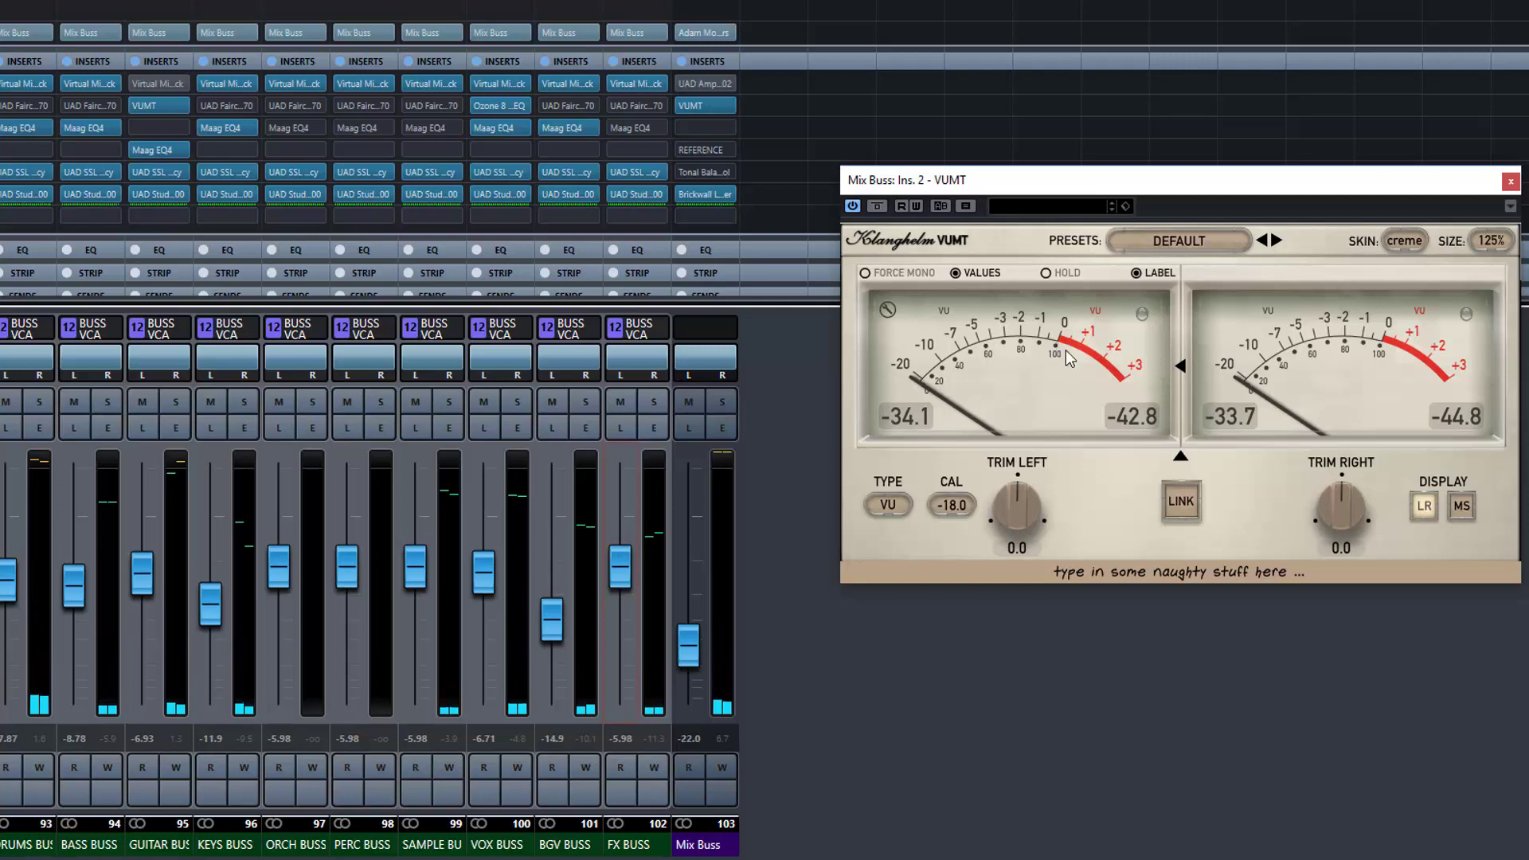
Close the Mix Buss VUMT meter and undo the last change, leaving the MixConsole bus inserts showing
{"action": "key", "text": "Escape"}
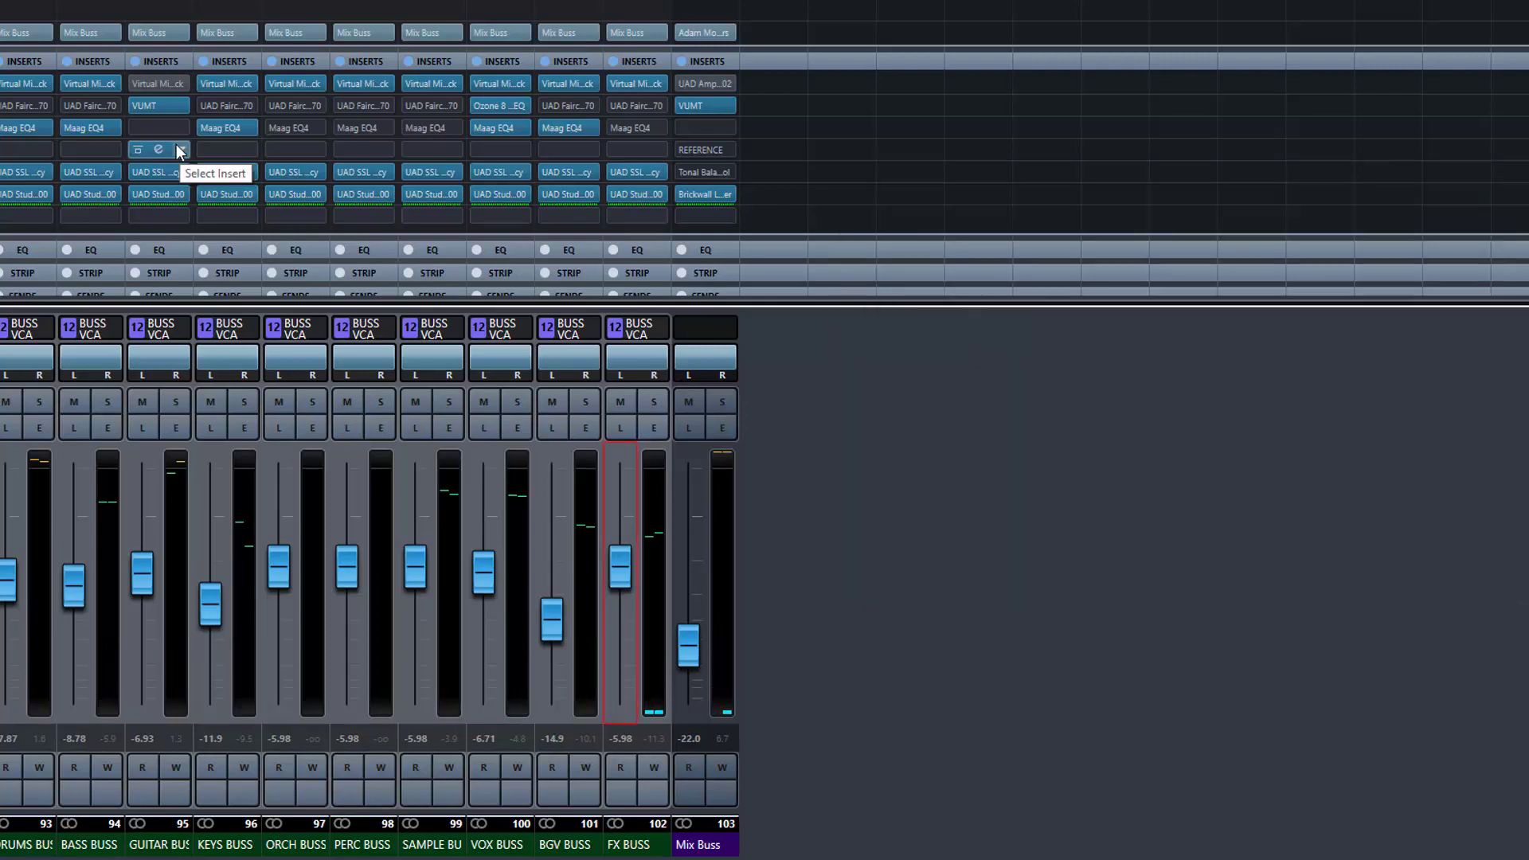
{"action": "key", "text": "ctrl+z"}
{"action": "mouse_move", "coordinate": [167, 104]}
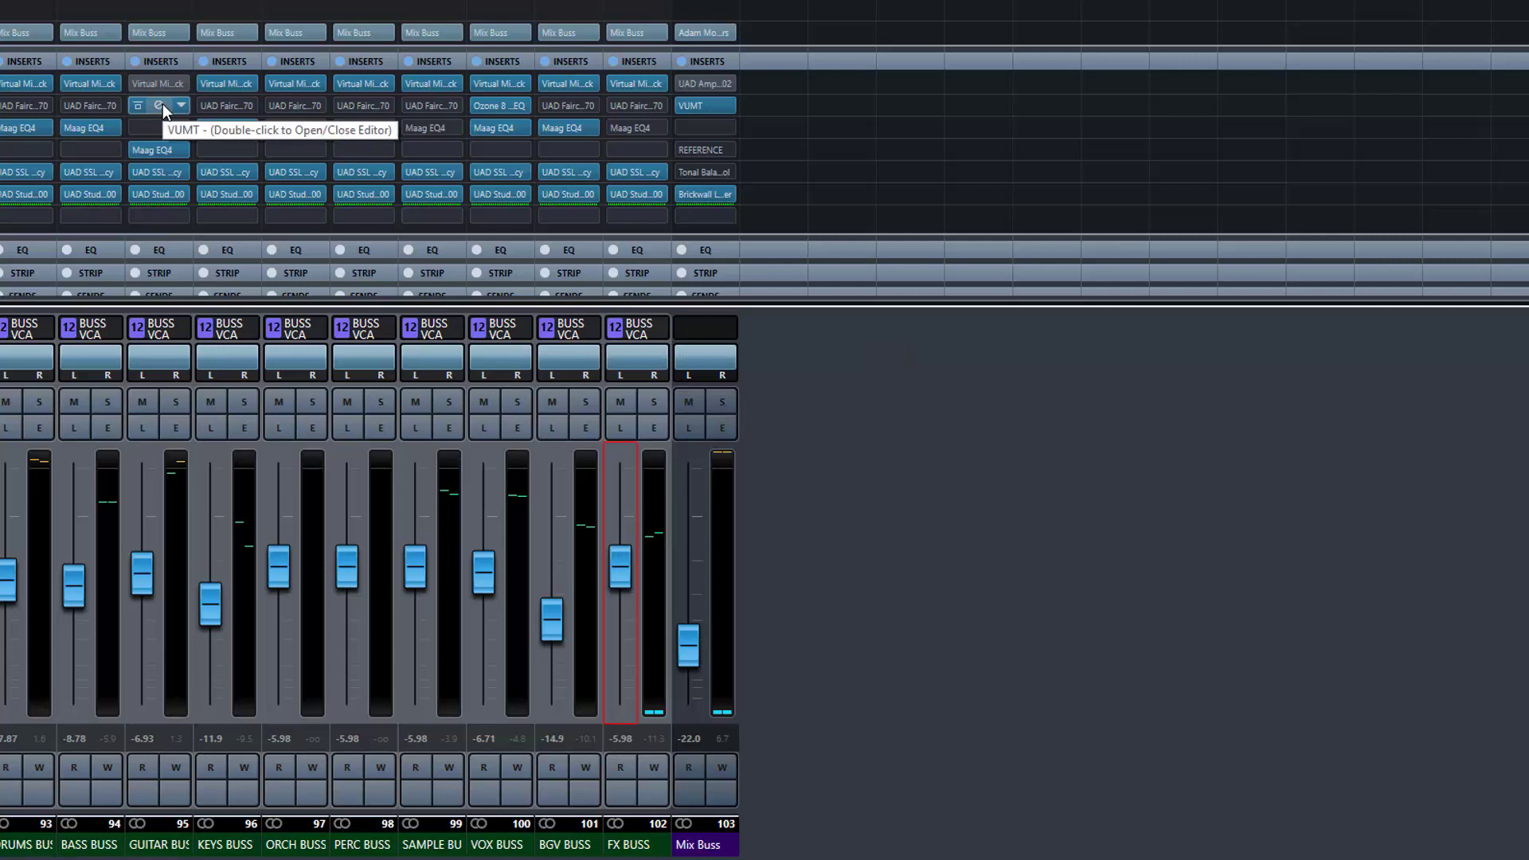